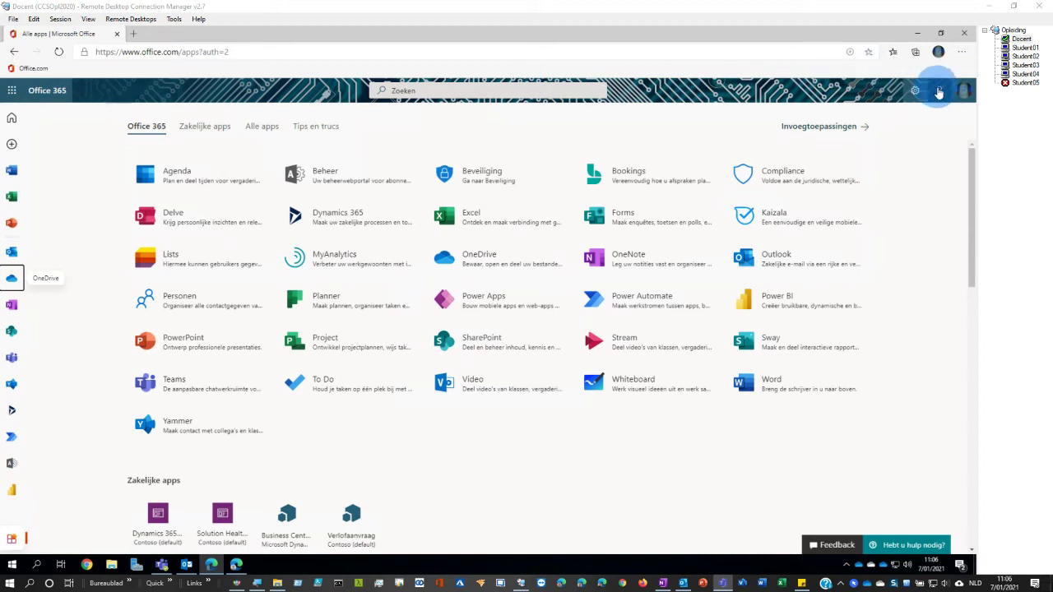
- Compare the work and personal account profiles in their separate Edge windows
left_click(958, 93)
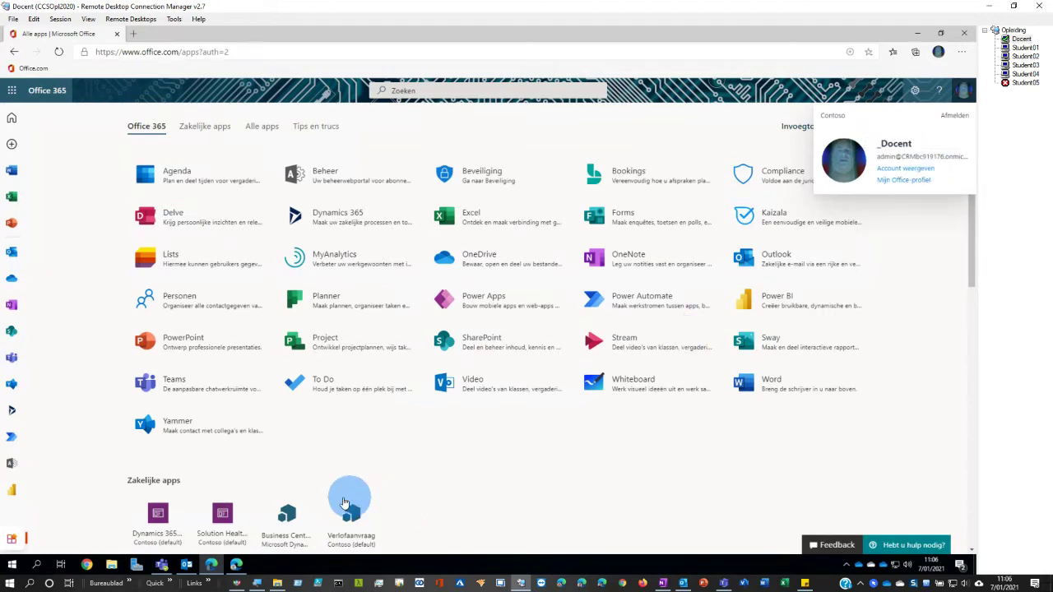
left_click(233, 569)
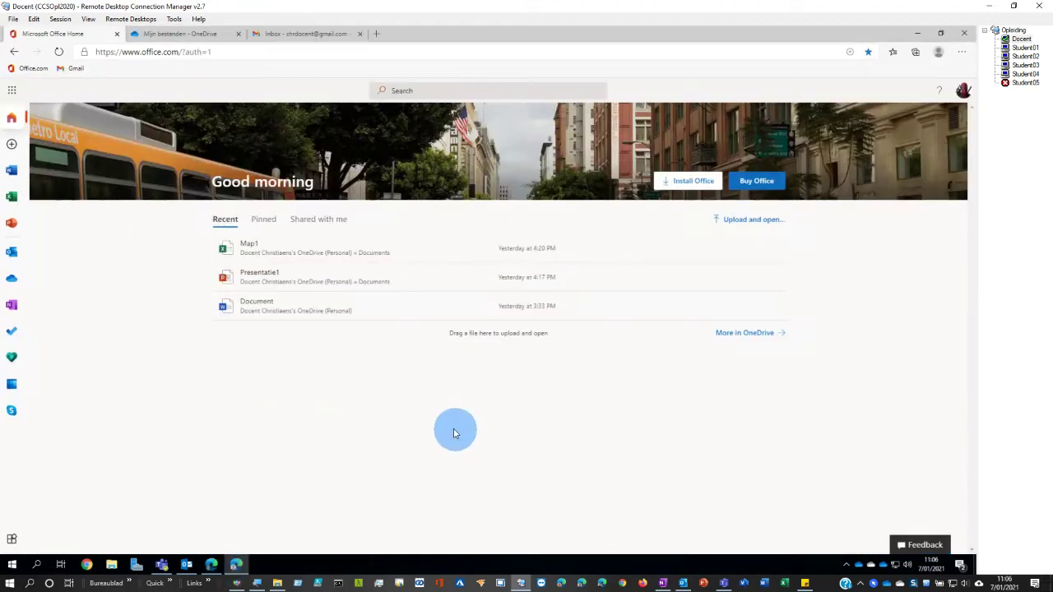
left_click(960, 89)
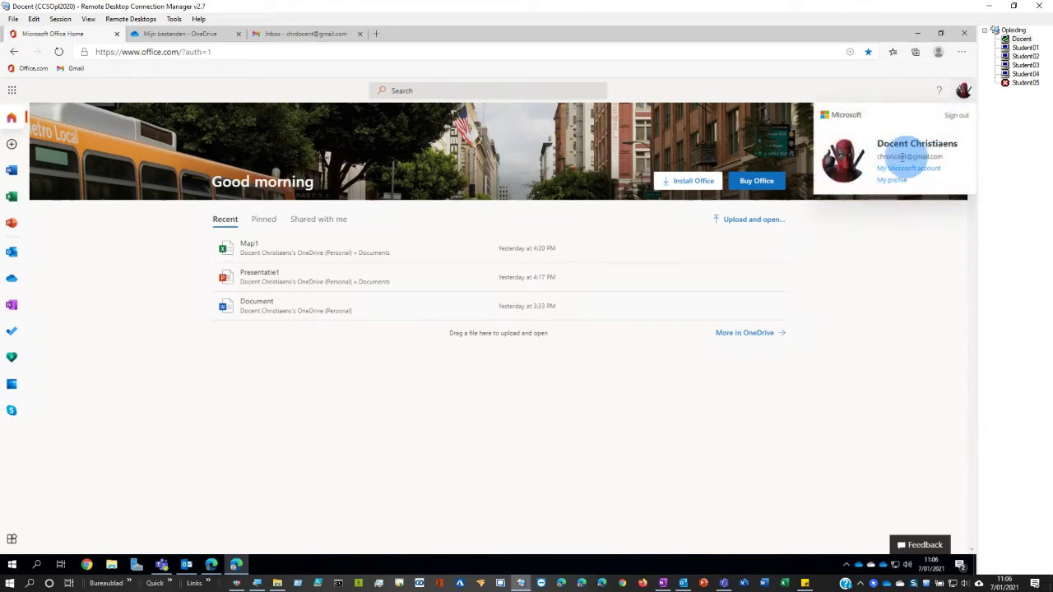
left_click(212, 566)
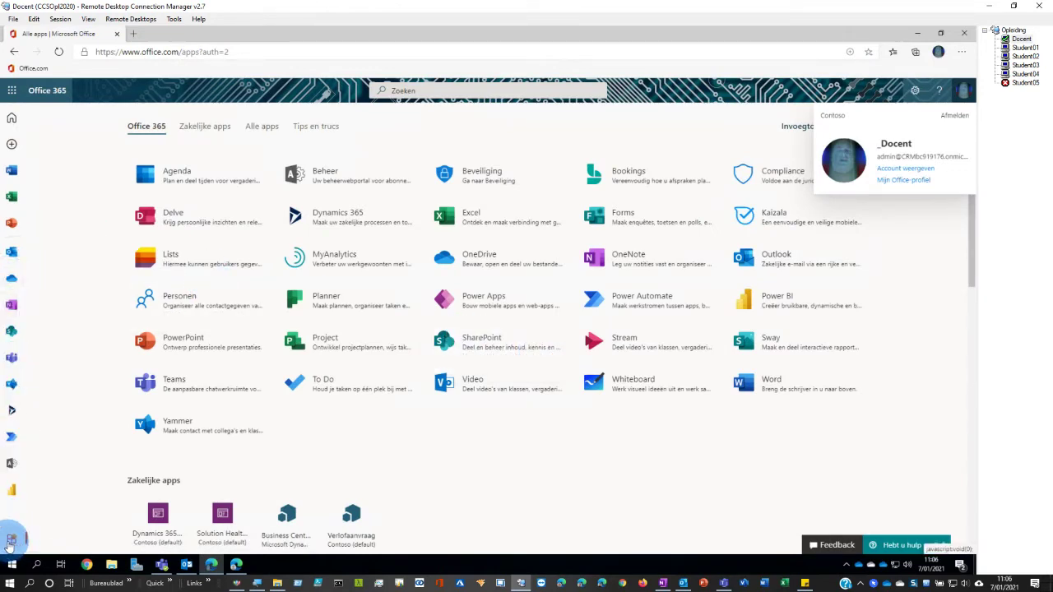
- Open OneDrive in new tabs for both the work and the personal account
left_click(481, 257)
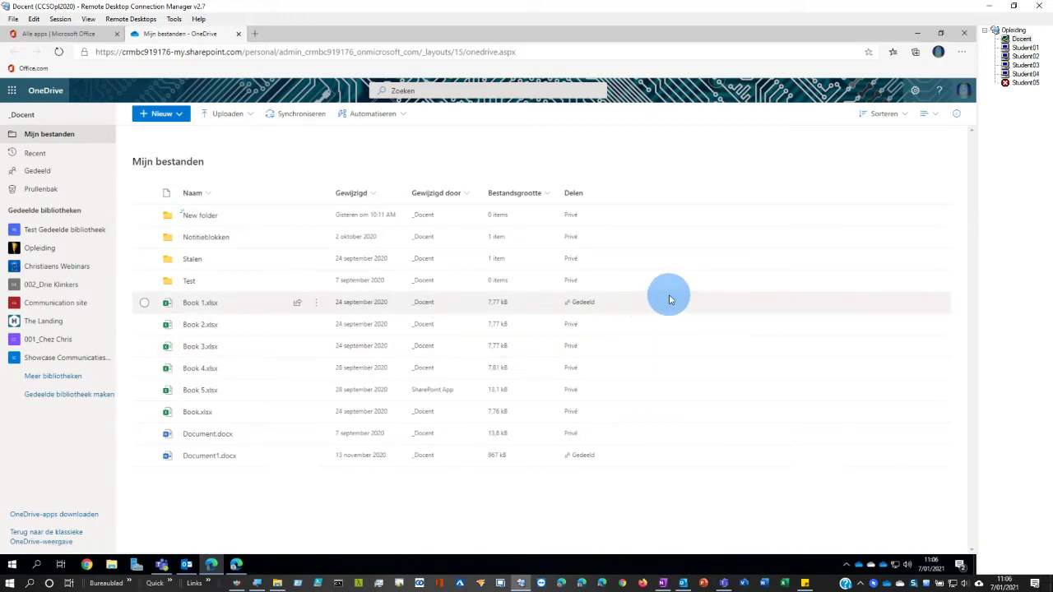
left_click(236, 564)
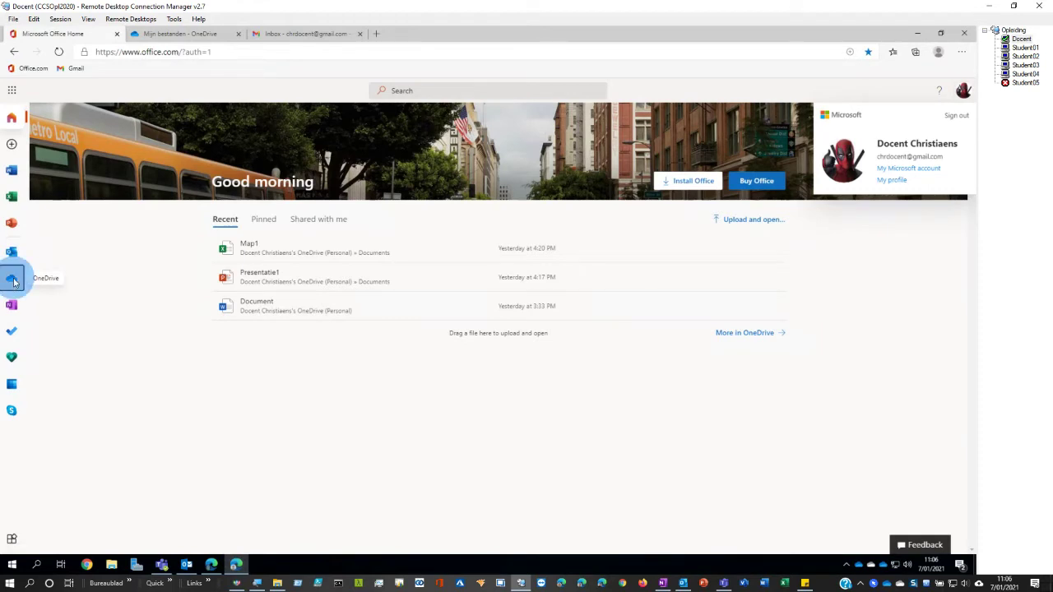
left_click(12, 278)
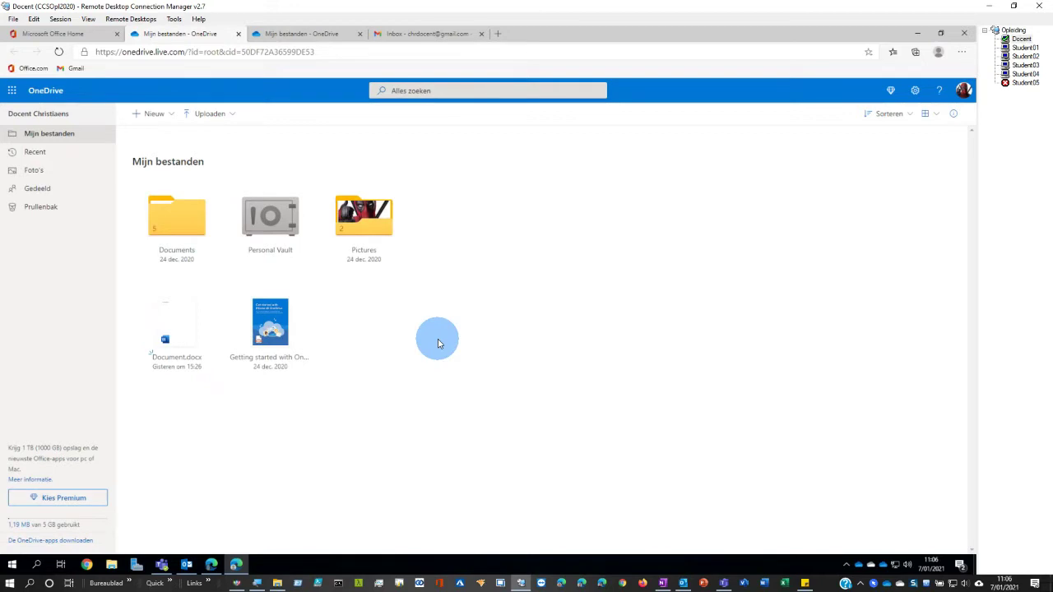
- Start a new tab with onedrive in the address bar, then return to the personal OneDrive files tab
left_click(498, 33)
type("oone")
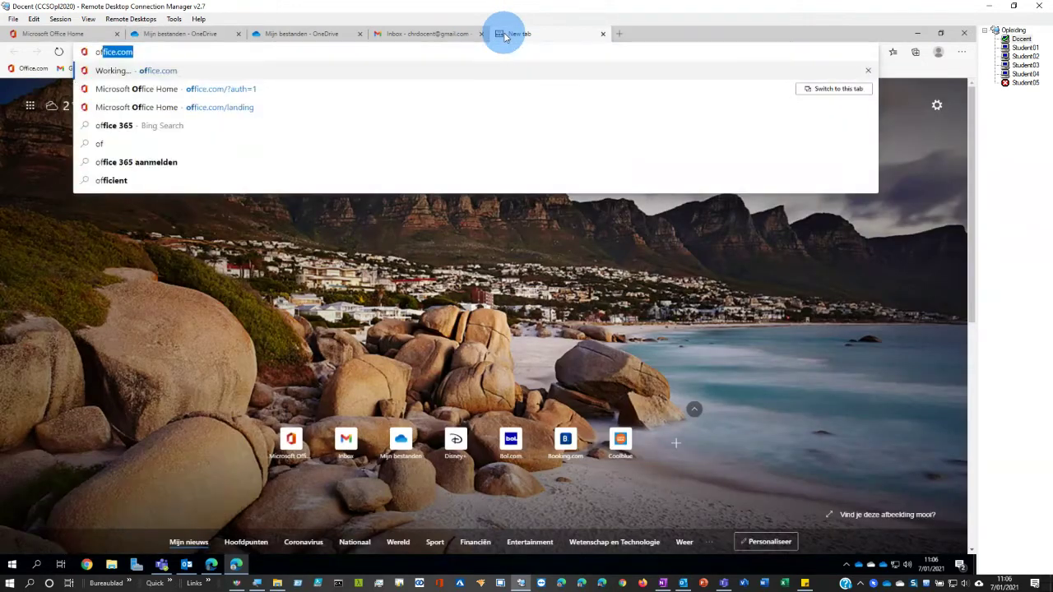
key("BackSpace")
key("BackSpace")
key("BackSpace")
type("nedrive")
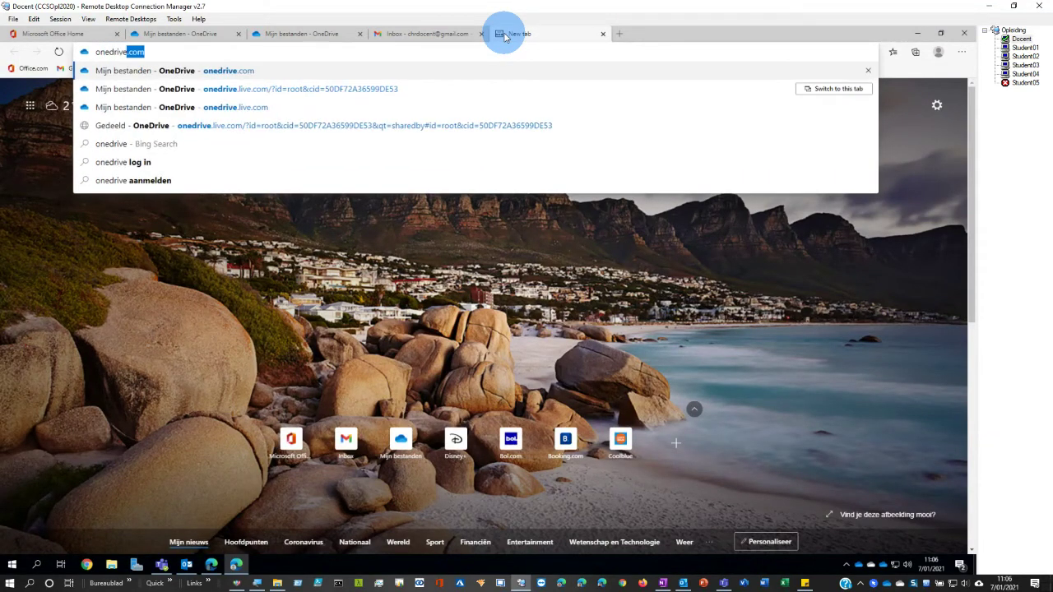
left_click(301, 34)
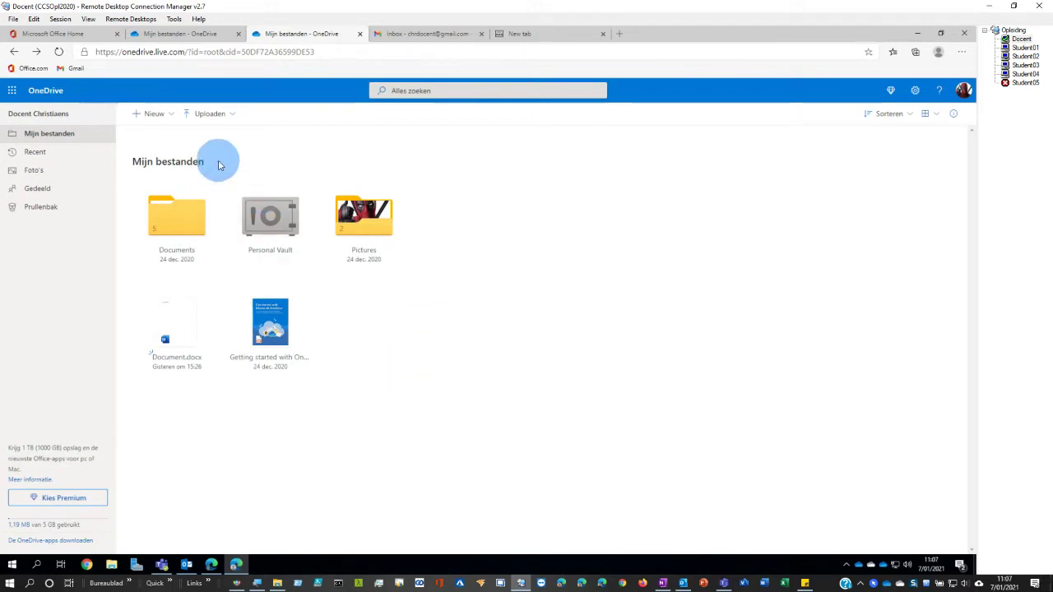
- Drag Deadpool-Thumbsup.jpg from the desktop into Pictures, replacing the existing copy, then maximize the browser
left_click(173, 116)
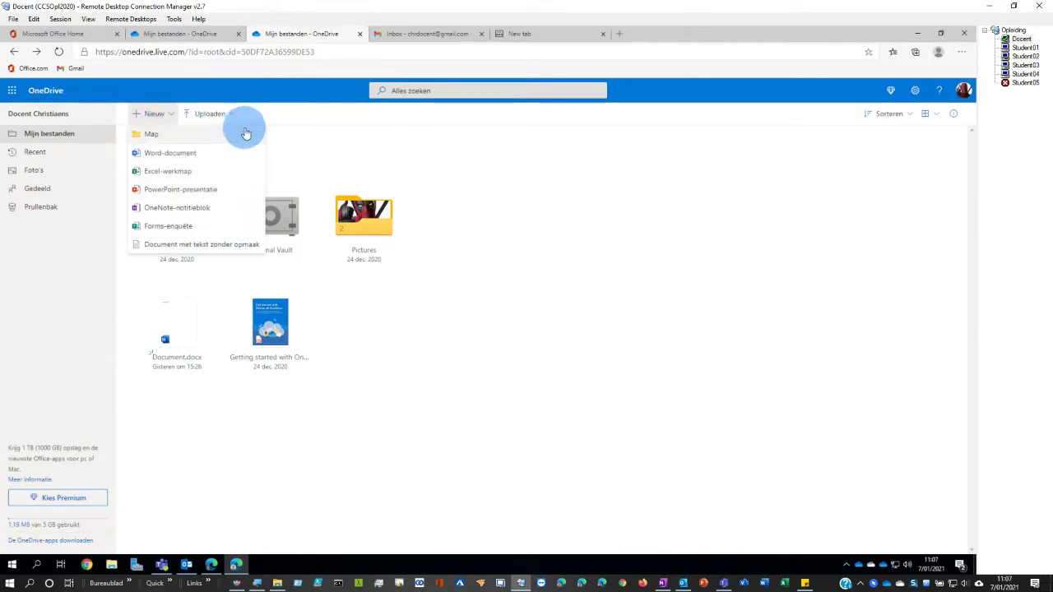
left_click(237, 123)
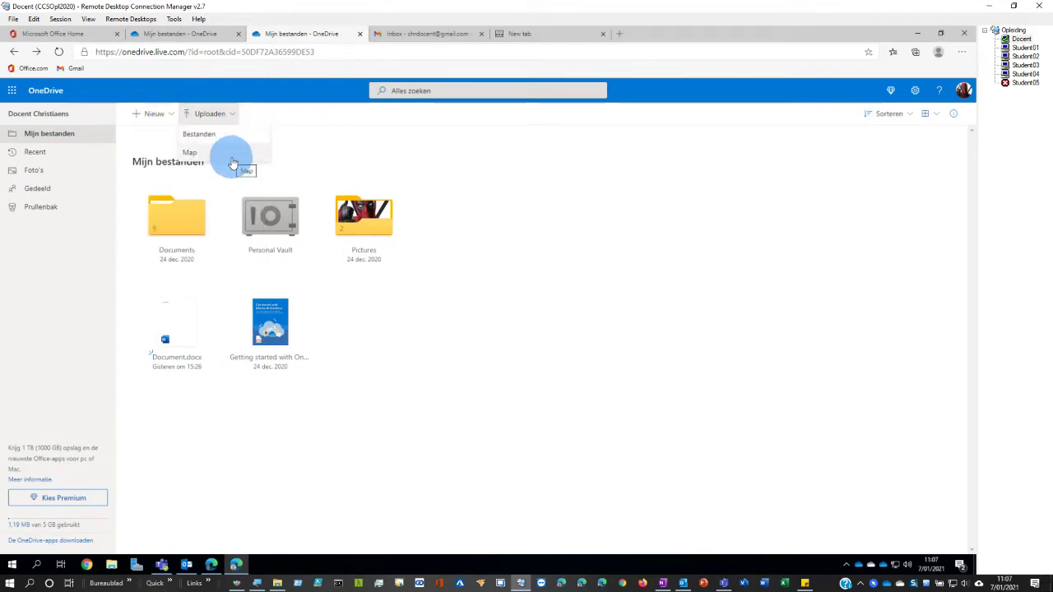
left_click(940, 33)
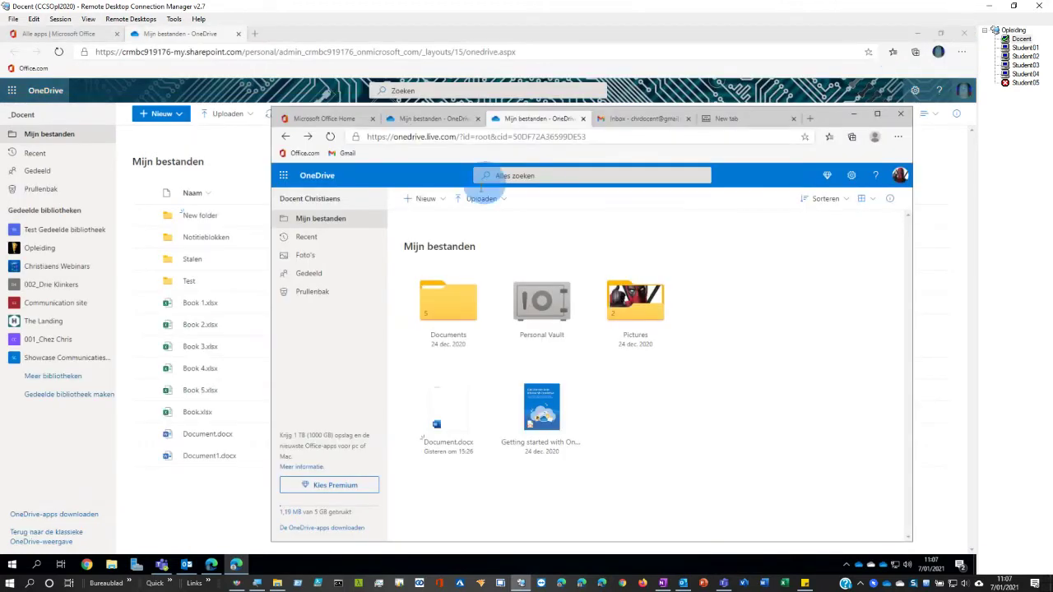
left_click(916, 33)
left_click(19, 304)
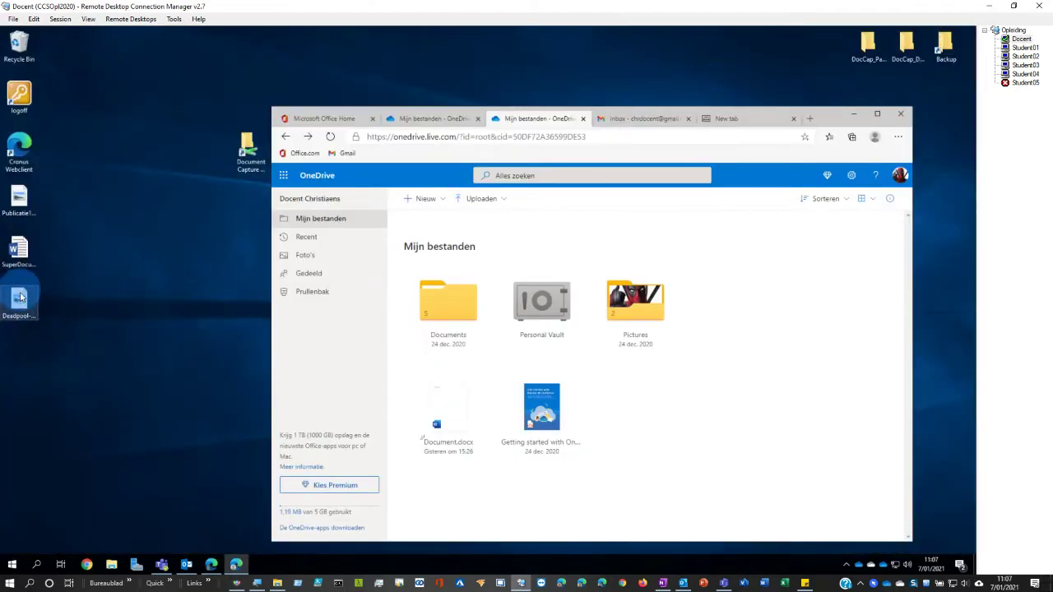
left_click_drag(18, 308, 657, 318)
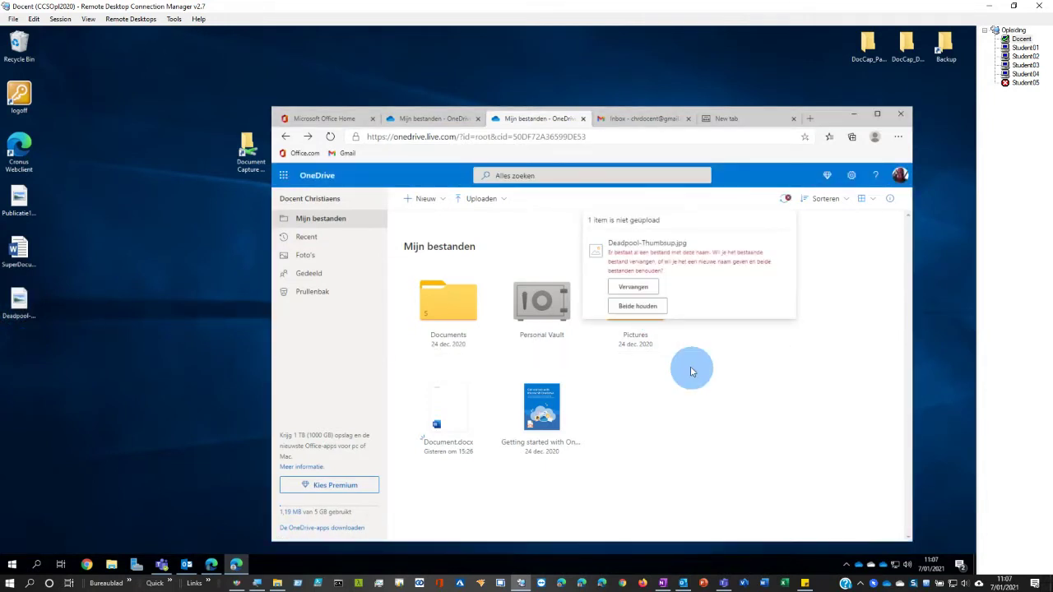
left_click(634, 288)
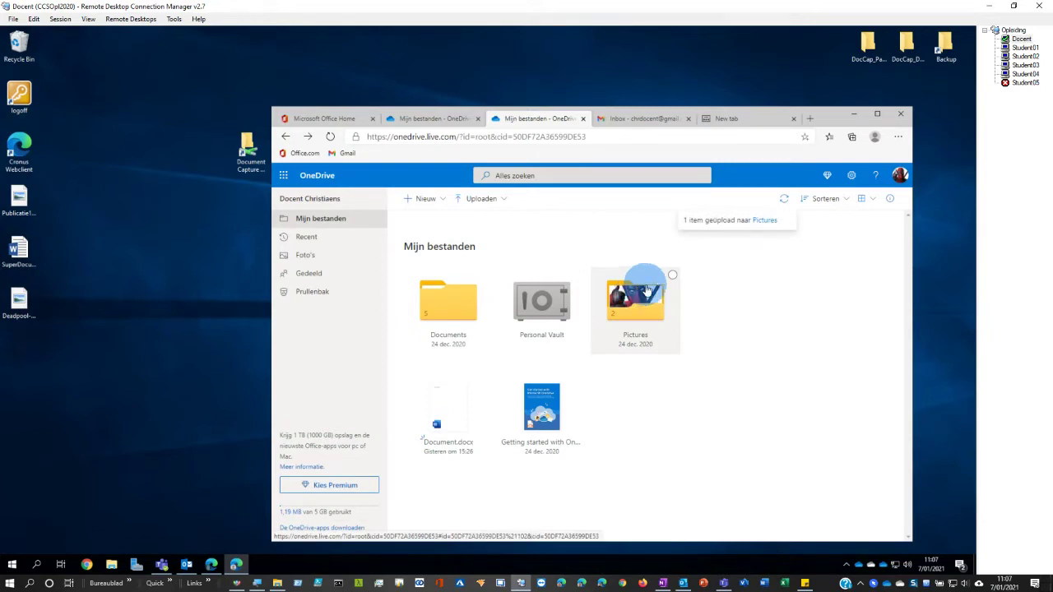
left_click(877, 115)
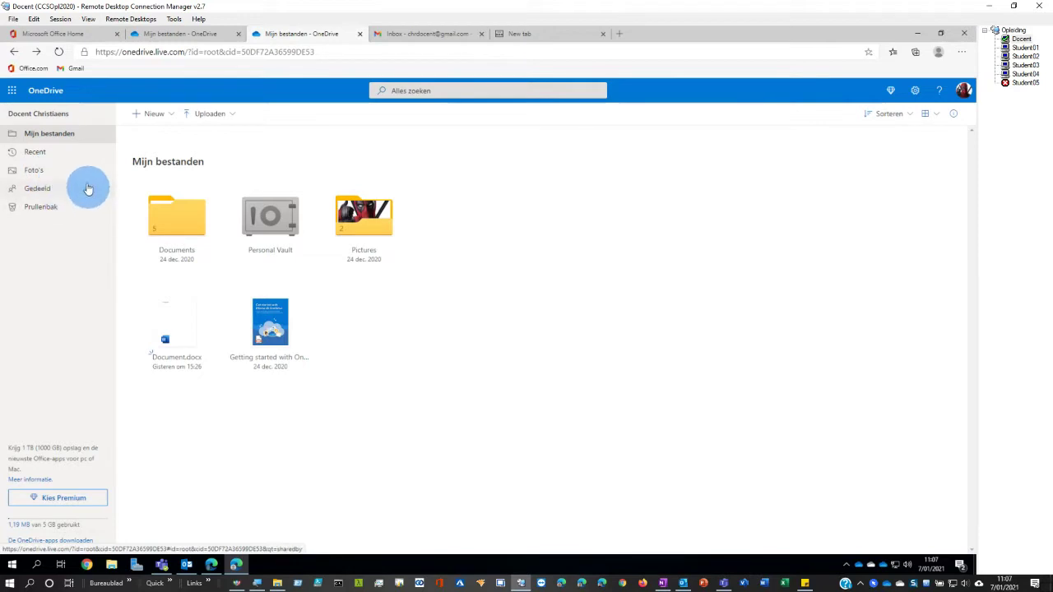
- Browse the personal Recent, Photos and Shared views, then switch to the work OneDrive window
left_click(58, 155)
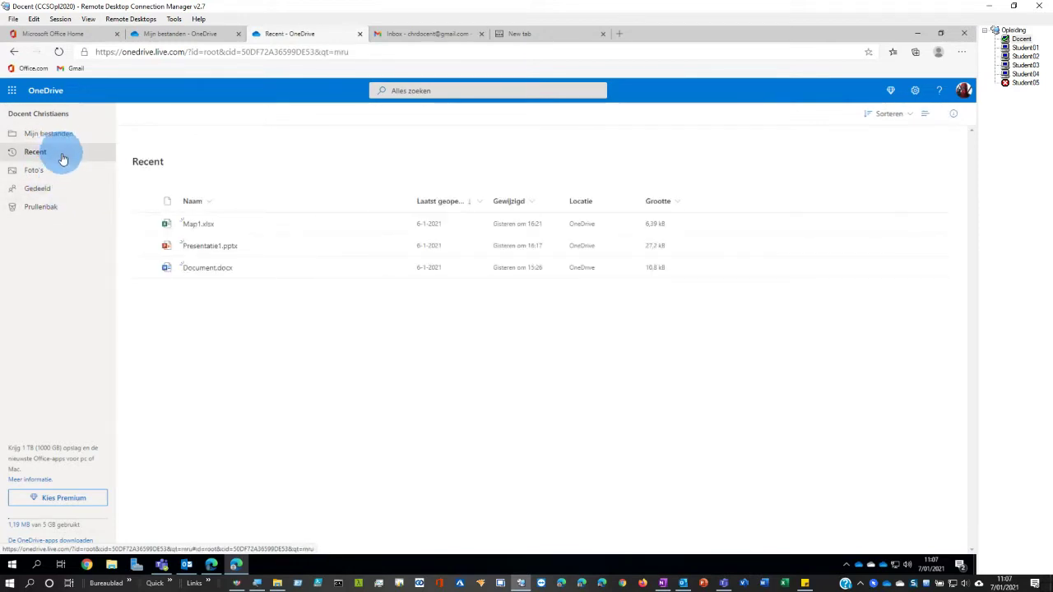
left_click(59, 171)
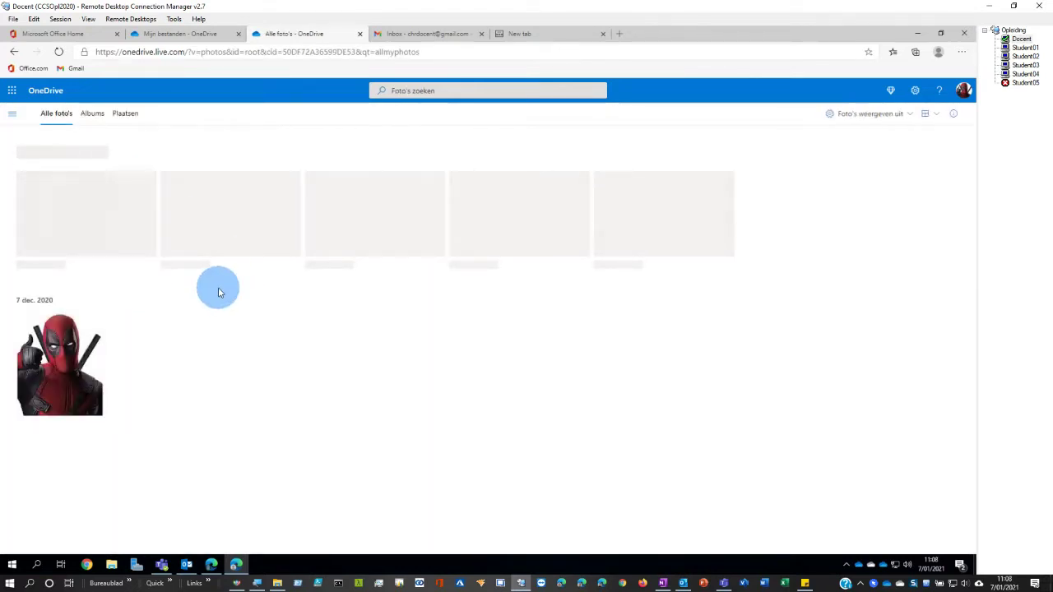
left_click(12, 119)
left_click(47, 215)
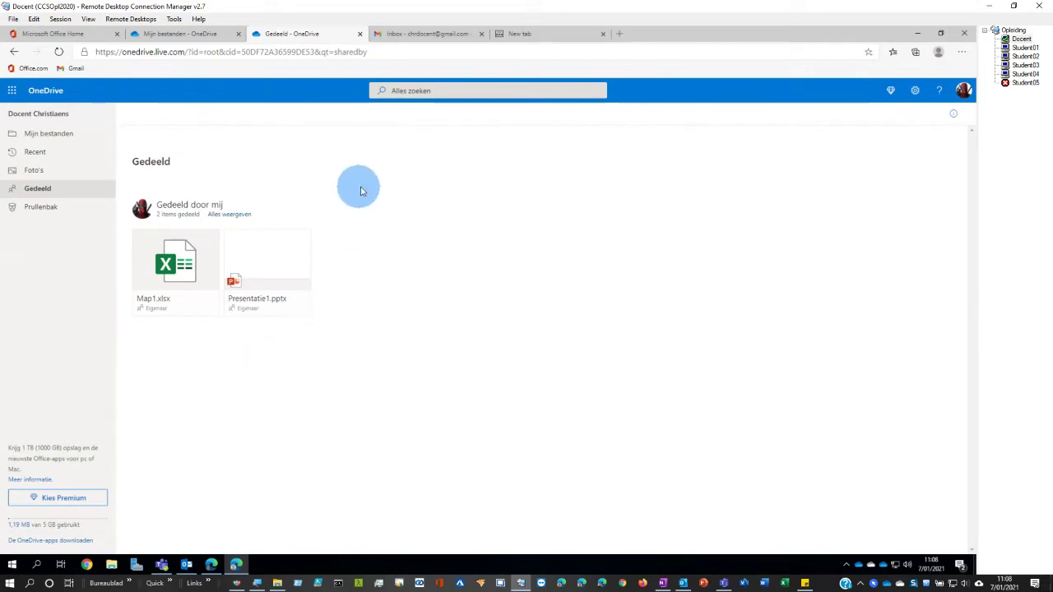
left_click(211, 565)
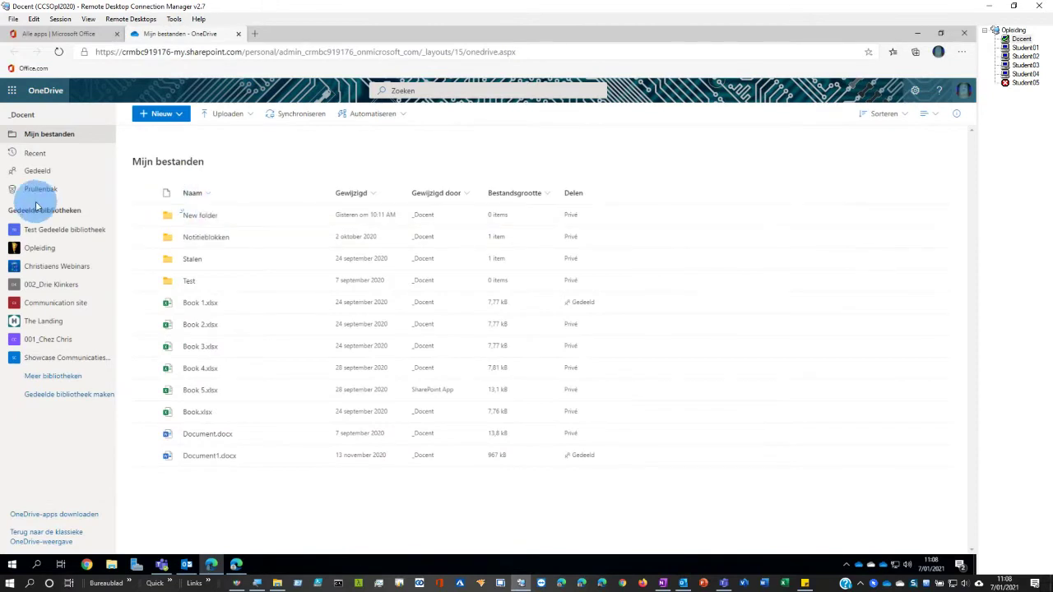
left_click(36, 170)
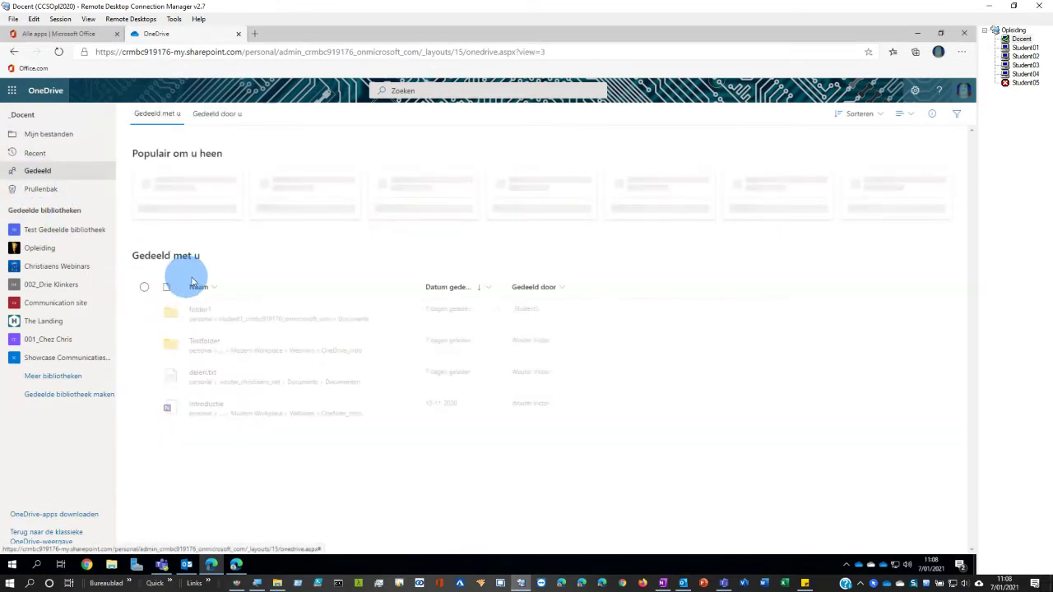
left_click(213, 121)
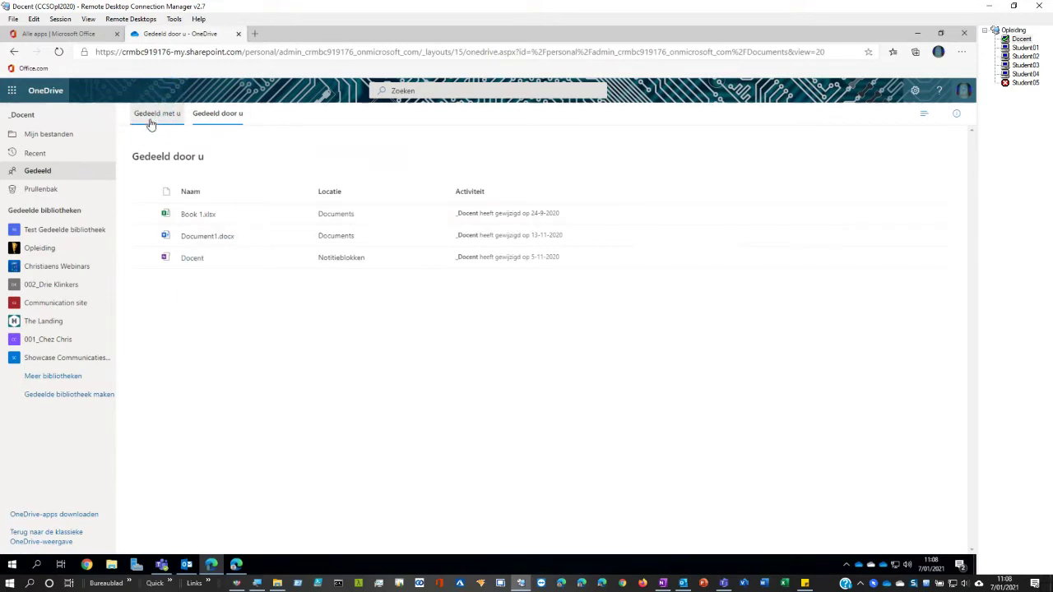
left_click(152, 115)
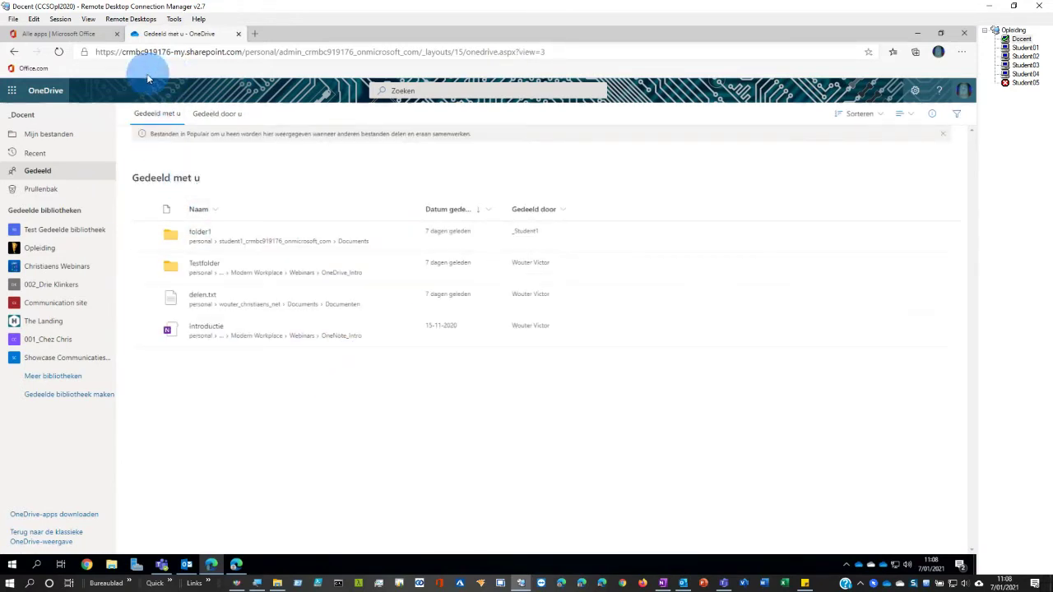
left_click(236, 566)
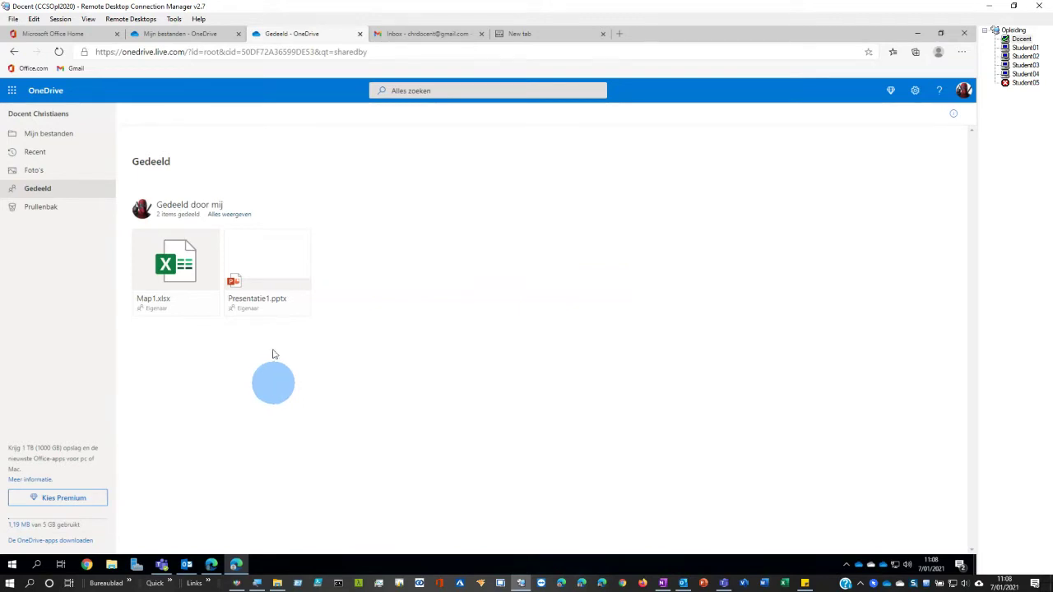
left_click(27, 135)
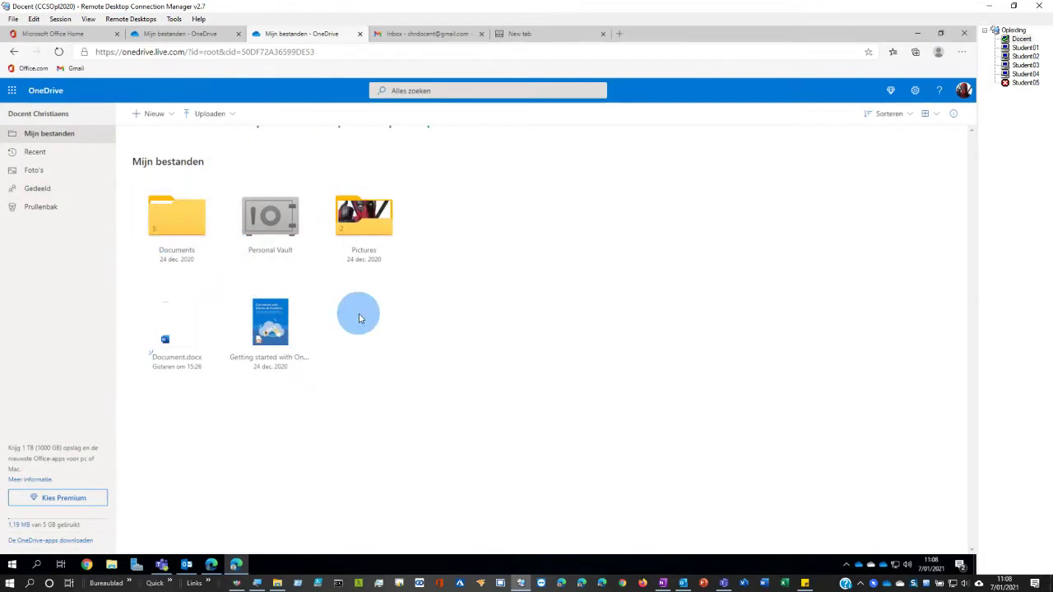
left_click(210, 565)
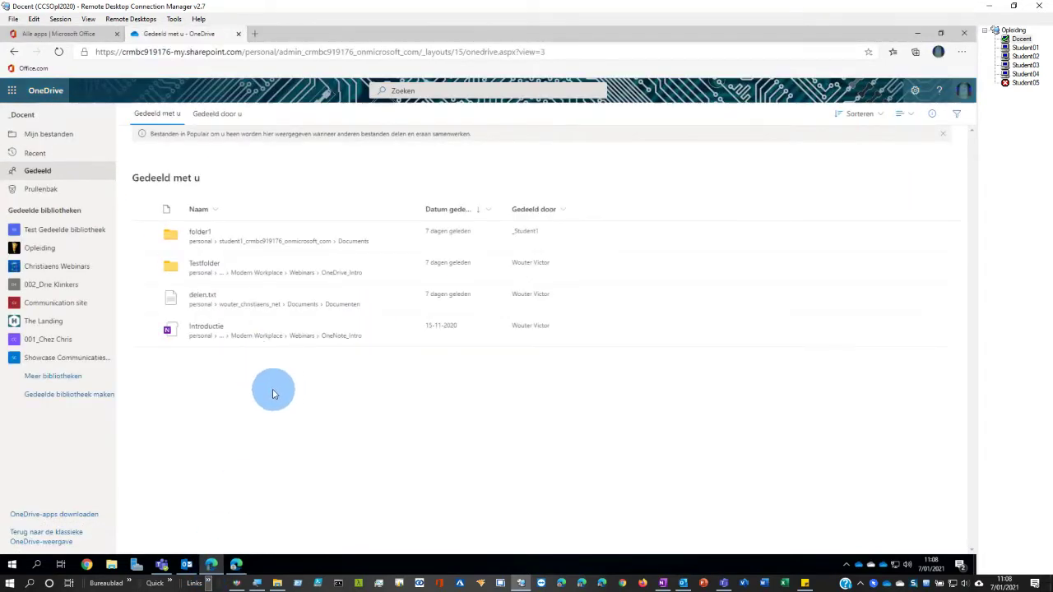
left_click(50, 137)
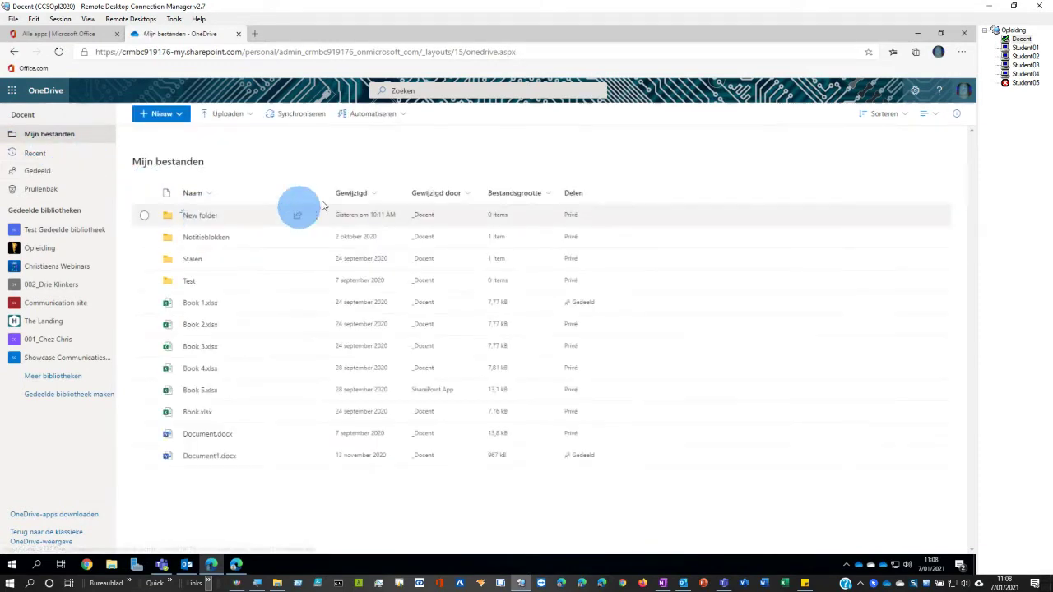
- Look at the Automatiseren options, then open the Opleiding library's Documenten
left_click(379, 113)
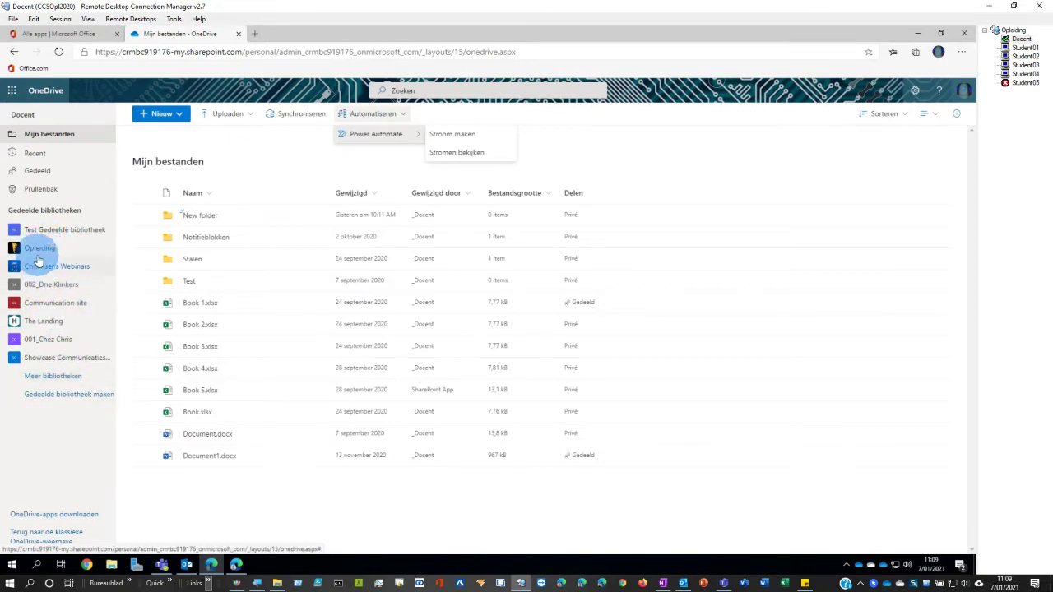
left_click(37, 248)
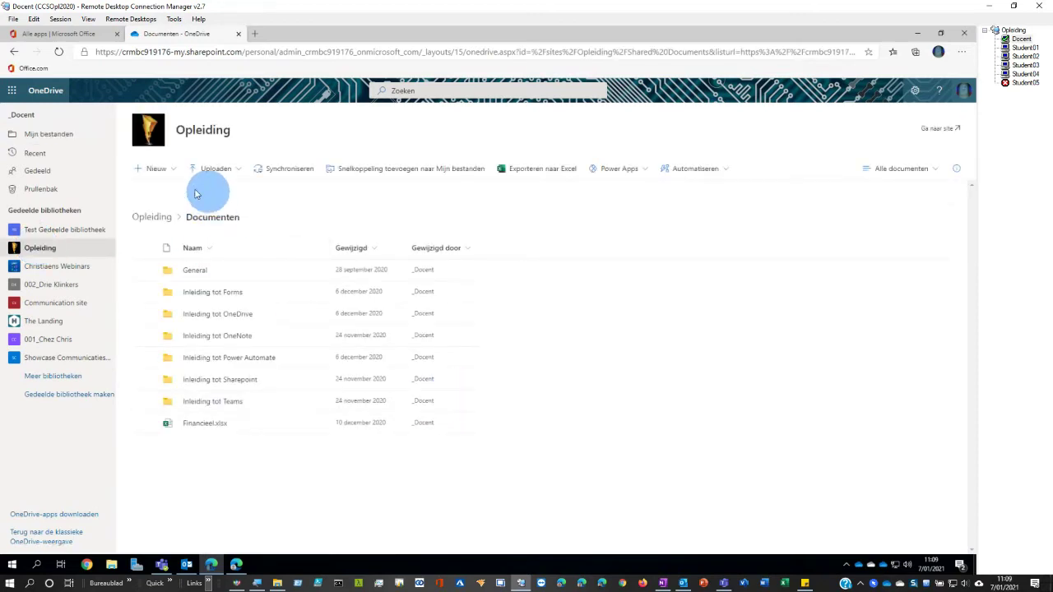
- Show the Opleiding Algemeen channel files in Teams beside OneDrive and open the matching General folder
left_click(162, 564)
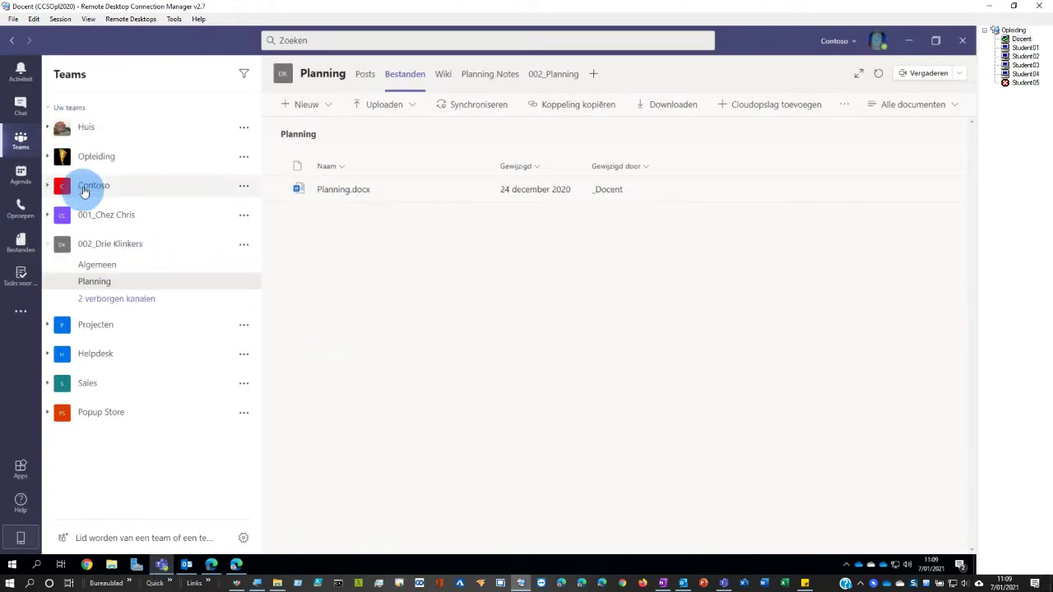
left_click(87, 158)
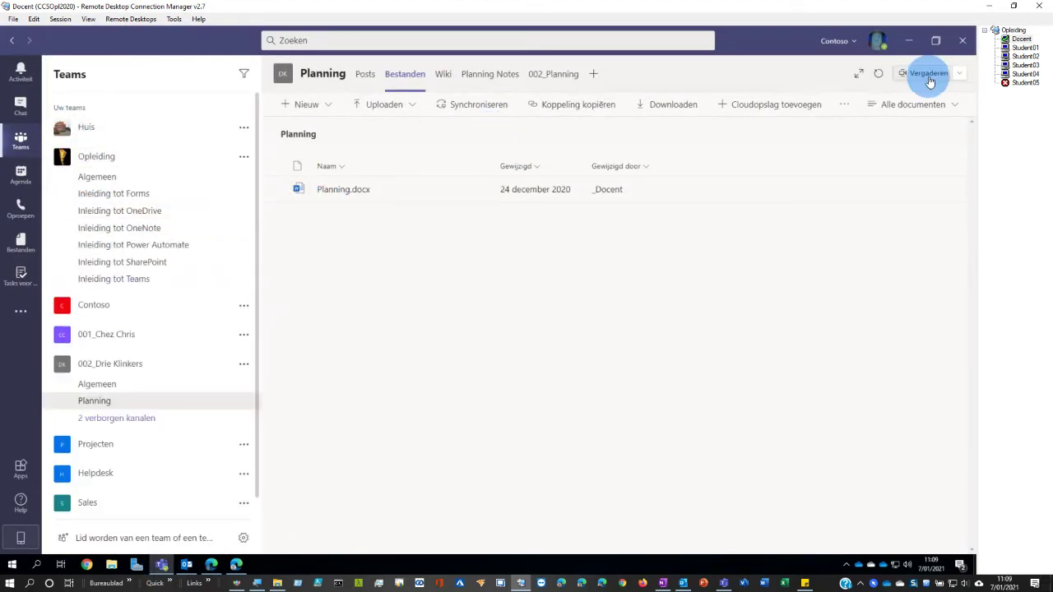
left_click(935, 40)
left_click_drag(363, 222, 494, 199)
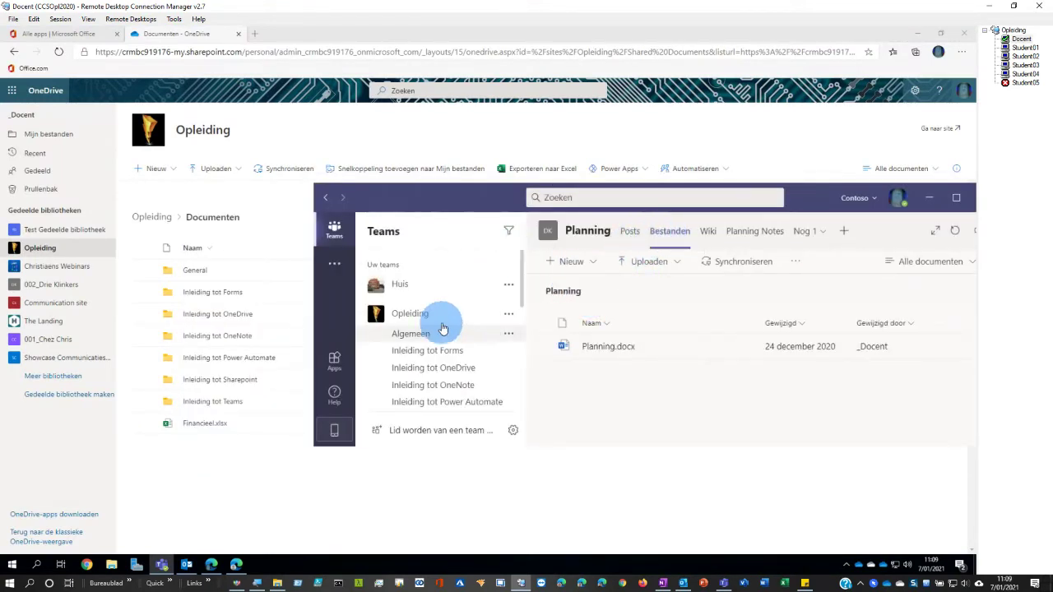
left_click(407, 333)
left_click(672, 232)
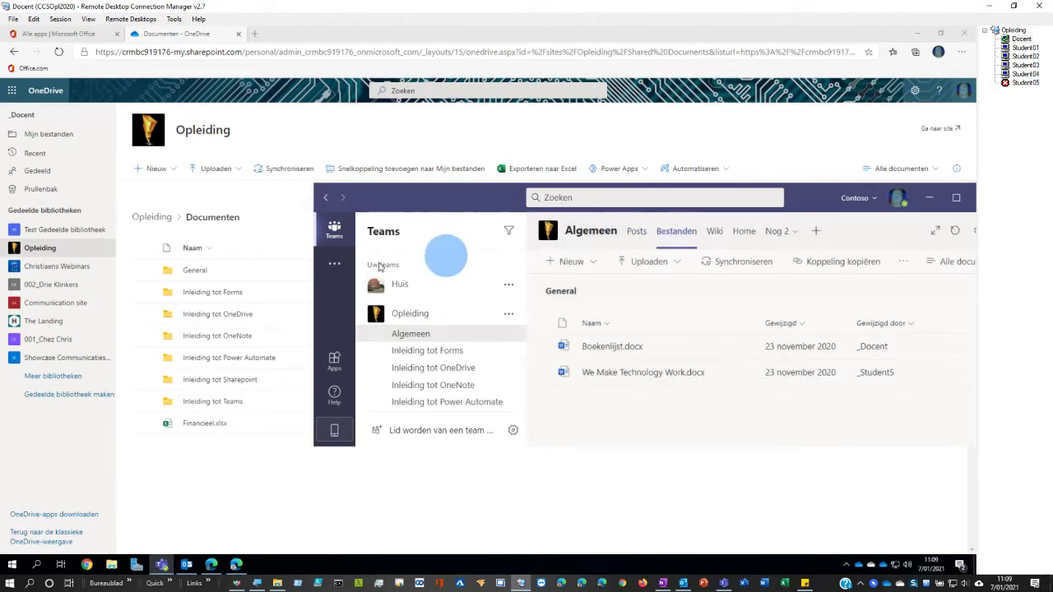
left_click(194, 275)
mouse_move(194, 275)
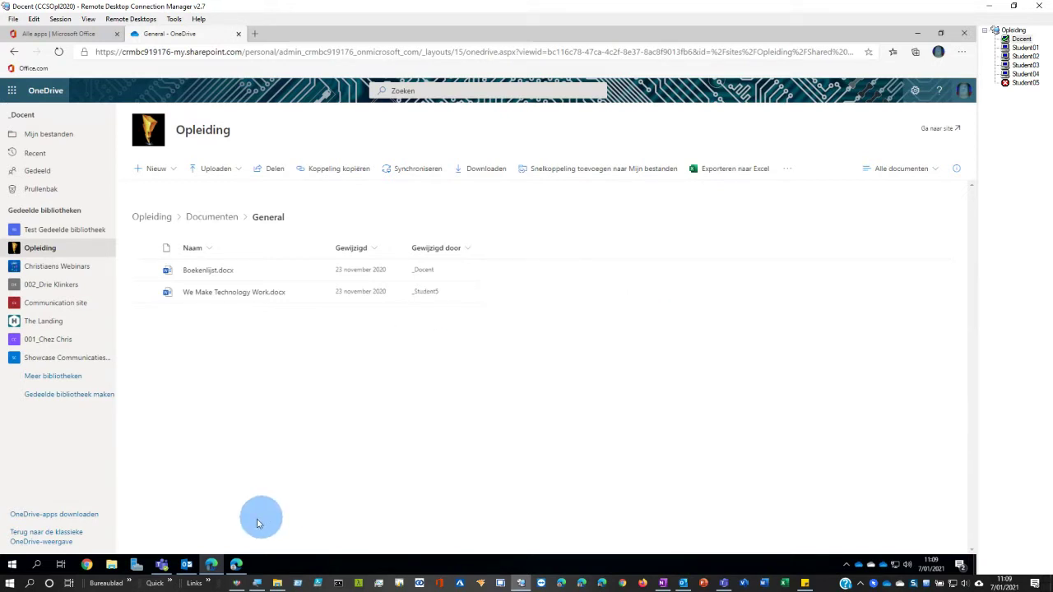
- Open the 002_Drie Klinkers Documenten library and compare it with that team's Algemeen files in Teams
left_click(52, 284)
left_click(177, 270)
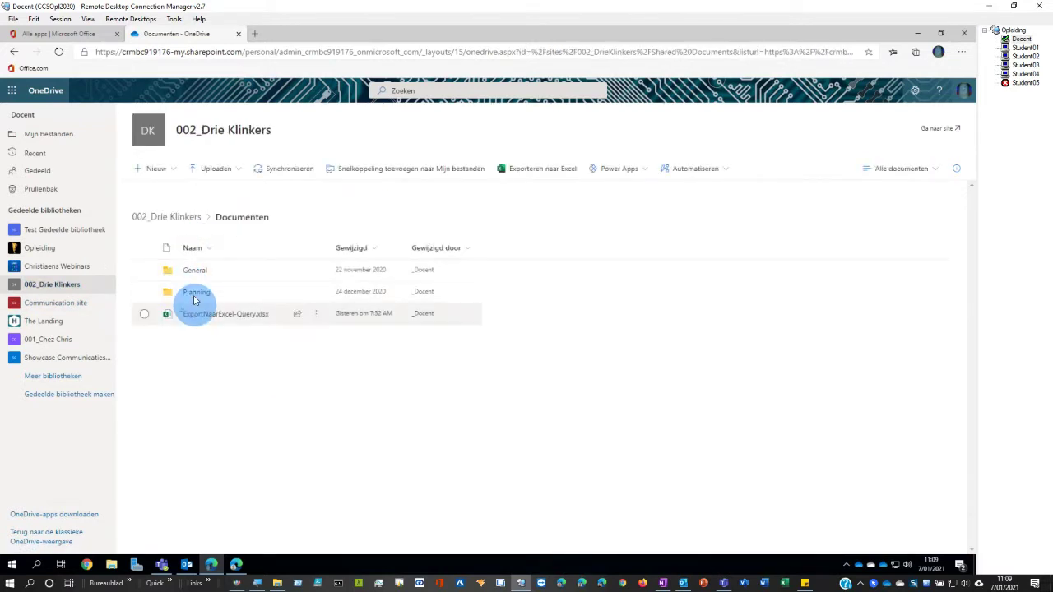
left_click(163, 564)
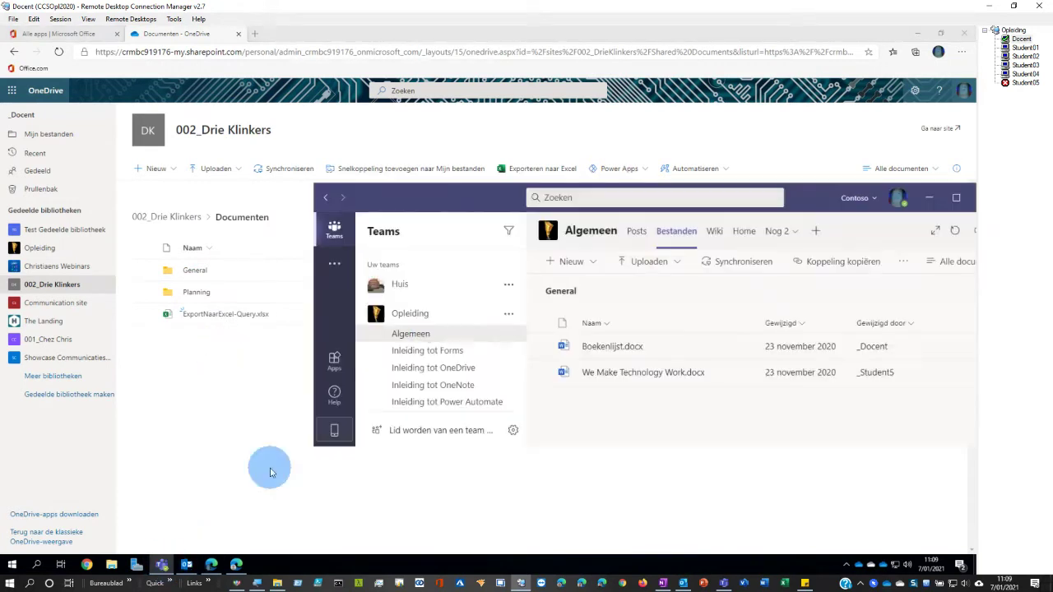
scroll(452, 349, "down", 5)
left_click(445, 362)
left_click(427, 340)
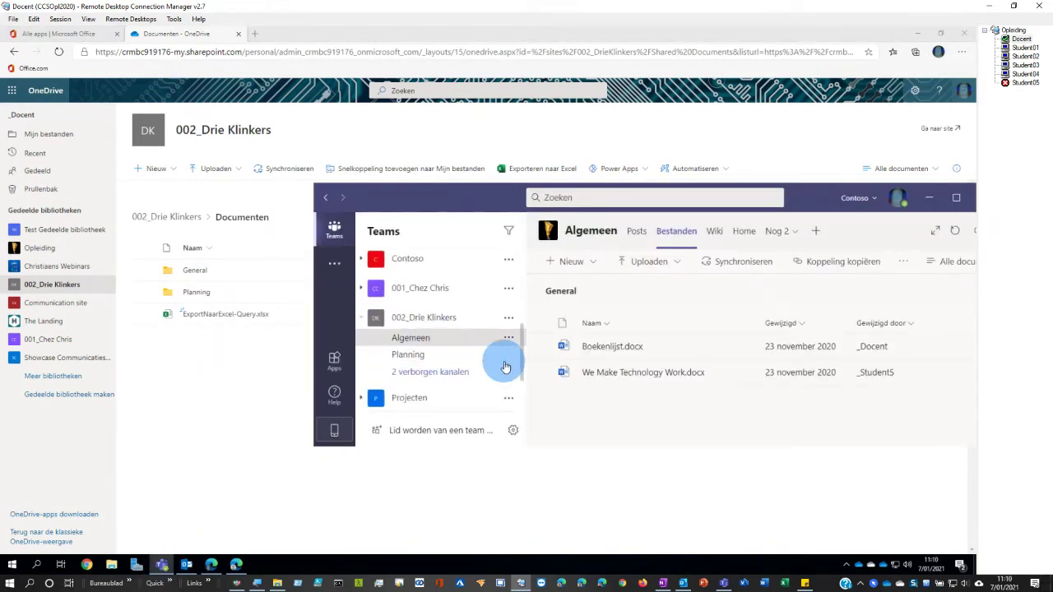
left_click(677, 237)
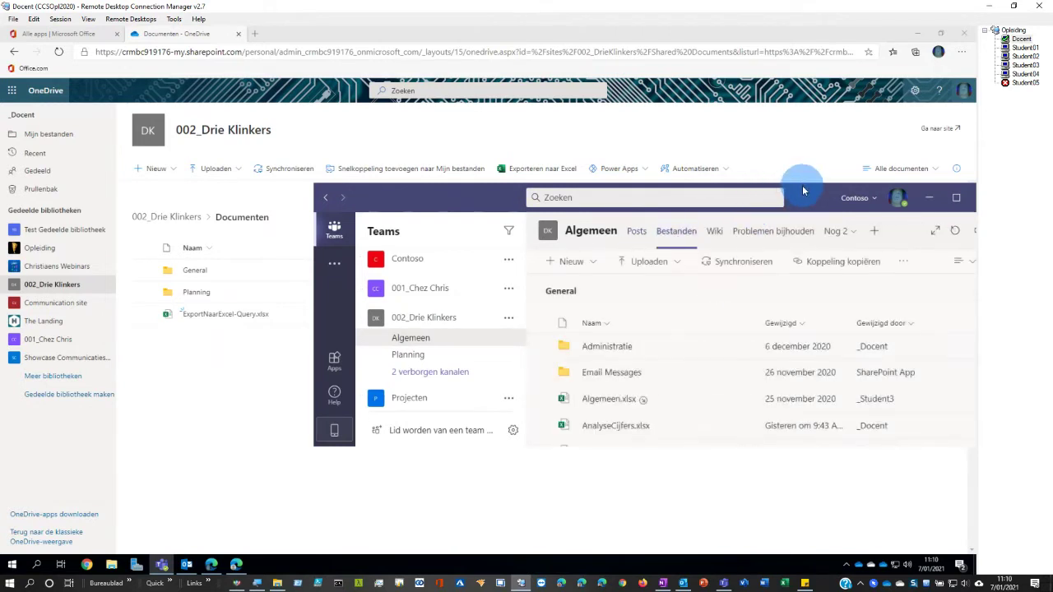
left_click_drag(803, 188, 799, 64)
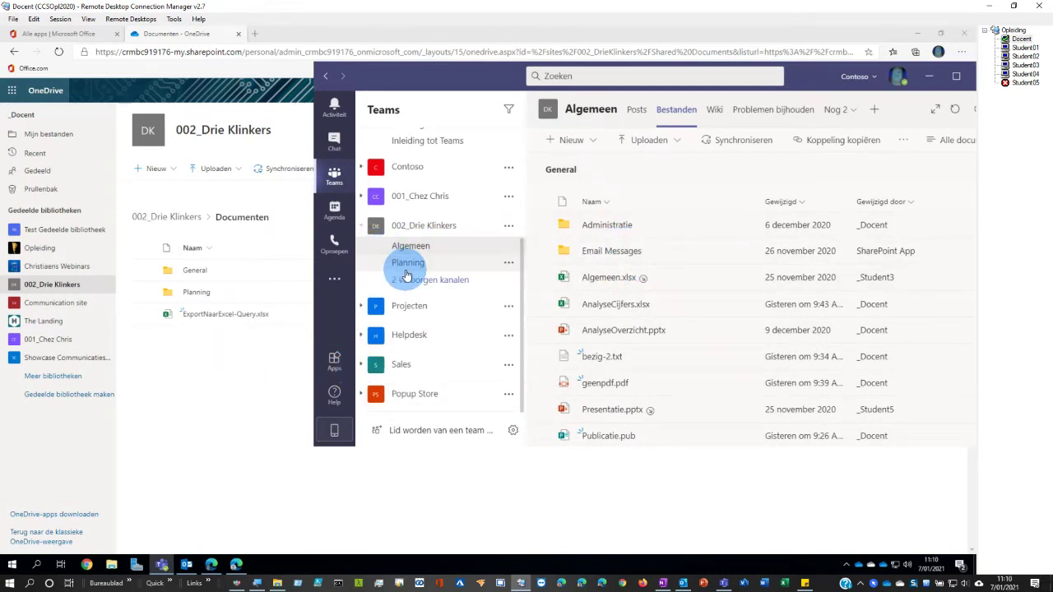
left_click(207, 384)
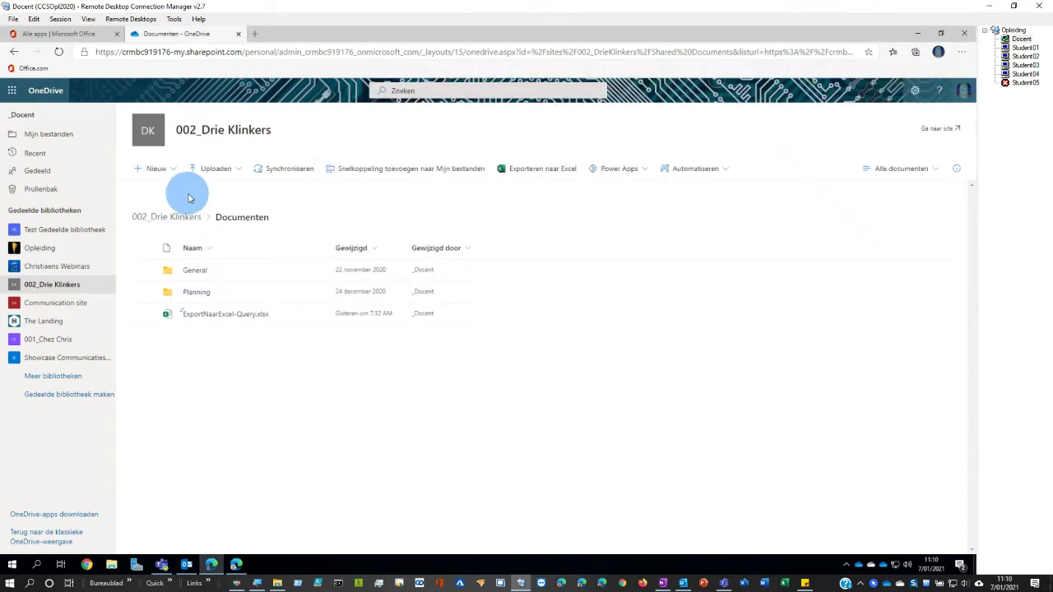
- Create a new folder named test in the library, then bring Teams back in front
left_click(169, 169)
left_click(155, 192)
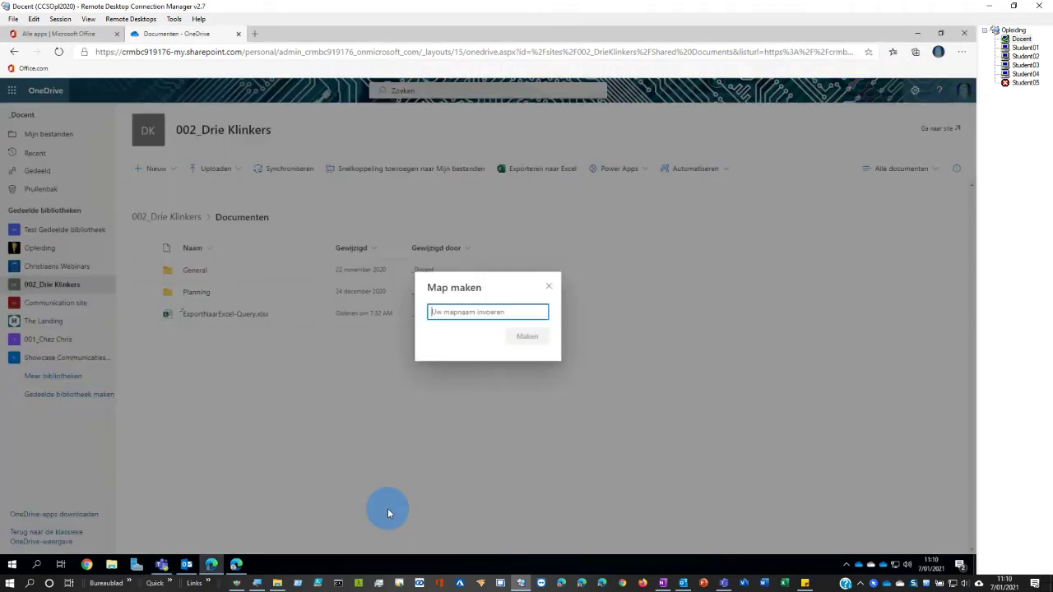
type("test")
key("Return")
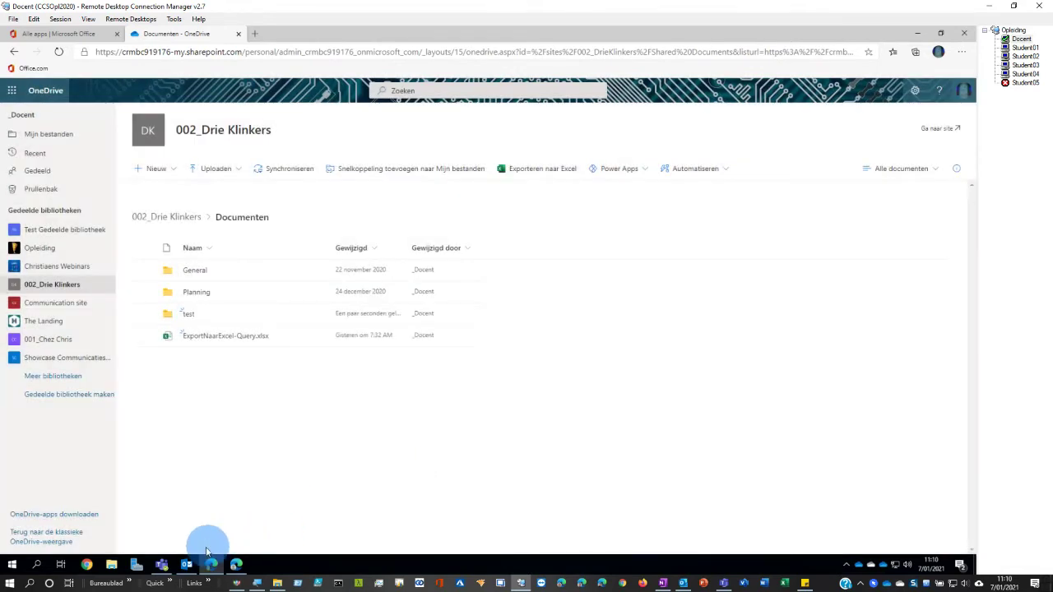
left_click(162, 564)
left_click(397, 280)
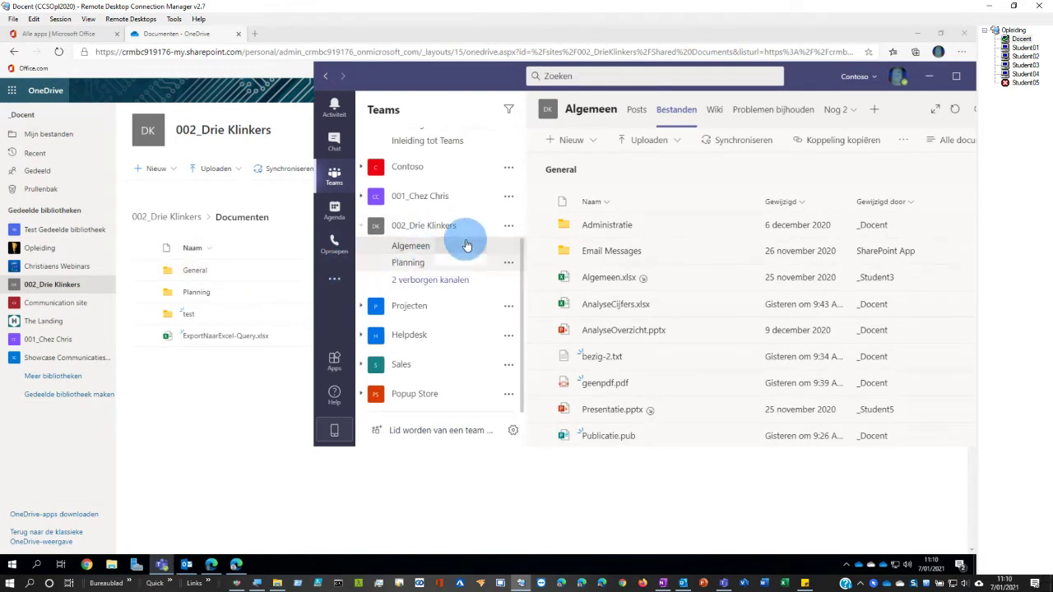
- Check the team's options menu, close Teams, and open the Christiaens Webinars library in OneDrive
left_click(511, 230)
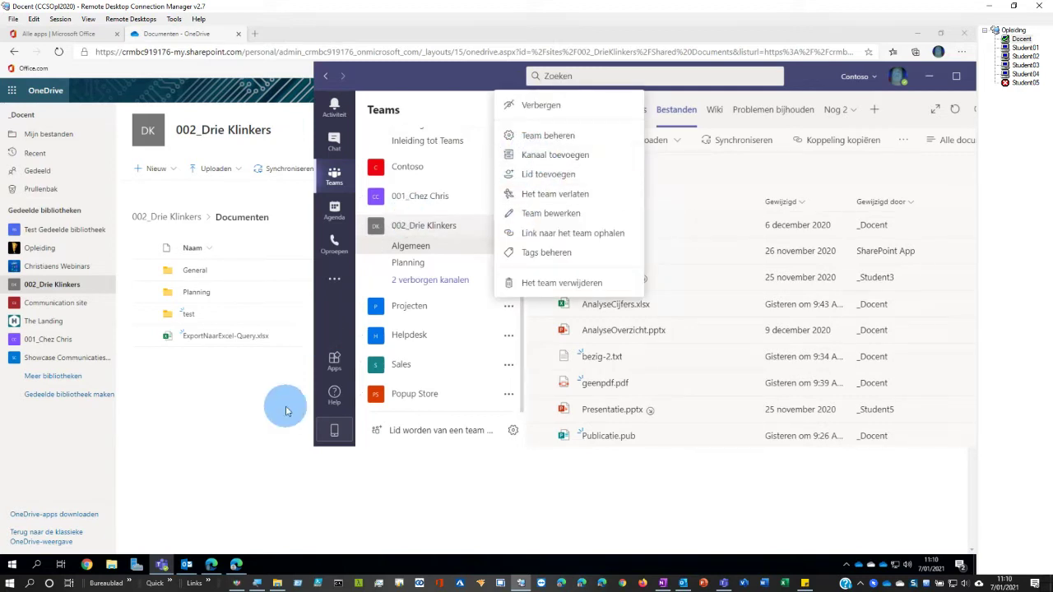
left_click(244, 421)
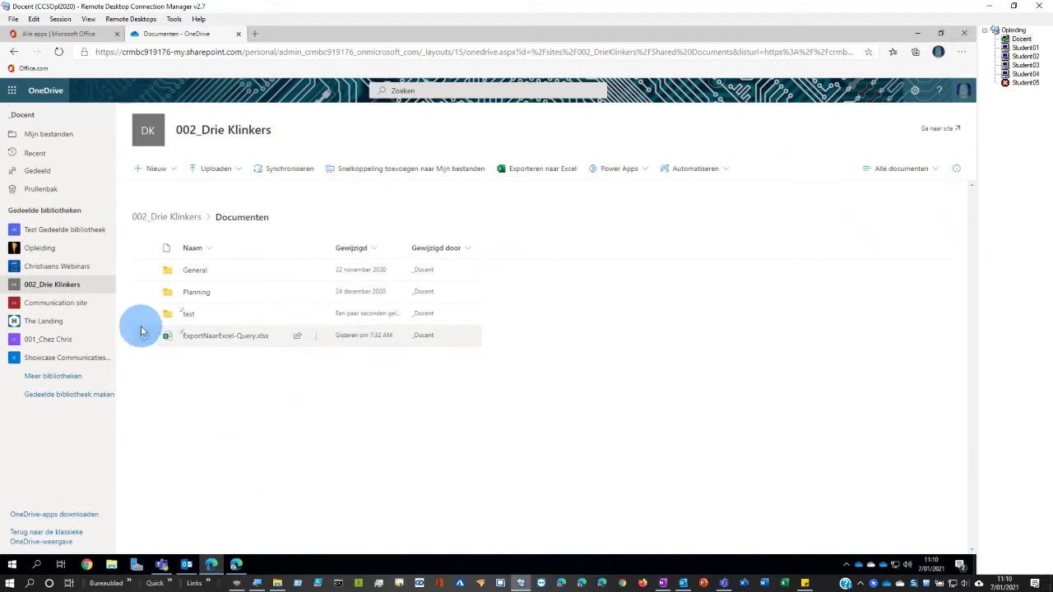
left_click(40, 270)
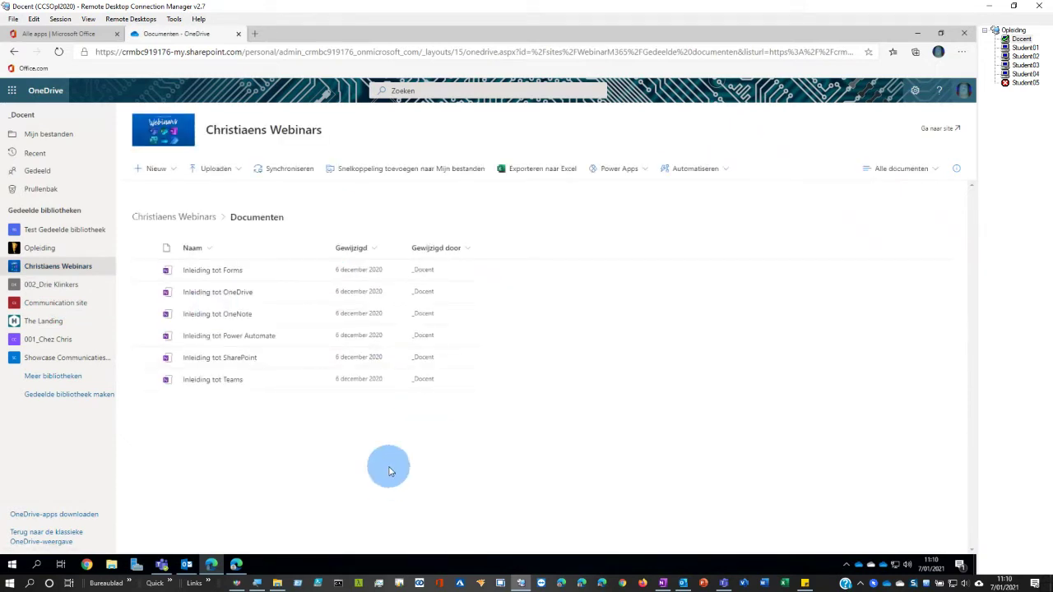
- Open the Christiaens Webinars site from SharePoint's recent sites and view its Documenten library
left_click(65, 34)
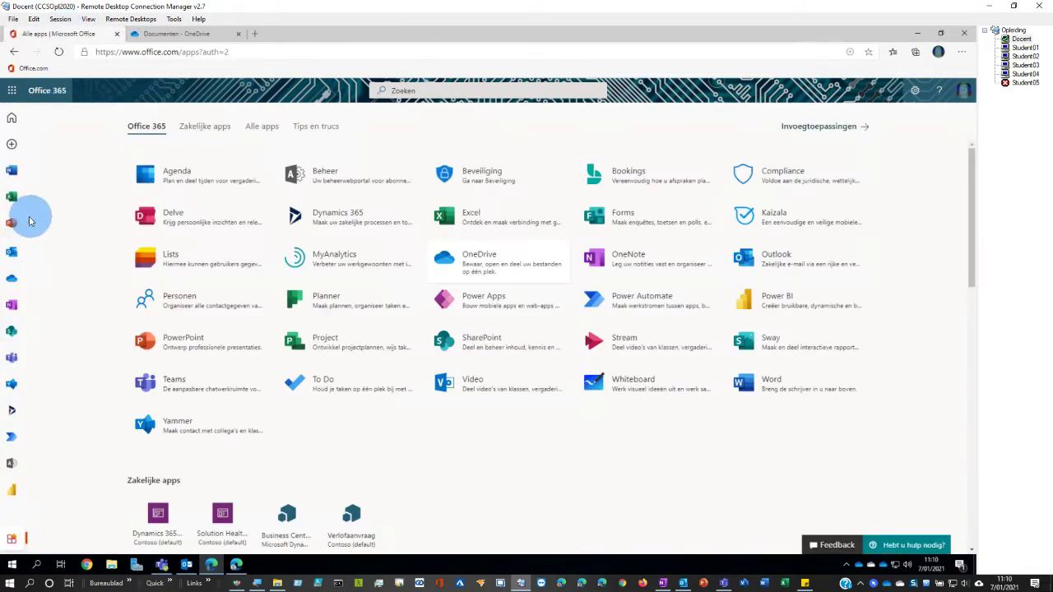
left_click(11, 333)
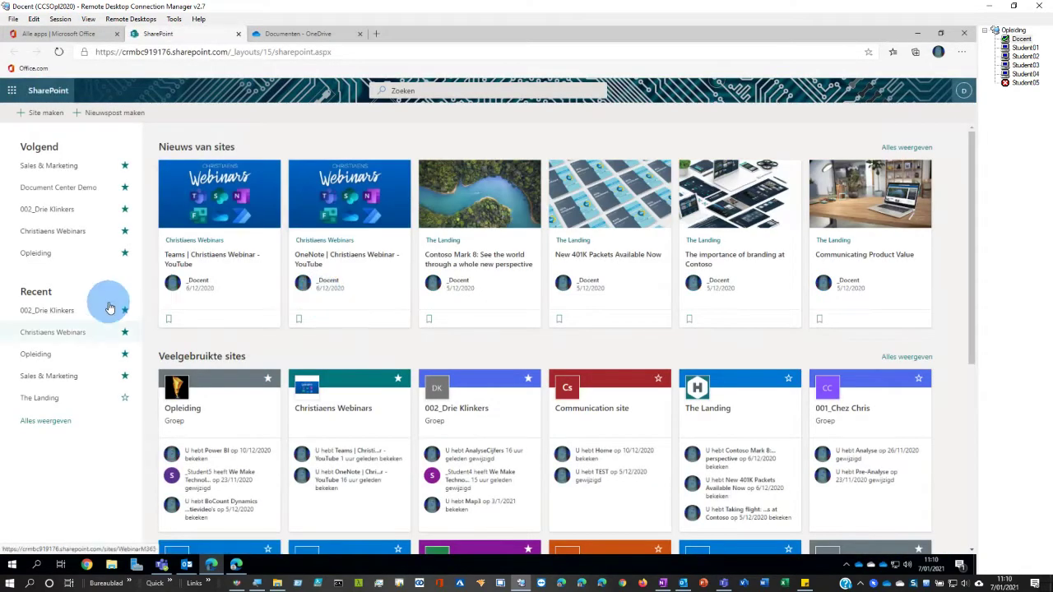
left_click(48, 332)
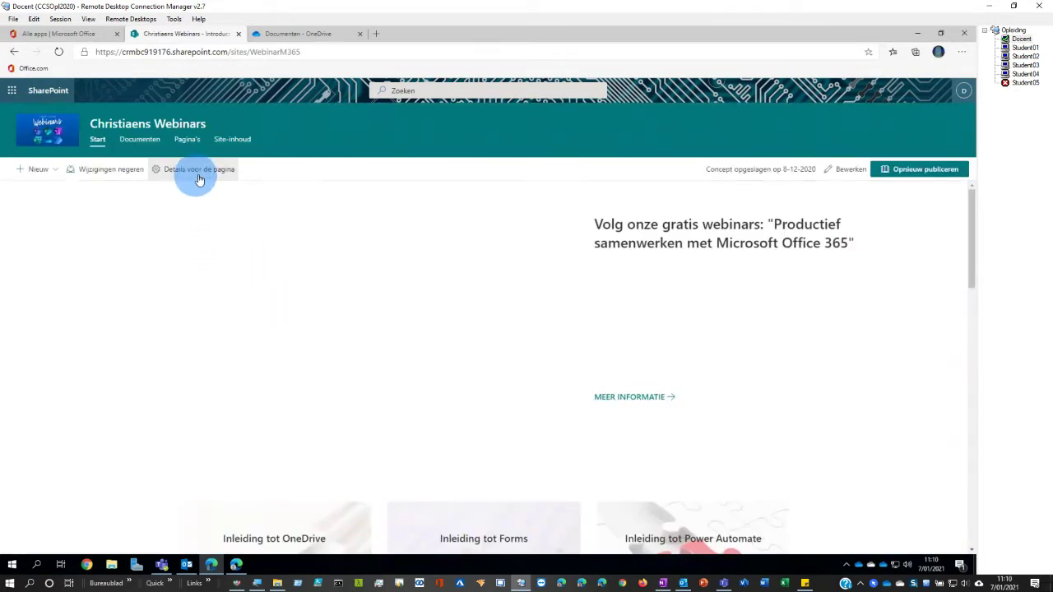
left_click(137, 142)
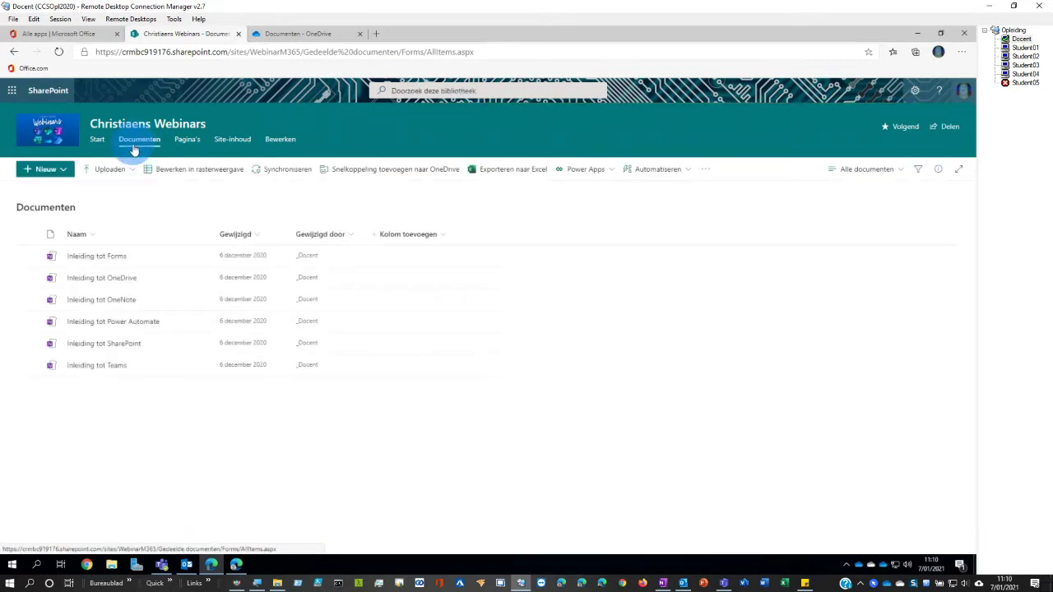
- Search all files for 'we make' to list both We Make Technology Work.docx copies
left_click(272, 37)
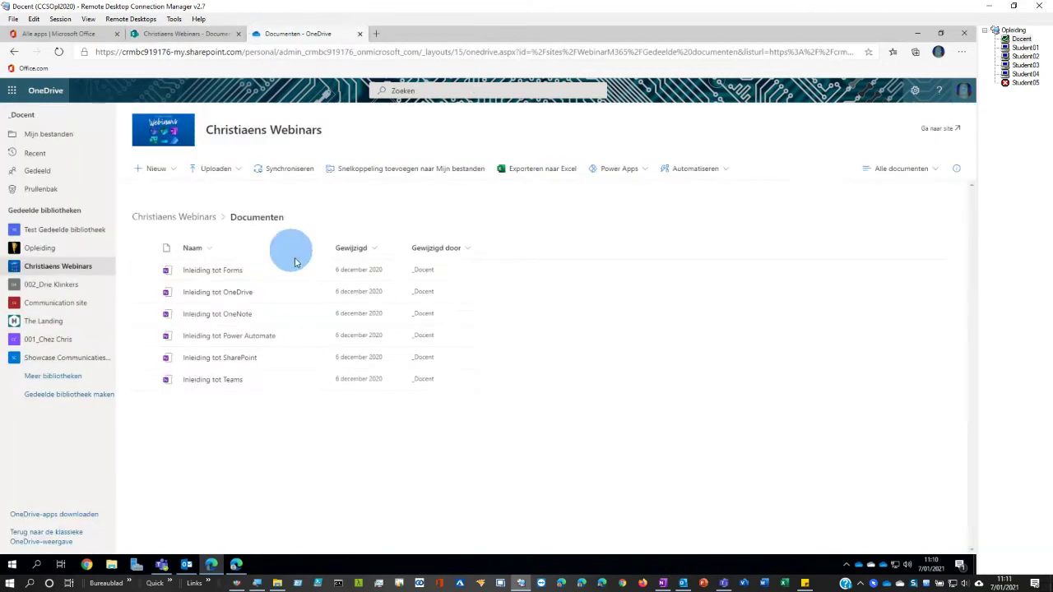
left_click(421, 91)
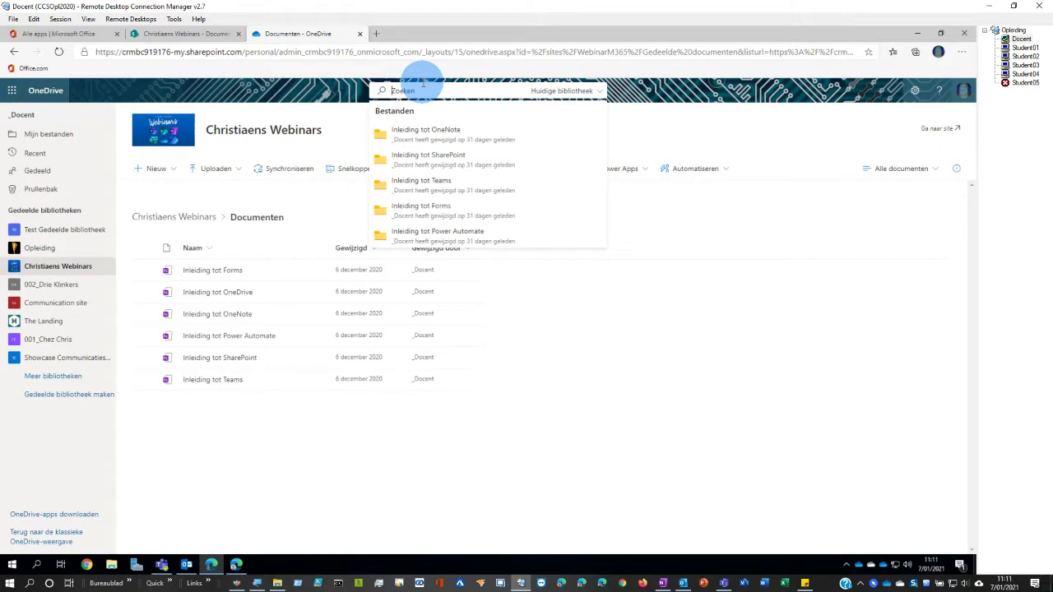
type("we make")
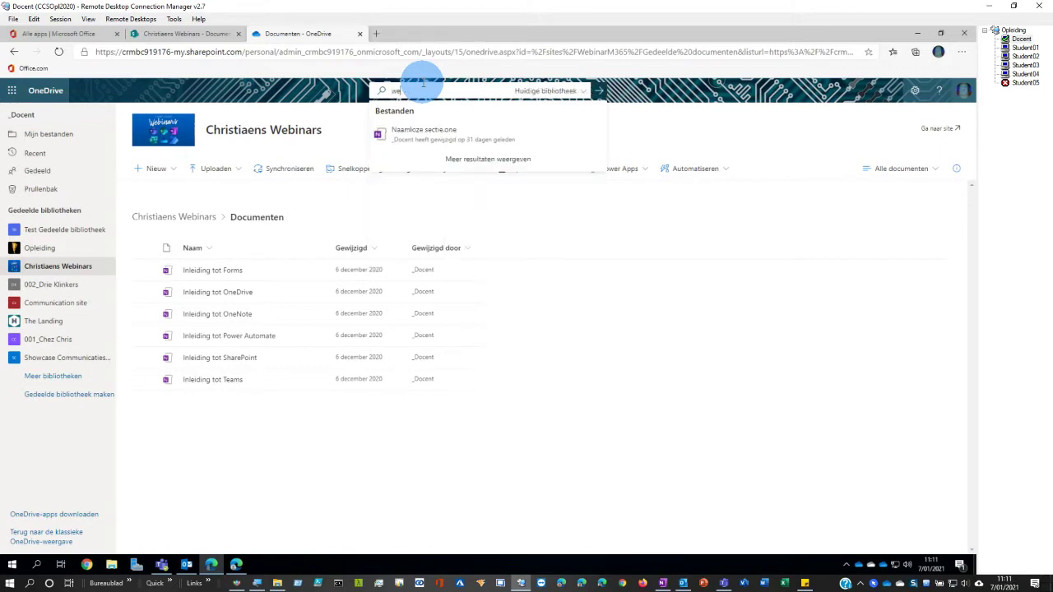
left_click(552, 92)
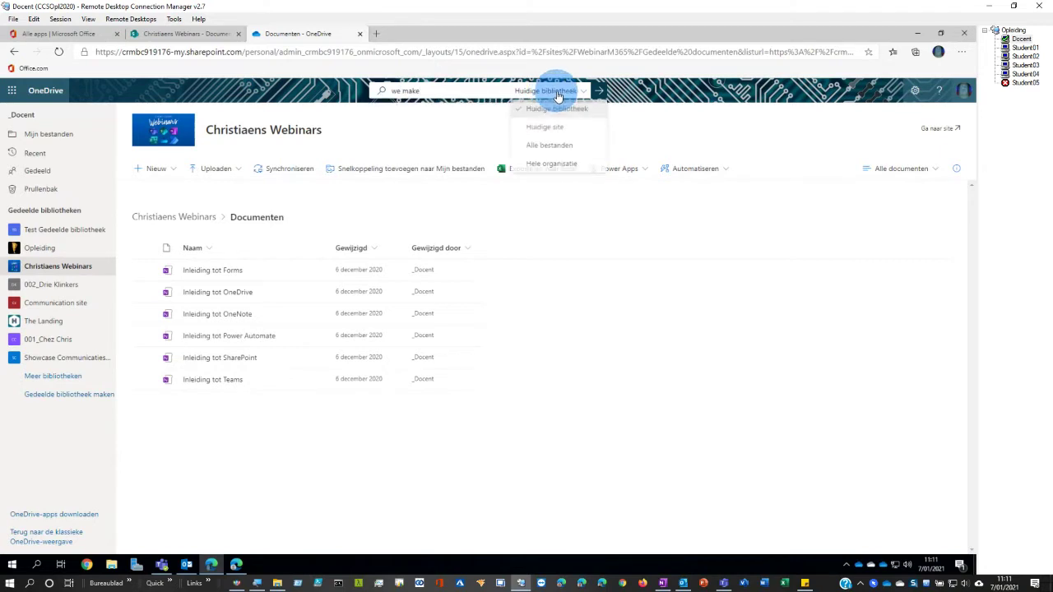
left_click(550, 146)
left_click(466, 113)
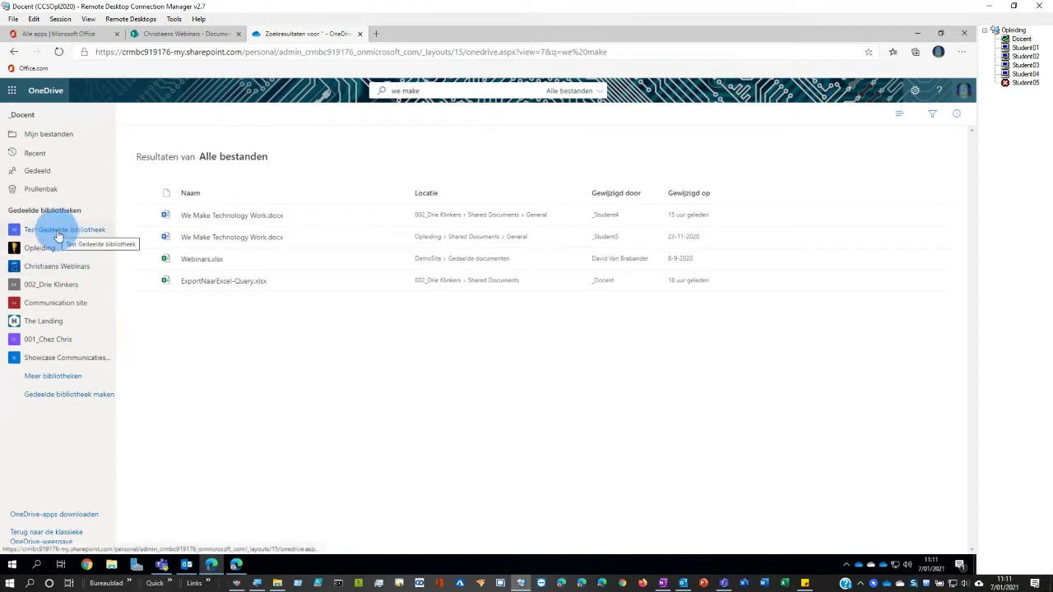
- Open ExportNaarExcel-Query.xlsx from 002_Drie Klinkers > Documenten in Excel for the web
left_click(45, 288)
left_click(176, 283)
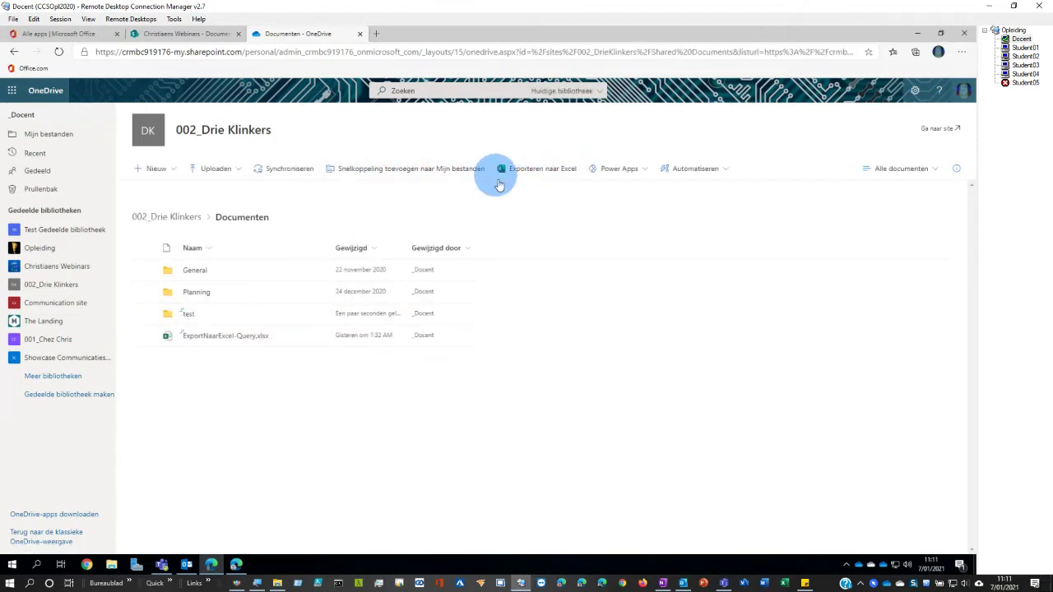
left_click(201, 339)
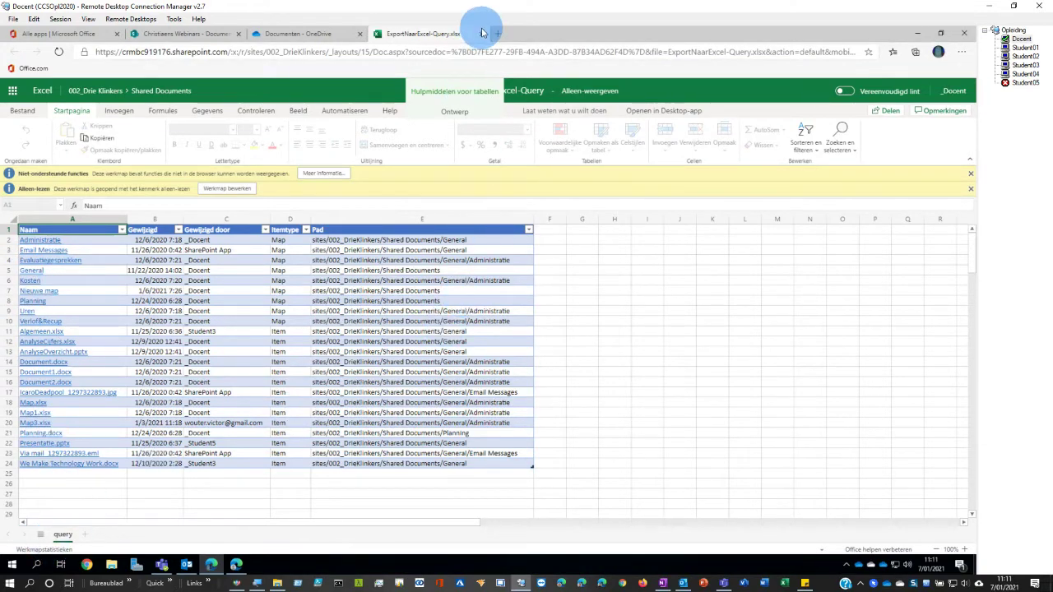
- Close the ExportNaarExcel-Query.xlsx tab to get back to the Documenten library list
left_click(481, 34)
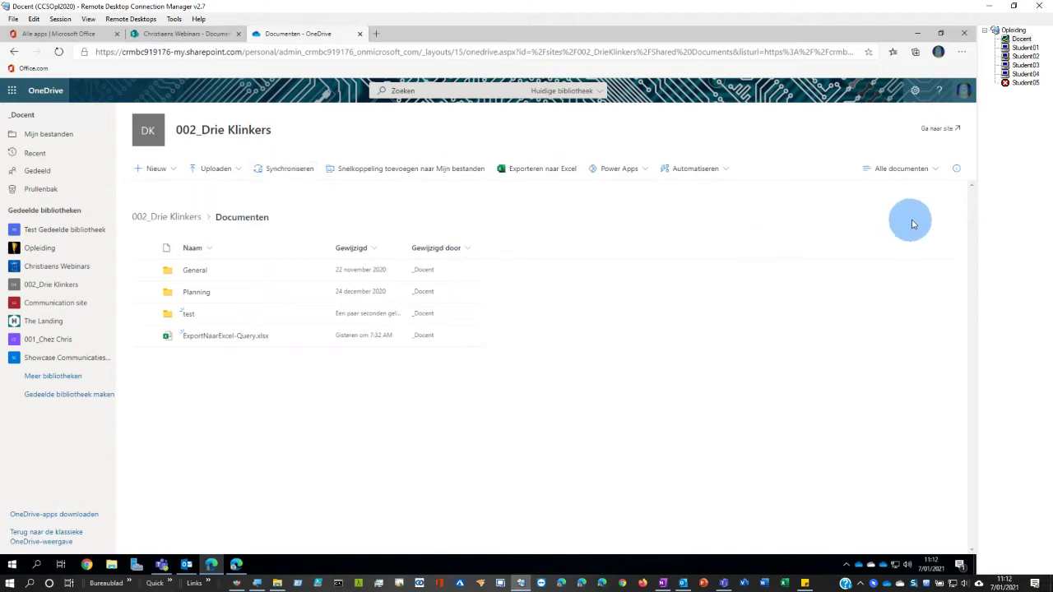
- In the Student02 session, minimize Teams and Edge, view Quick access, then restore Office 365
left_click(1024, 56)
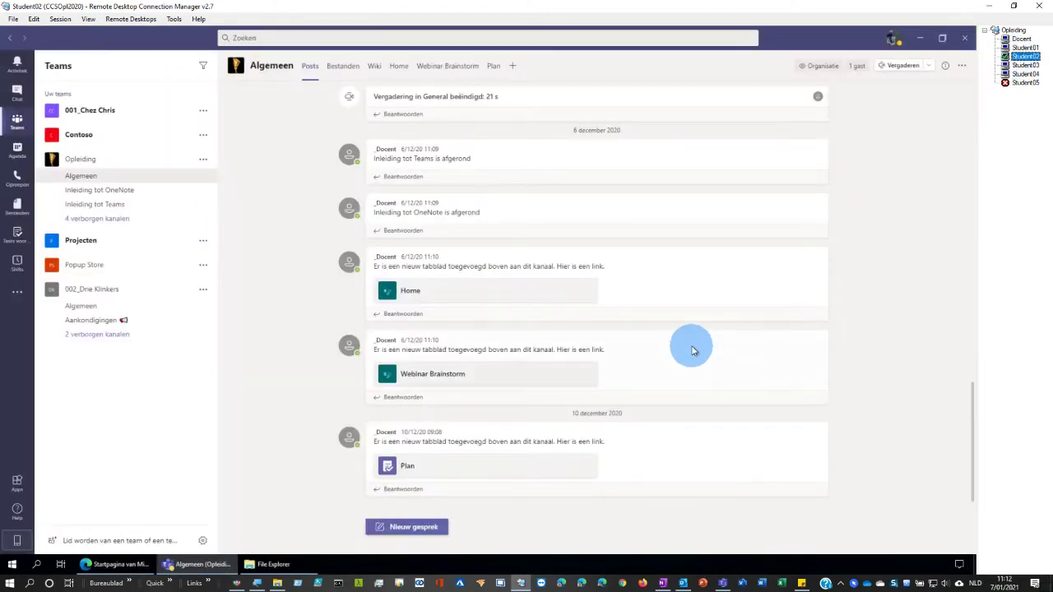
left_click(920, 43)
left_click(916, 40)
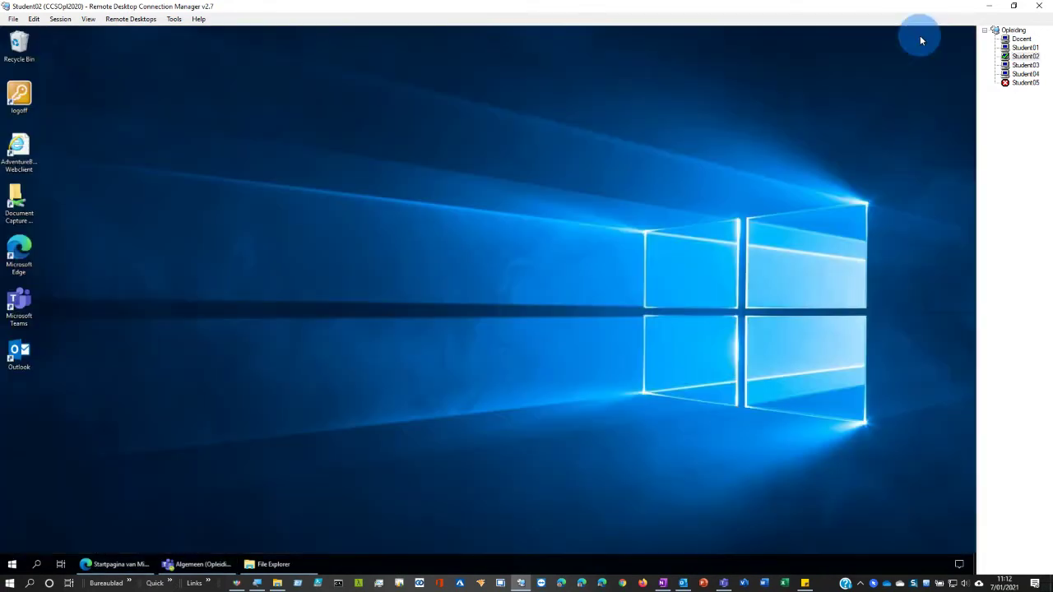
left_click(272, 564)
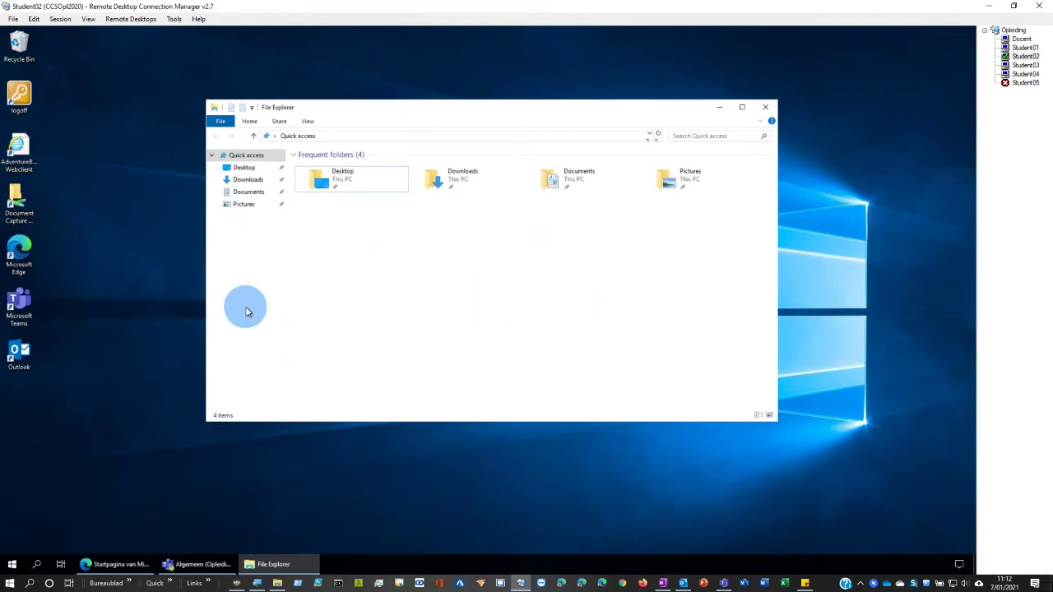
left_click(116, 565)
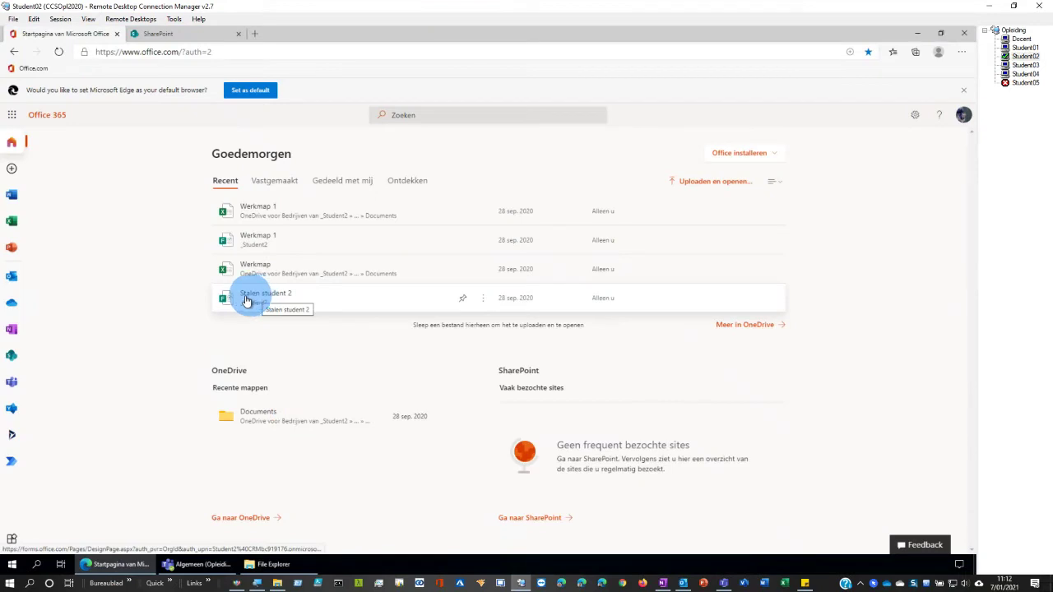
- Open the student's OneDrive My files and start syncing Werkmap 1.xlsx and Werkmap.xlsx to this PC
left_click(17, 308)
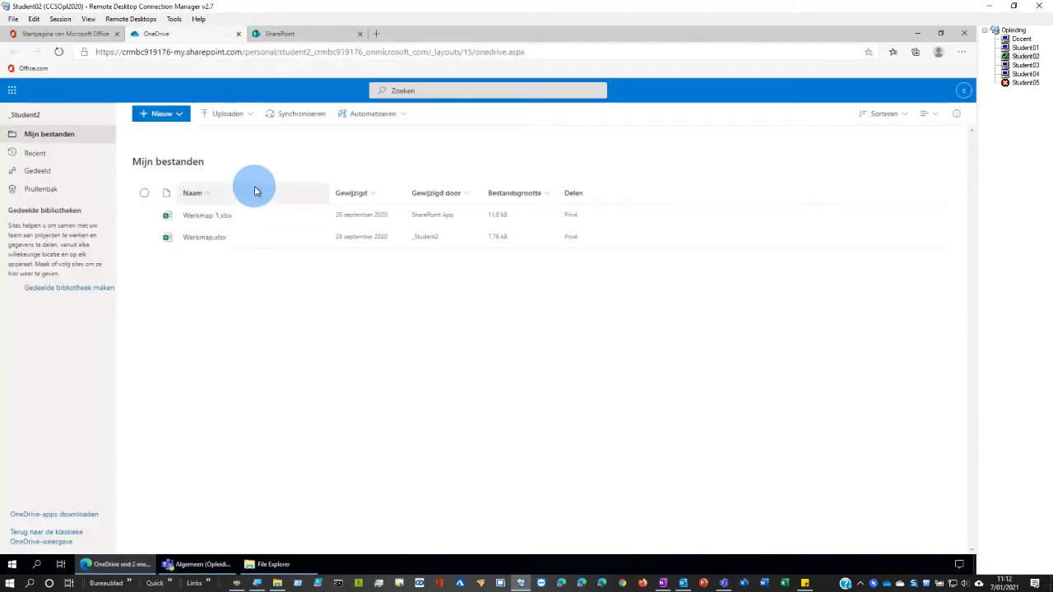
left_click(288, 117)
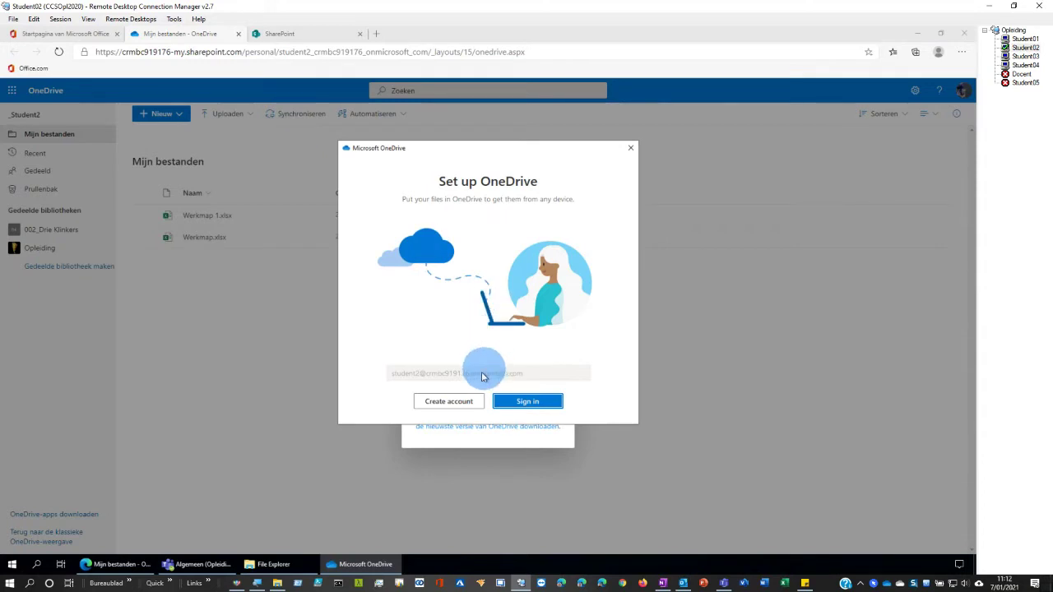
- Sign in to OneDrive setup and set the OneDrive folder location to Documents
left_click(509, 403)
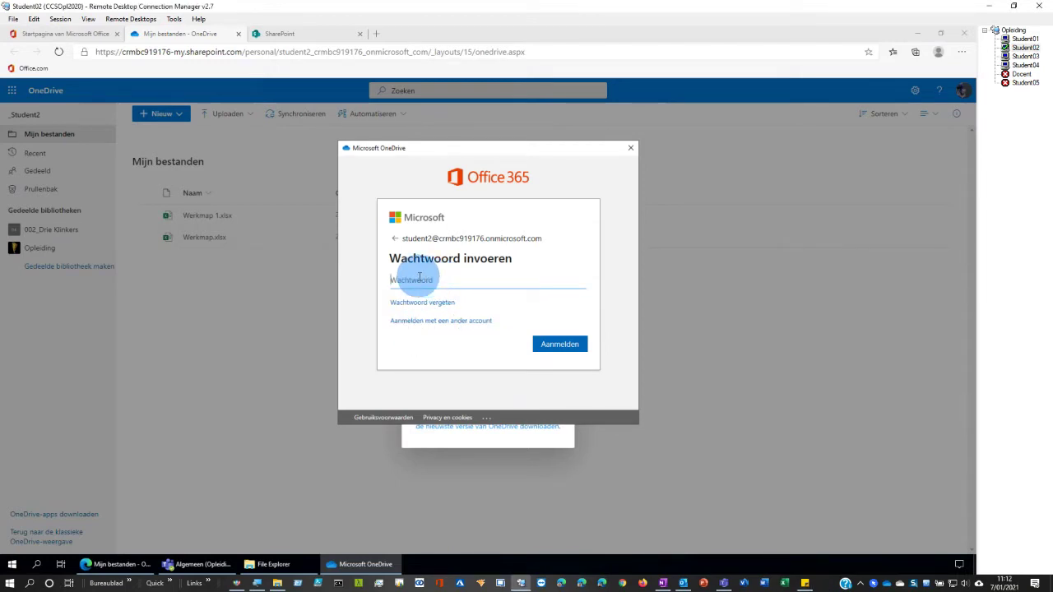
left_click(564, 344)
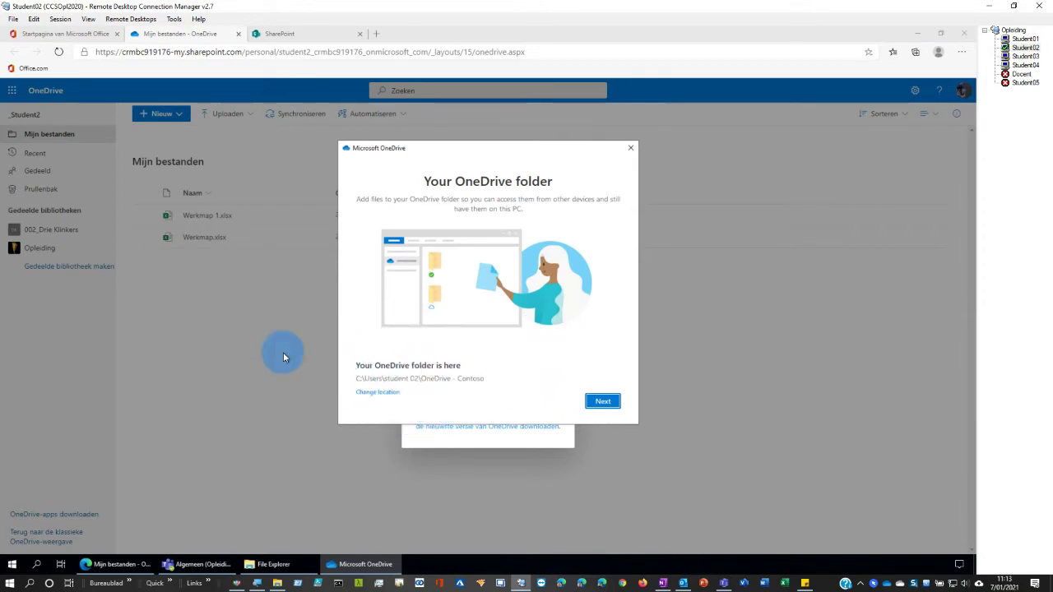
left_click(386, 392)
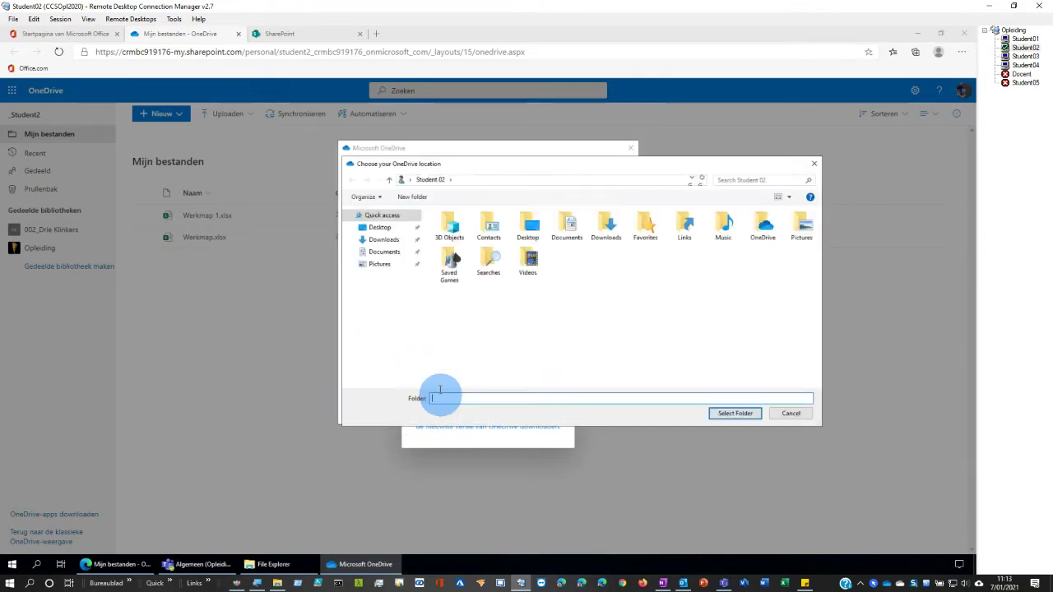
left_click(383, 252)
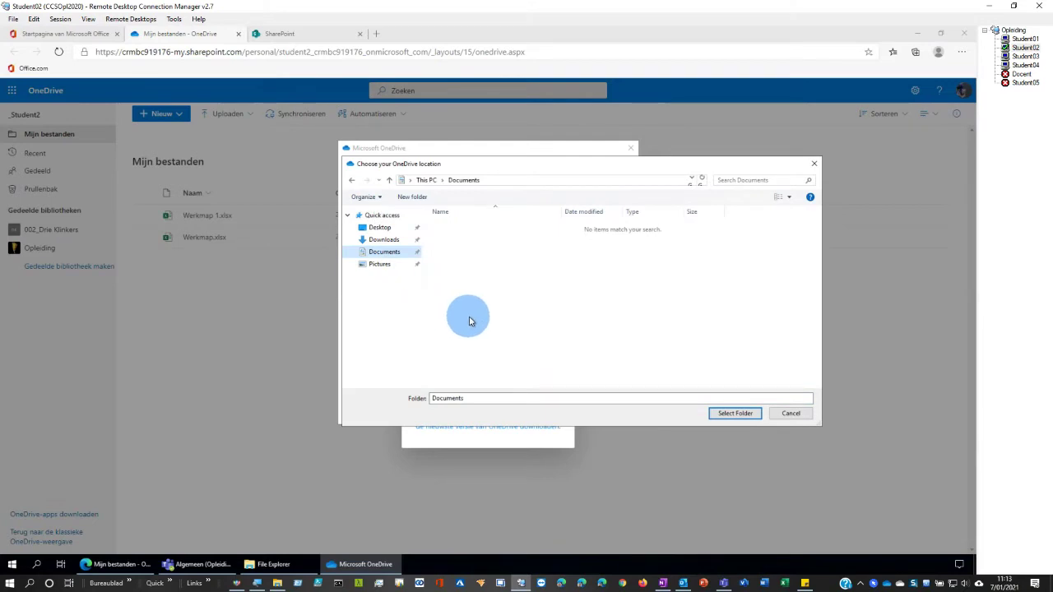
right_click(484, 281)
mouse_move(506, 380)
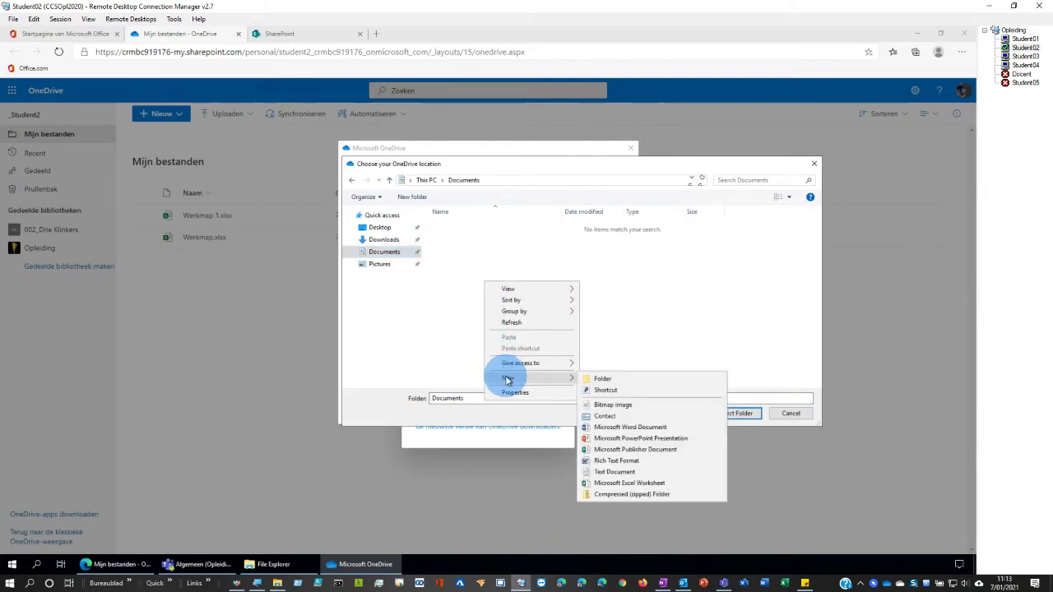
left_click(633, 329)
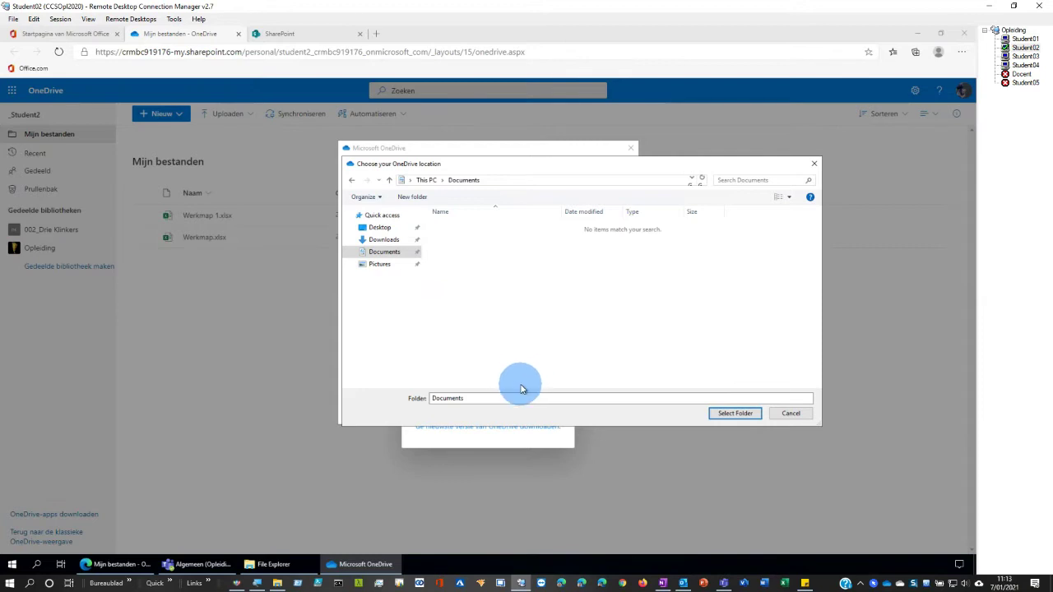
left_click(728, 414)
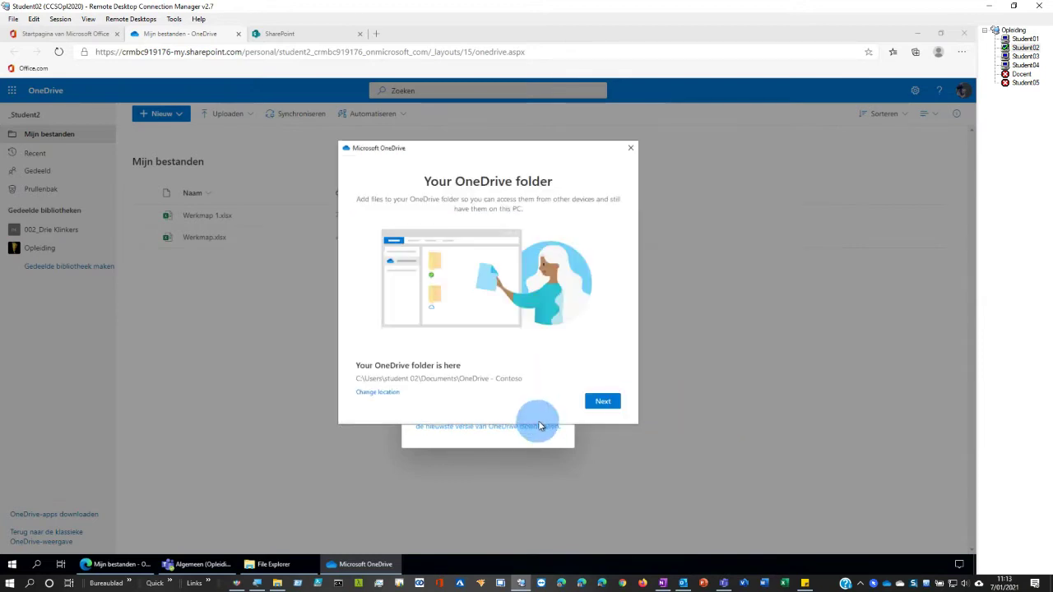
- Continue through the remaining setup pages and open the synced OneDrive - Contoso folder
left_click(600, 401)
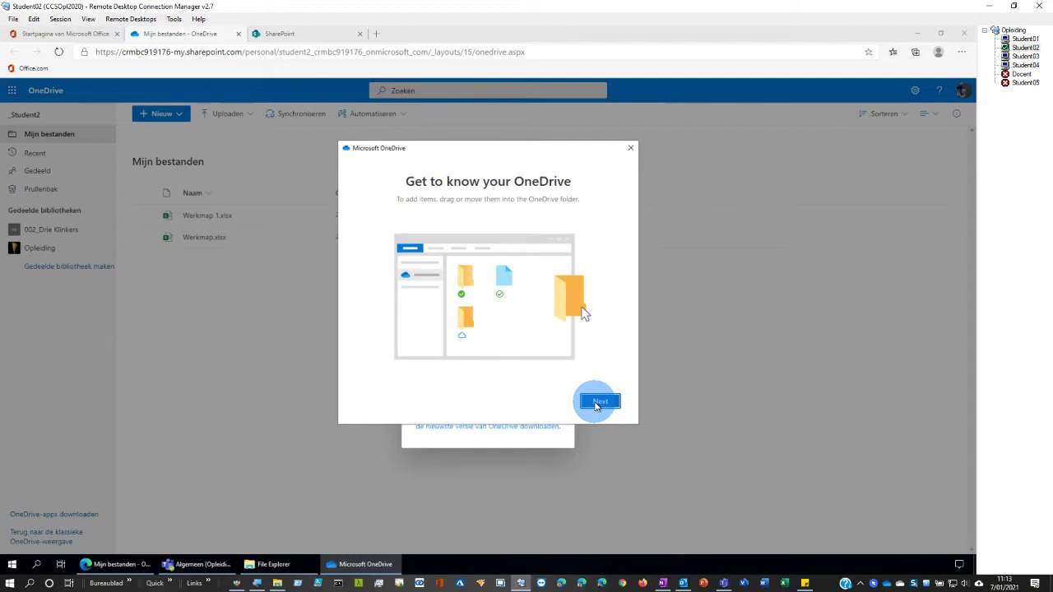
left_click(597, 403)
left_click(597, 402)
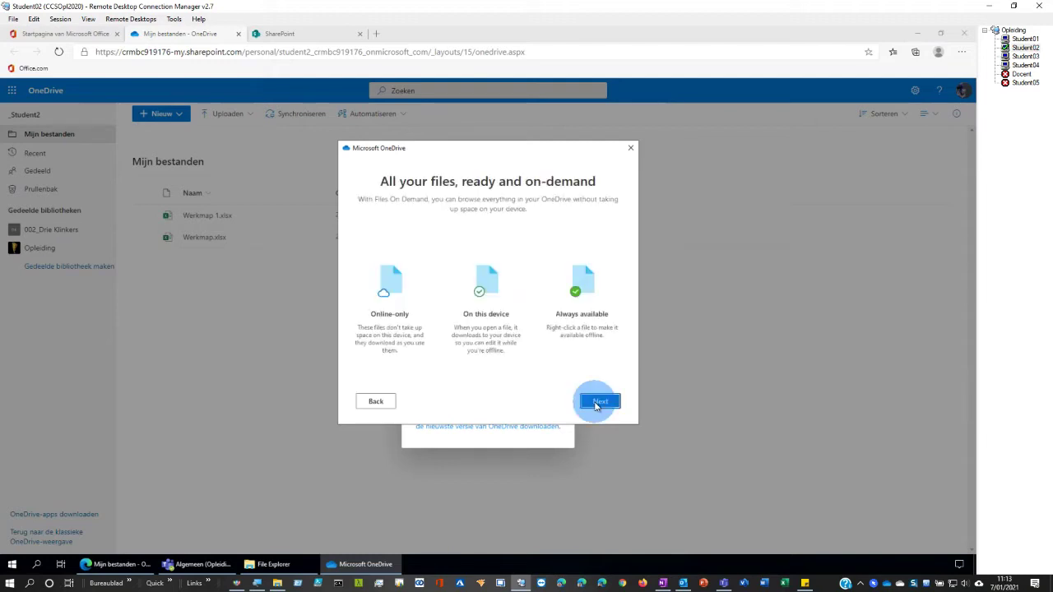
left_click(596, 402)
left_click(596, 403)
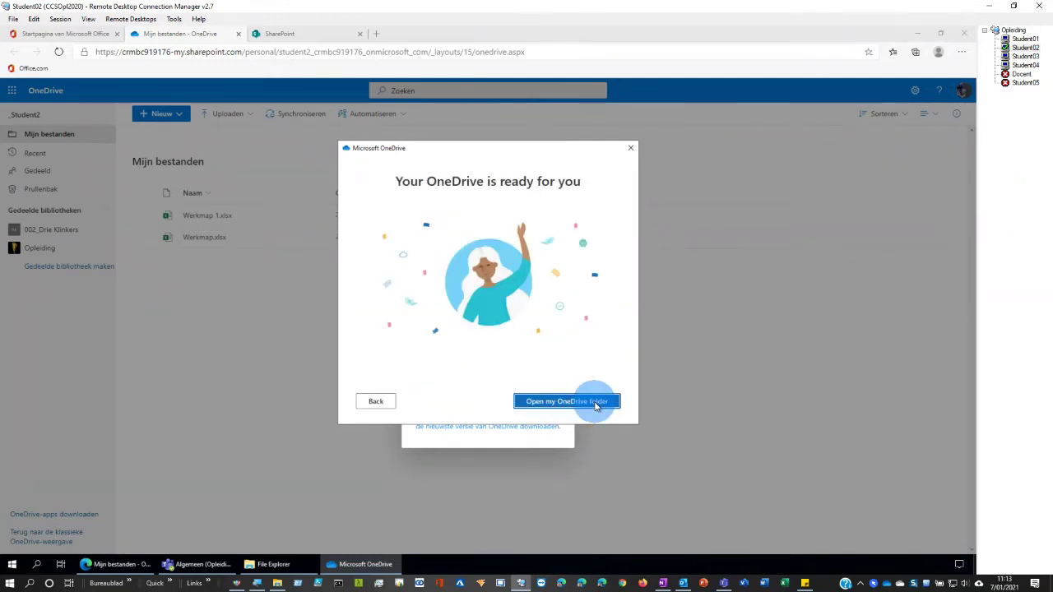
left_click(596, 403)
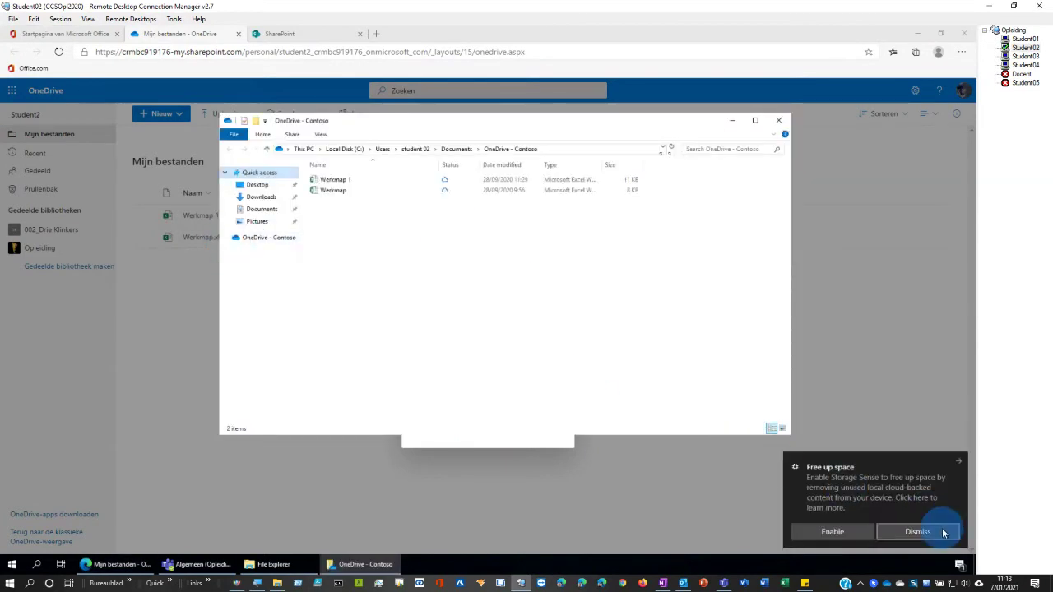
- Dismiss the Free up space notice, view OneDrive - Contoso, then switch to the Docent session
left_click(917, 532)
left_click(261, 238)
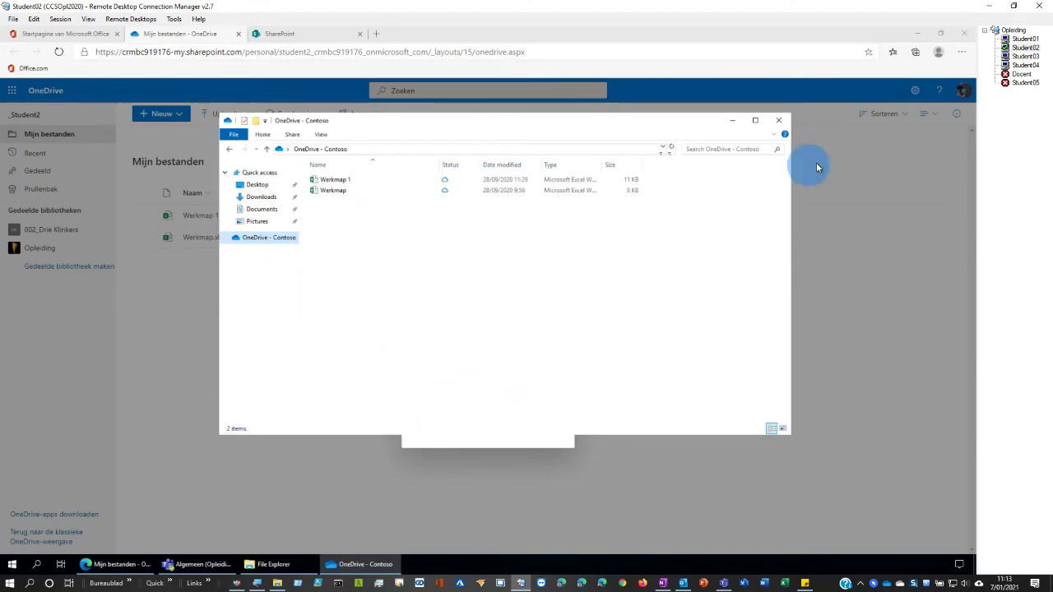
left_click(1020, 74)
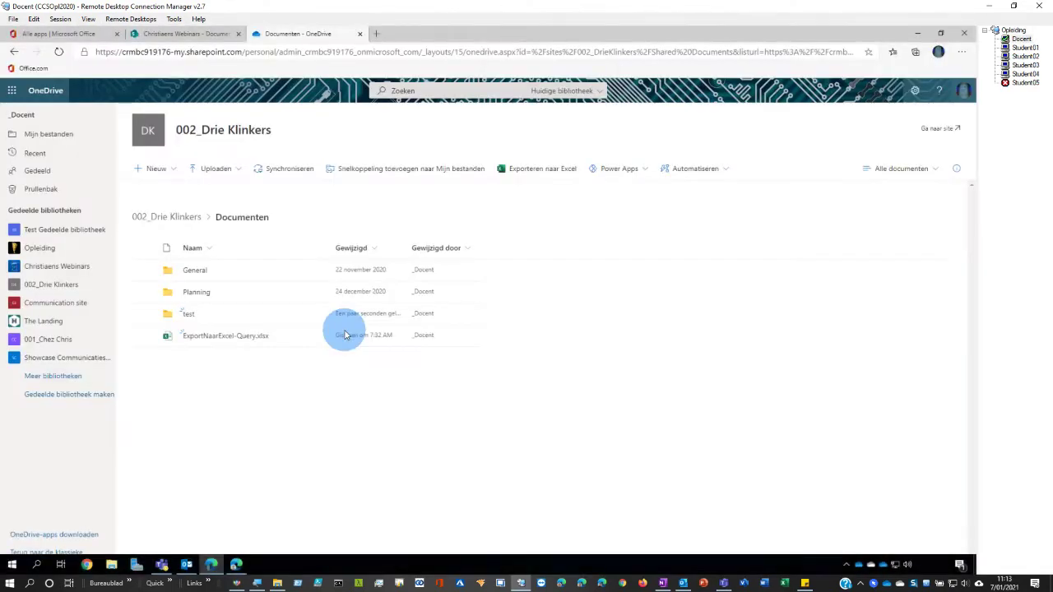
- Glance at Quick access, then return to the personal OneDrive in Edge and show account details
left_click(111, 564)
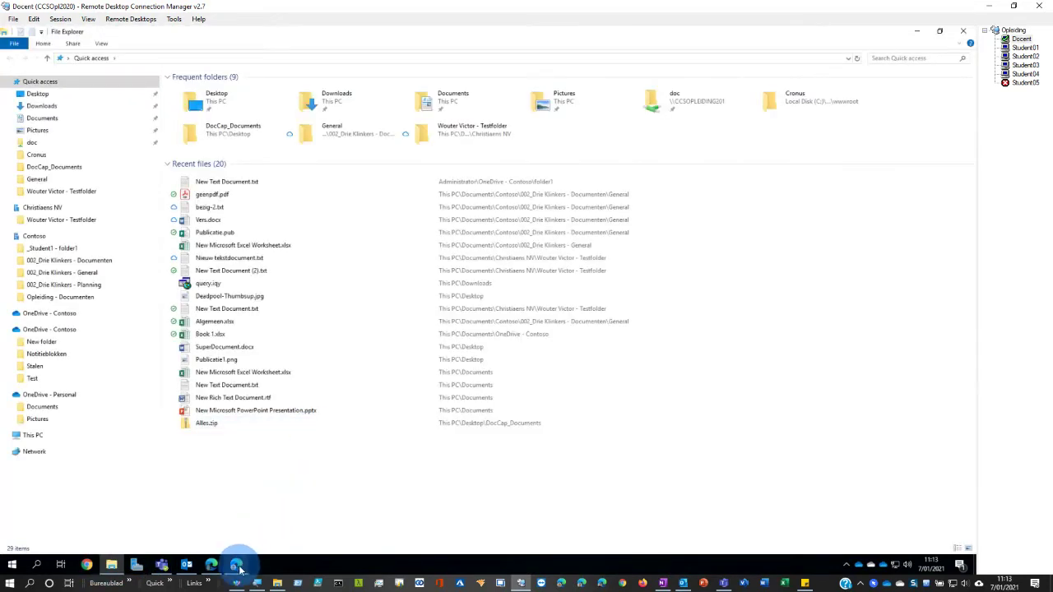
left_click(236, 566)
left_click(960, 94)
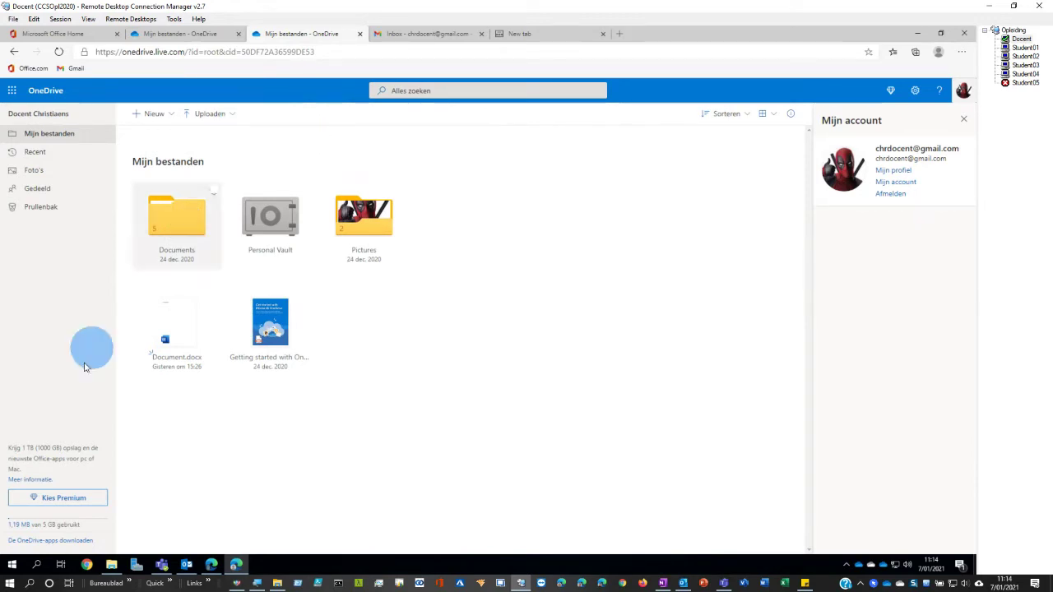
- Open the OneDrive apps download page in België - Nederlands and launch OneDrive setup
left_click(35, 543)
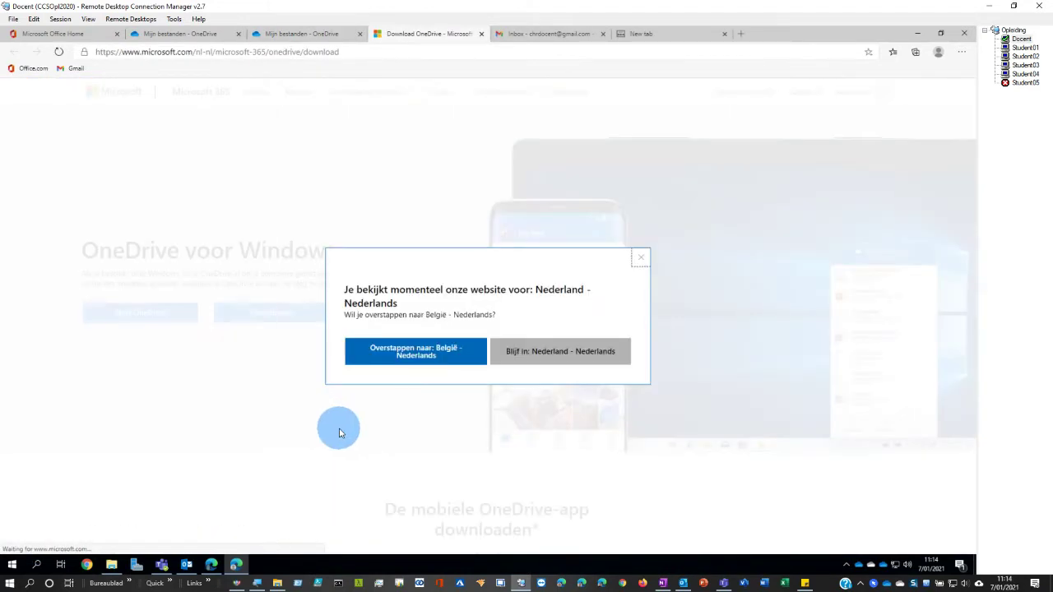
left_click(444, 349)
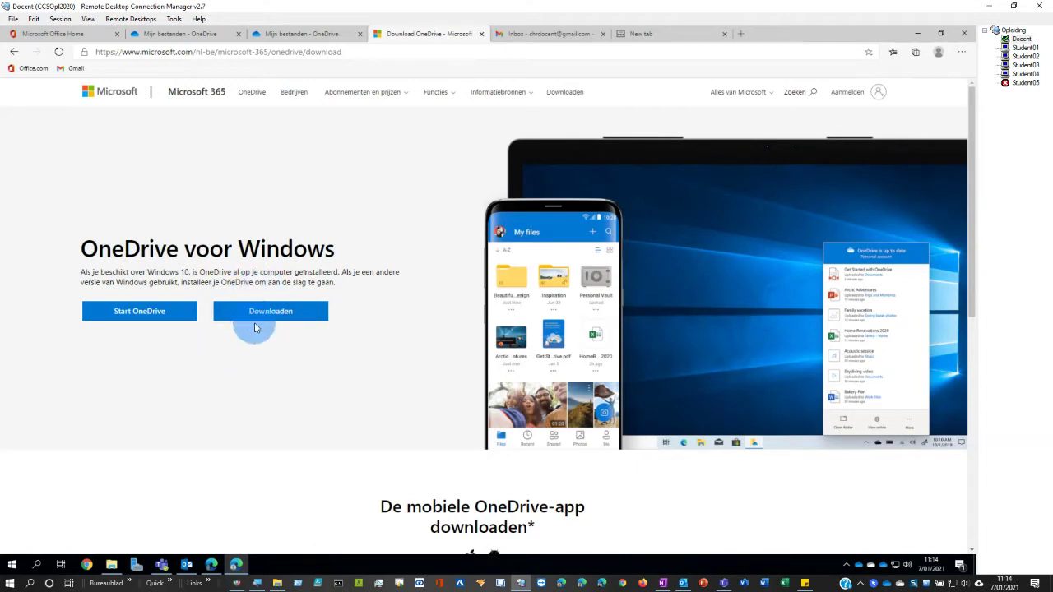
left_click(114, 319)
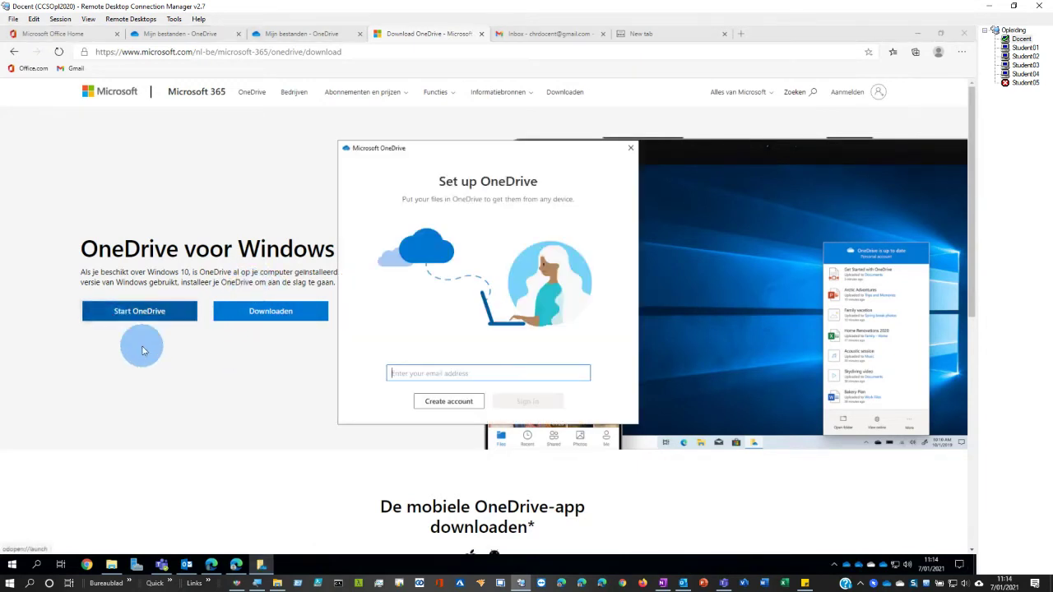
- Start entering an account e-mail, close the setup unused, and open File Explorer
left_click(434, 367)
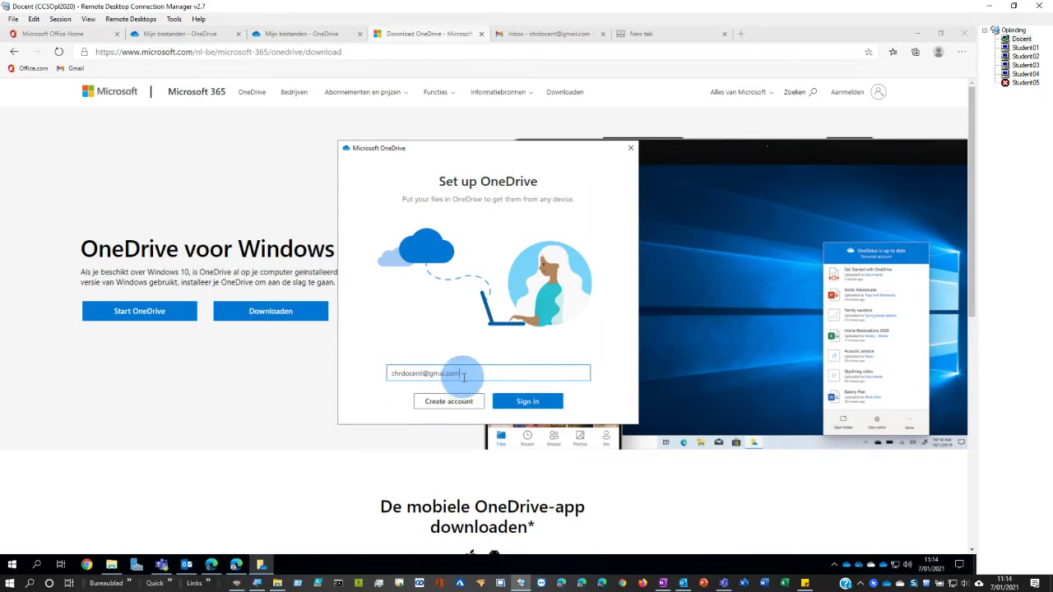
left_click(630, 152)
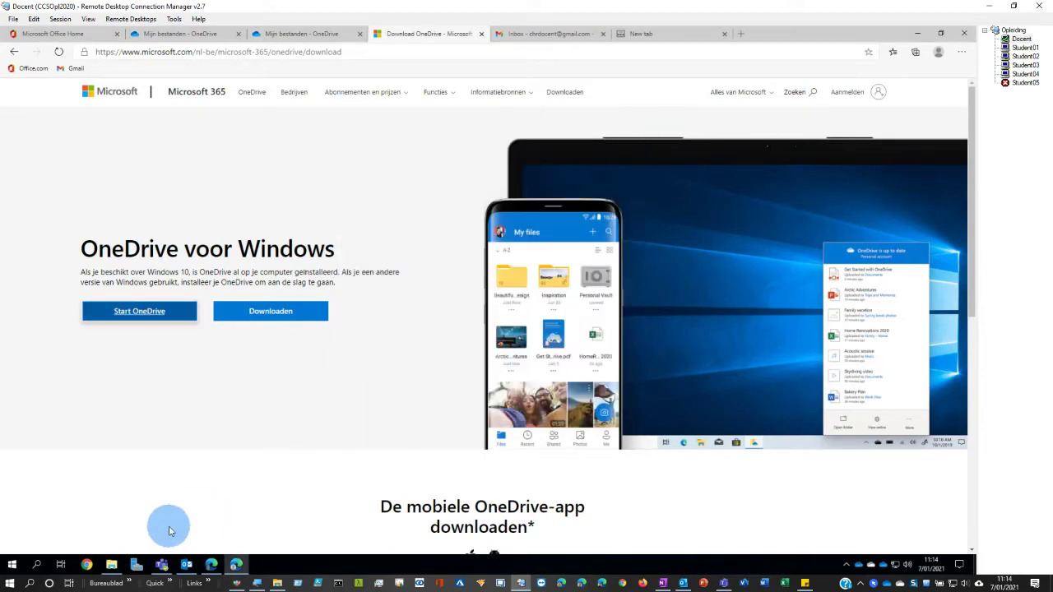
left_click(111, 564)
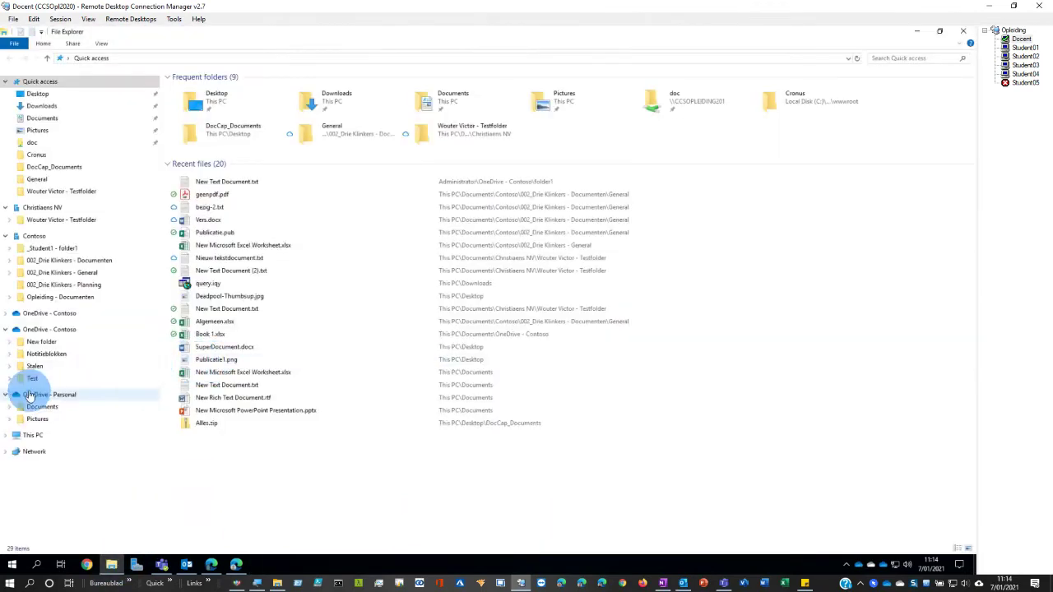
- Collapse the Contoso and Christiaans NV groups in the navigation pane, then switch to Student02
left_click(7, 236)
left_click(6, 208)
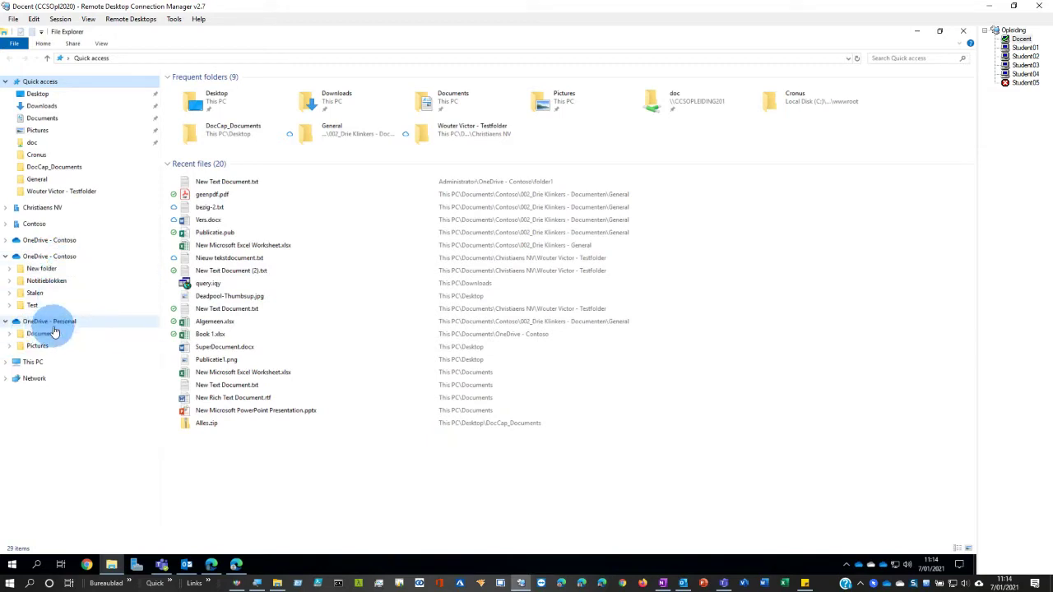
left_click(1024, 56)
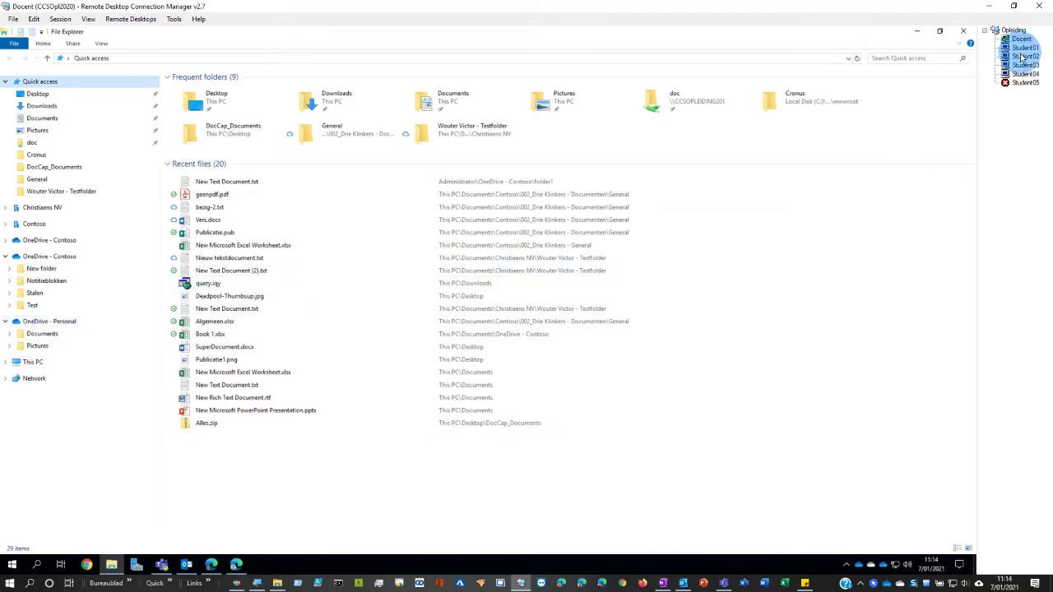
- Close File Explorer and the OneDrive sync examples dialog
left_click(786, 121)
left_click(327, 356)
left_click(557, 203)
left_click(256, 115)
- From the SharePoint start page, open the Opleiding site's Documenten library and start syncing it
left_click(282, 33)
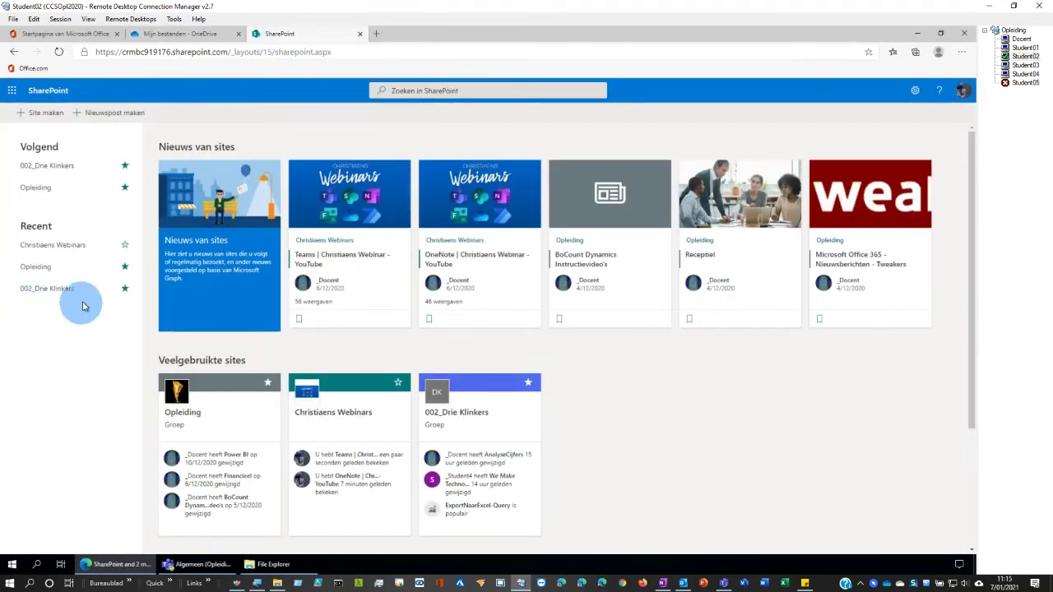
left_click(35, 266)
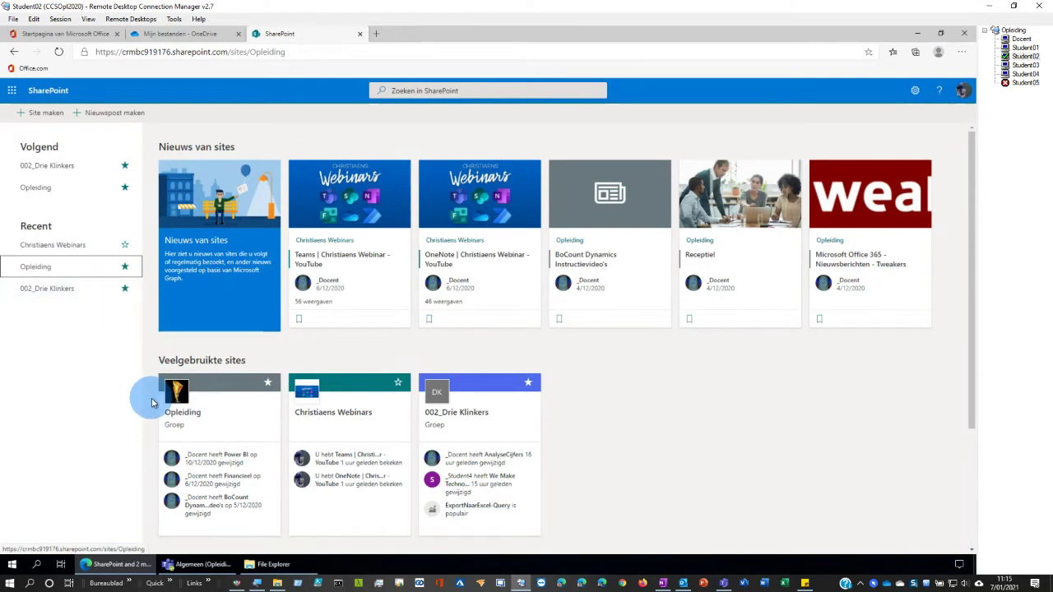
left_click(177, 427)
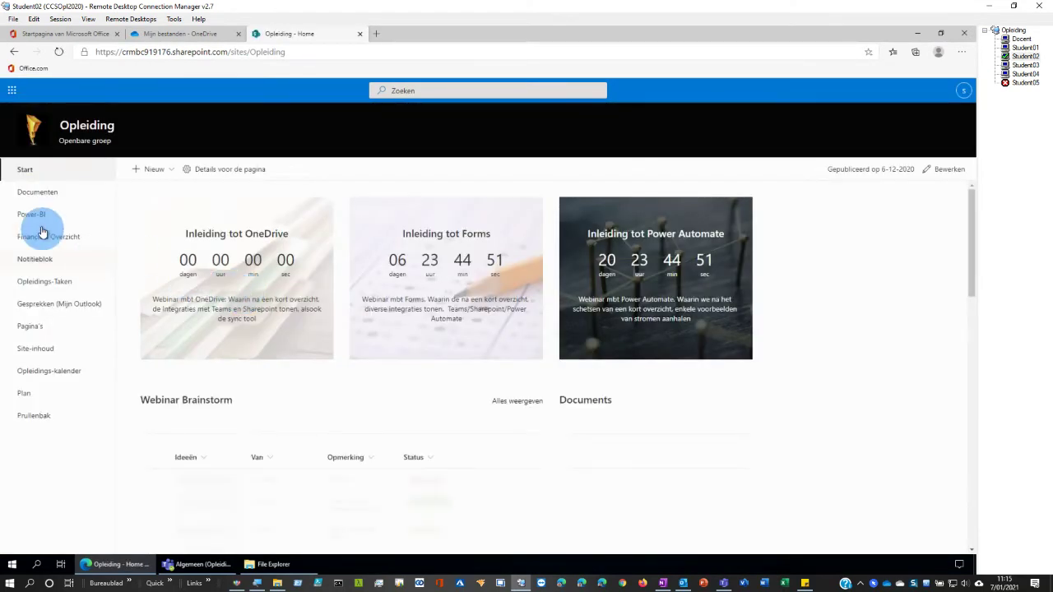
left_click(37, 193)
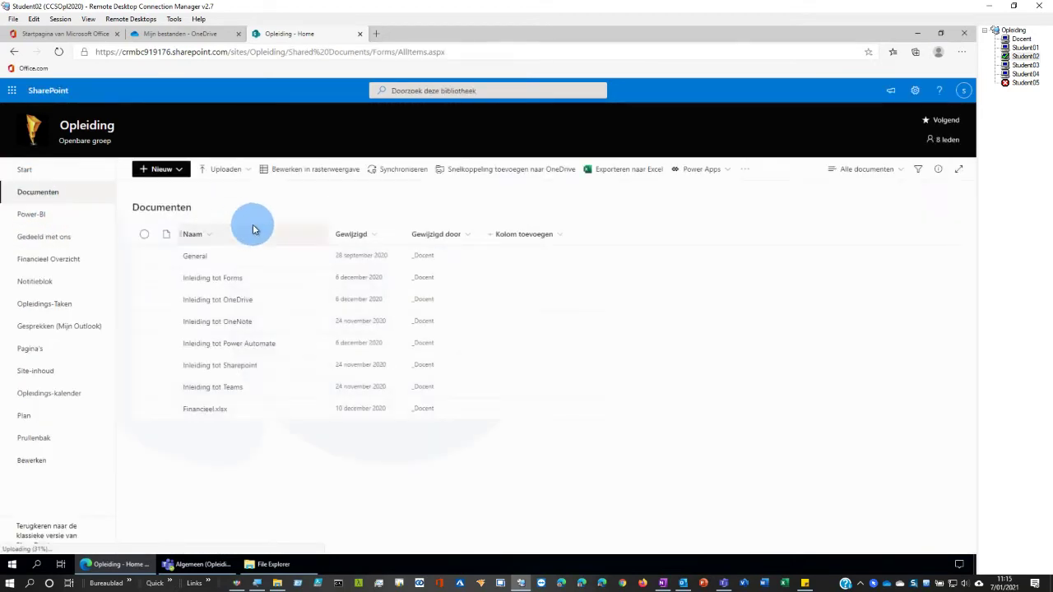
left_click(397, 174)
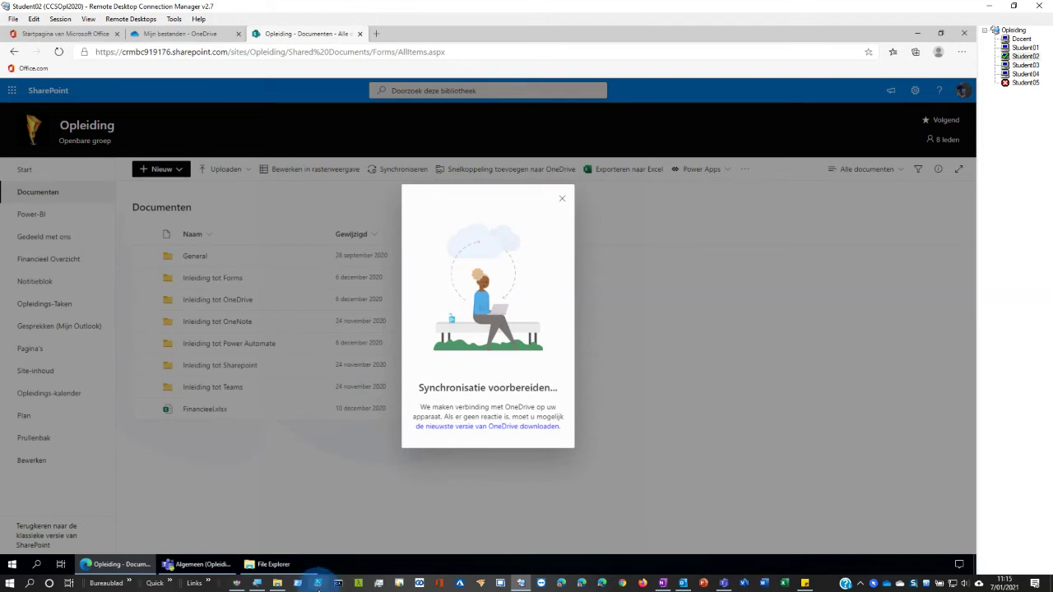
- Bring File Explorer forward and show Opleiding - Documenten under Contoso, briefly expanding its subfolders
mouse_move(261, 564)
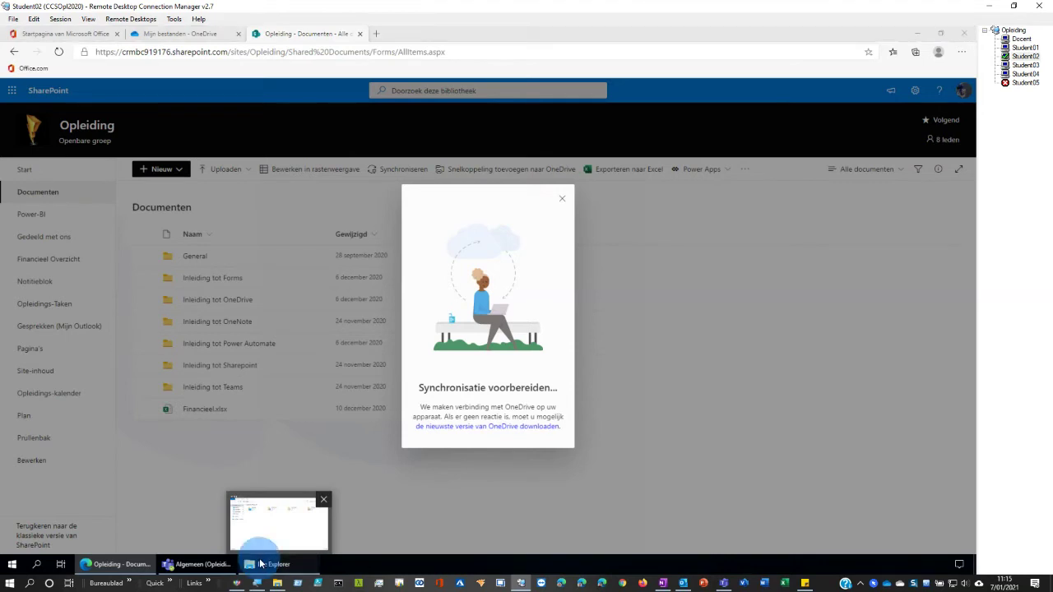
left_click(242, 510)
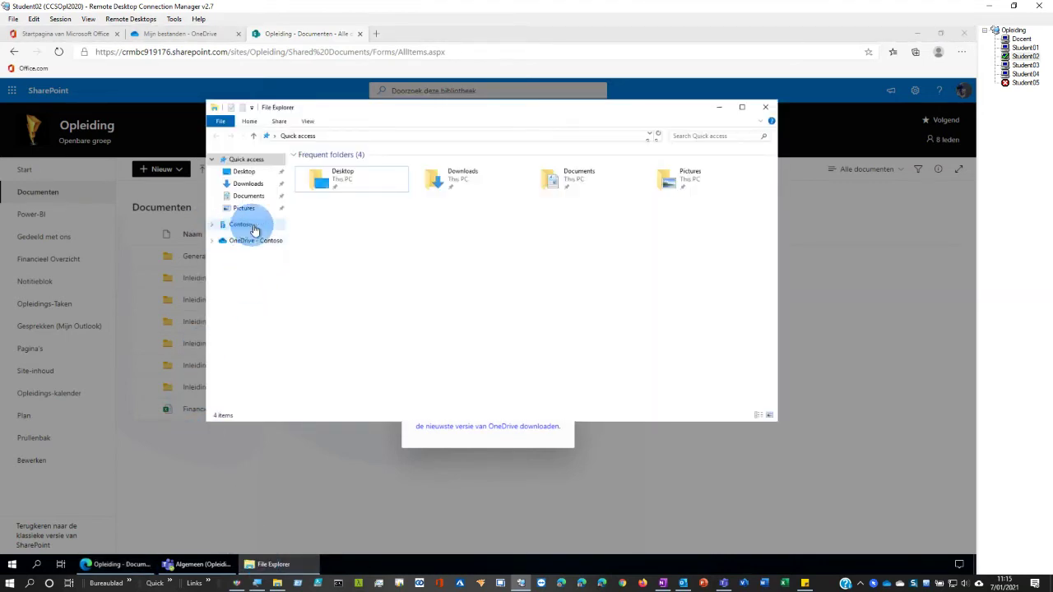
left_click(212, 225)
left_click(225, 239)
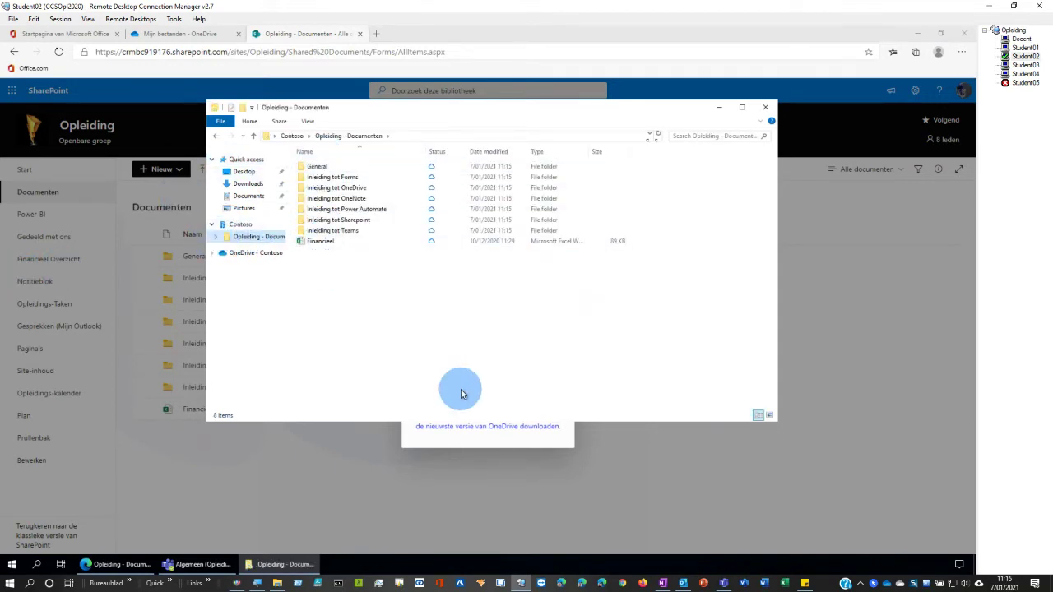
left_click(215, 237)
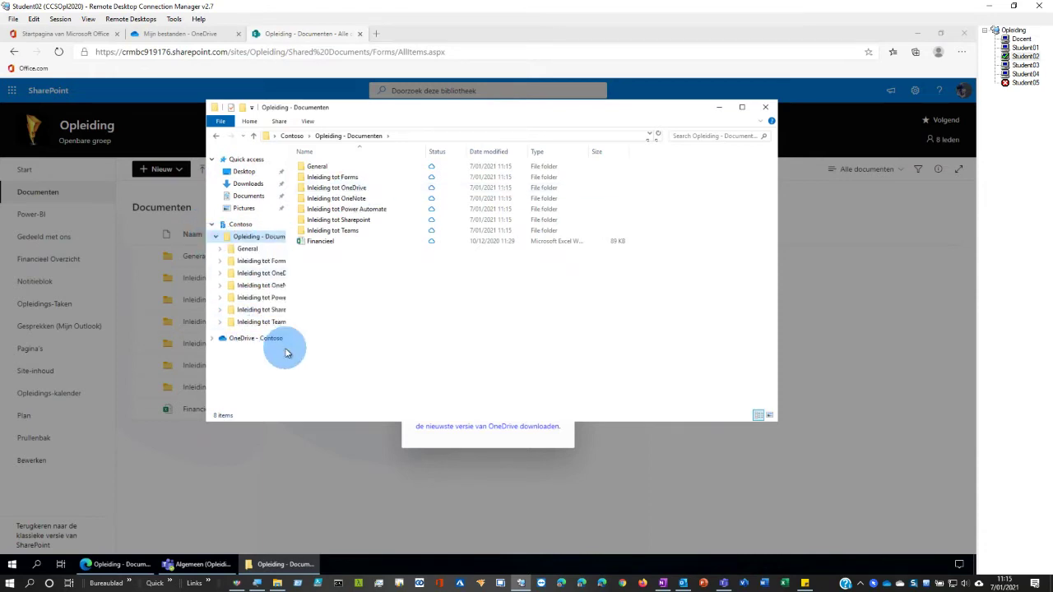
left_click(216, 240)
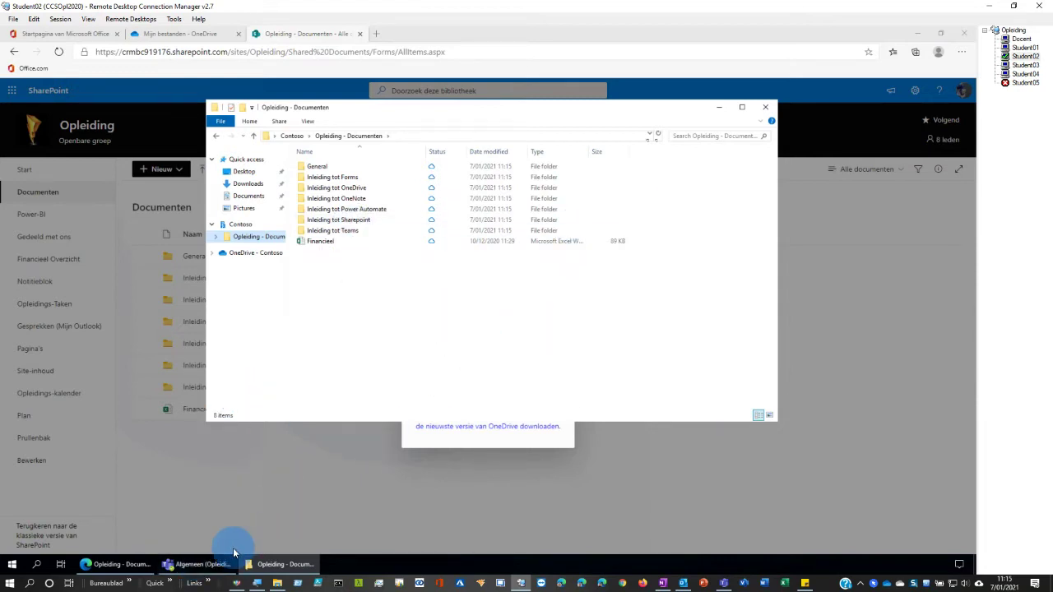
- Show the Algemeen channel's files in Teams with the Opleiding - Documenten Explorer window below them
left_click(197, 564)
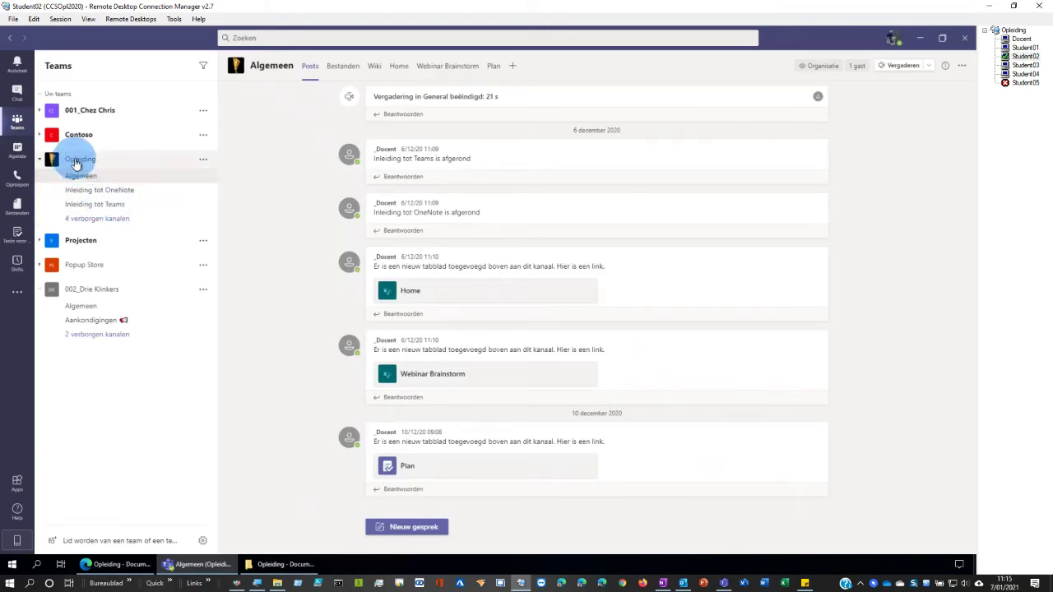
left_click(341, 69)
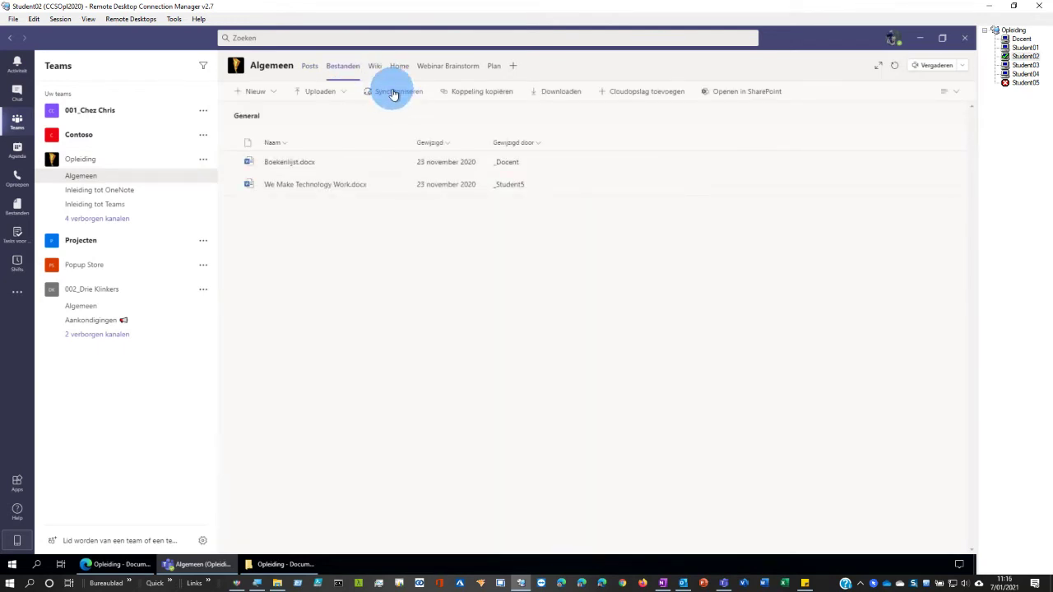
left_click(276, 565)
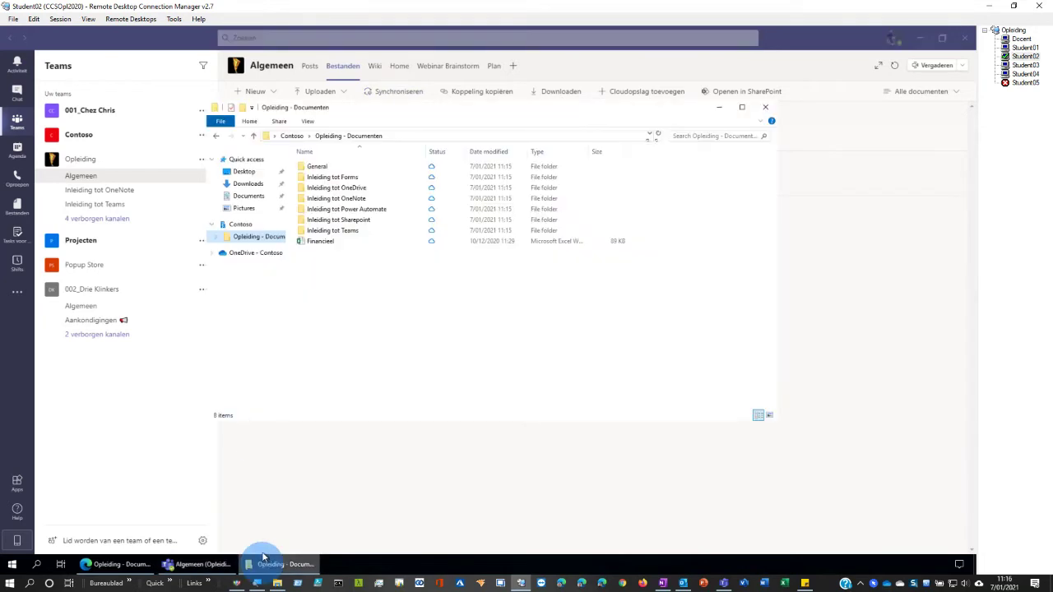
left_click(270, 239)
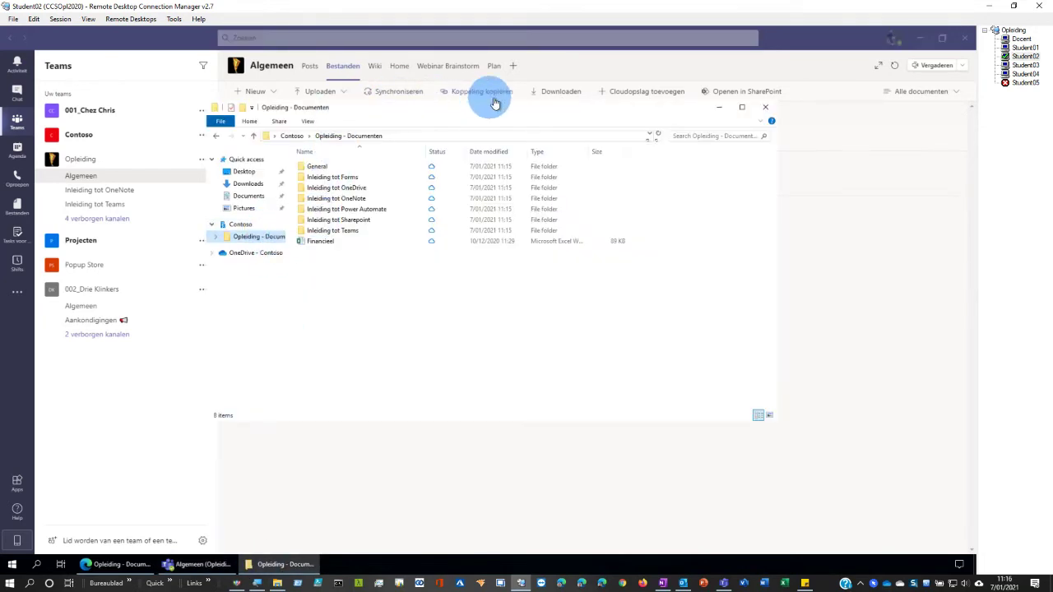
left_click_drag(490, 121, 540, 241)
left_click(450, 274)
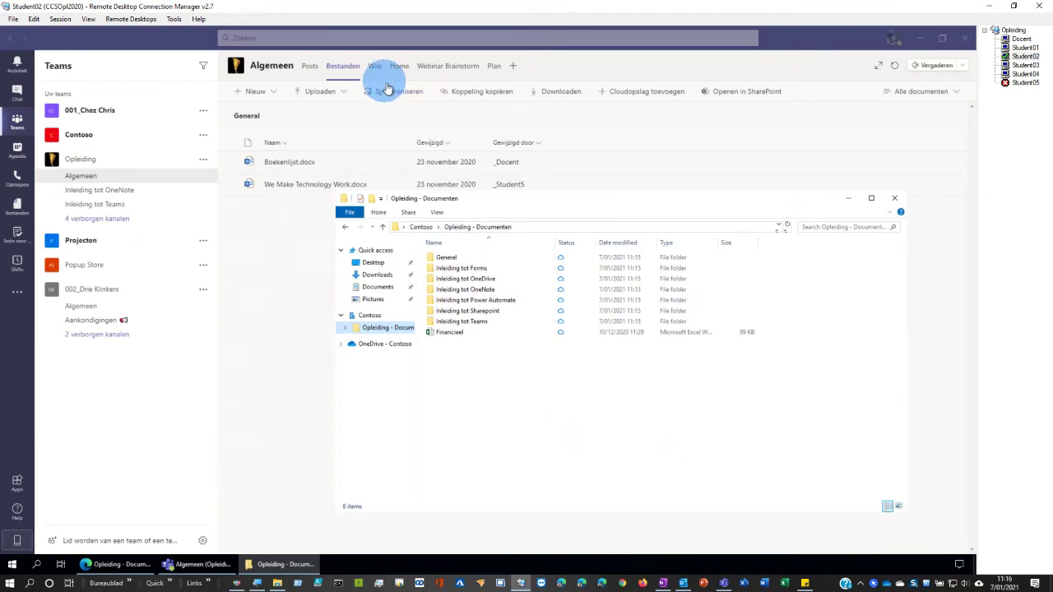
left_click(384, 329)
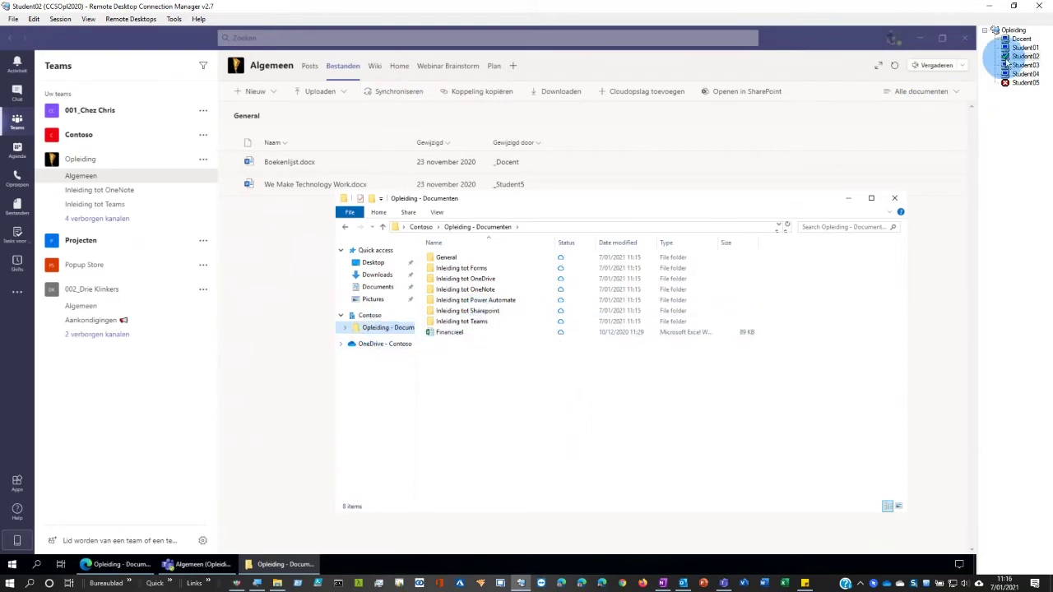
- Switch to the teacher's session and open General in 002_Drie Klinkers - Documenten under Contoso
left_click(1020, 38)
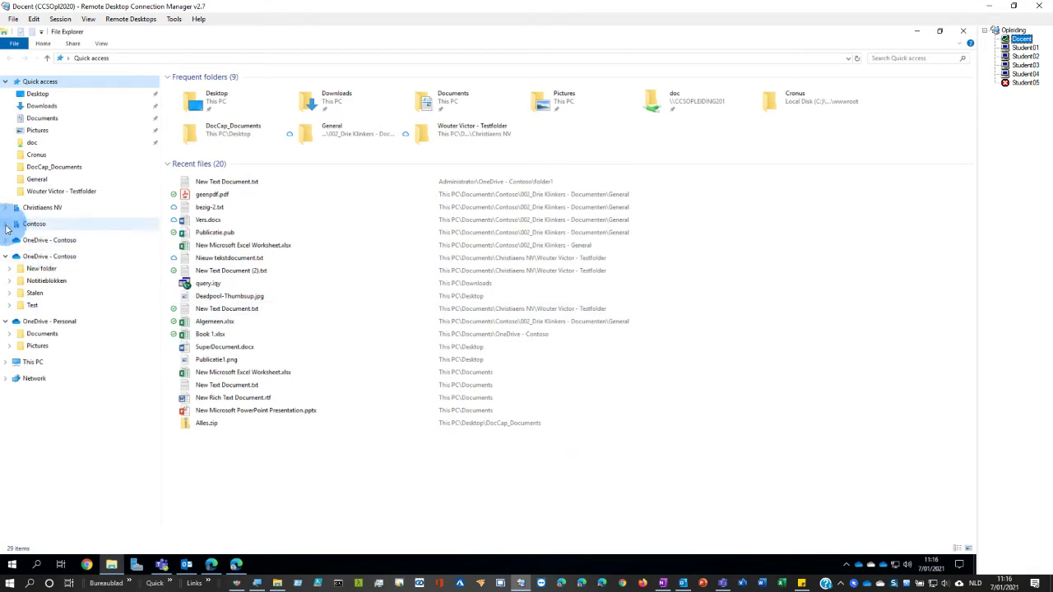
left_click(6, 226)
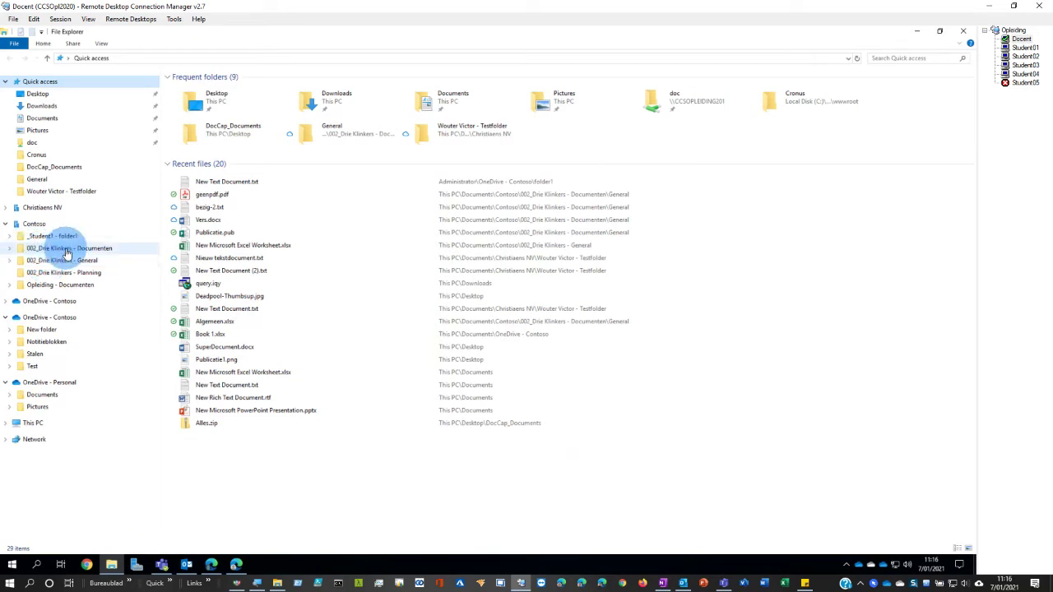
left_click(66, 261)
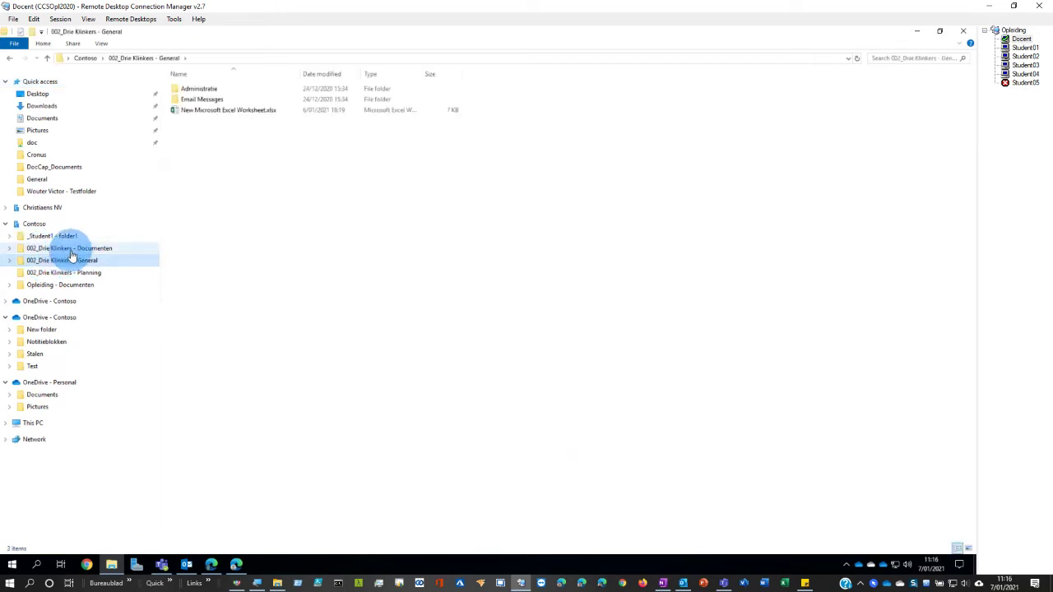
left_click(65, 272)
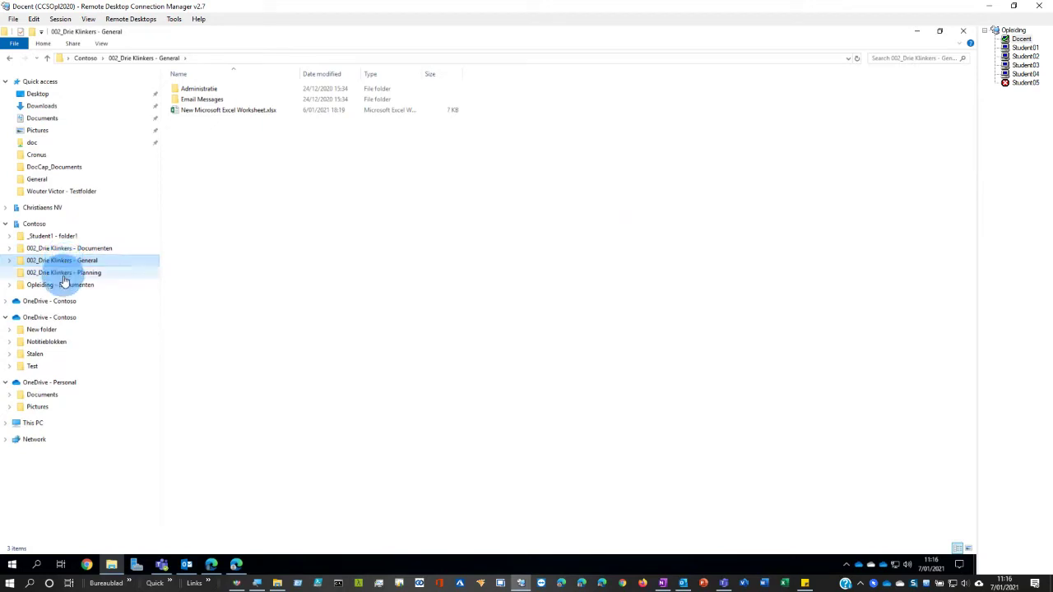
left_click(64, 261)
left_click(64, 247)
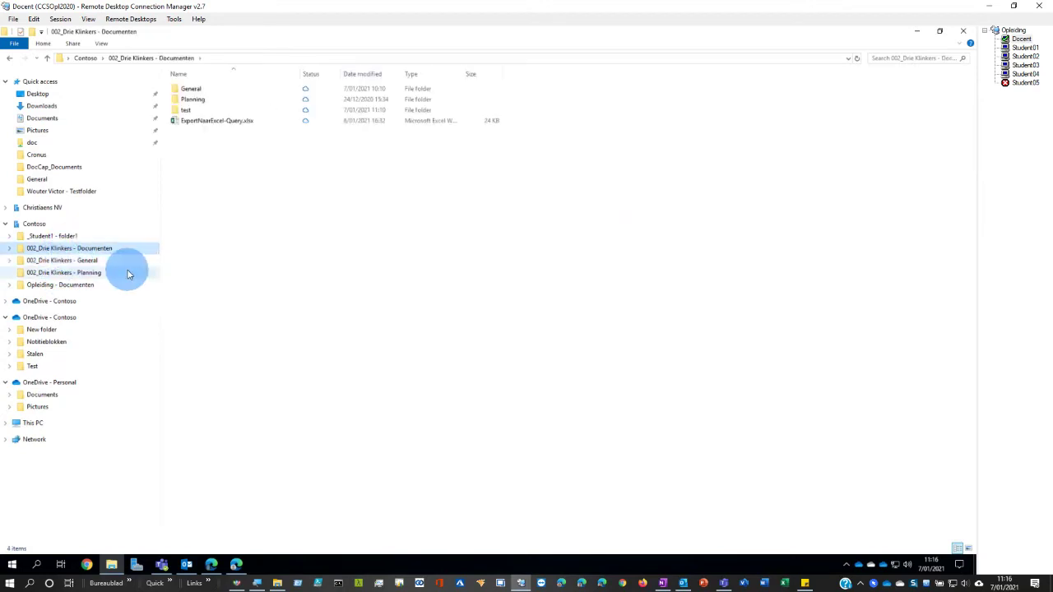
double_click(189, 89)
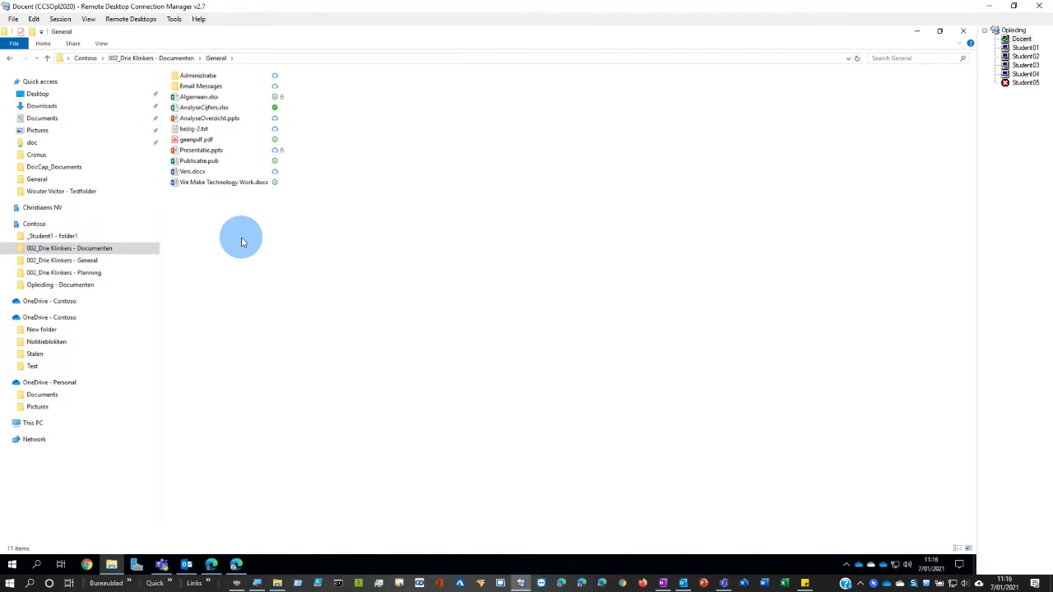
- Browse the 002_Drie Klinkers libraries again and reopen the Documenten library's General folder
left_click(33, 260)
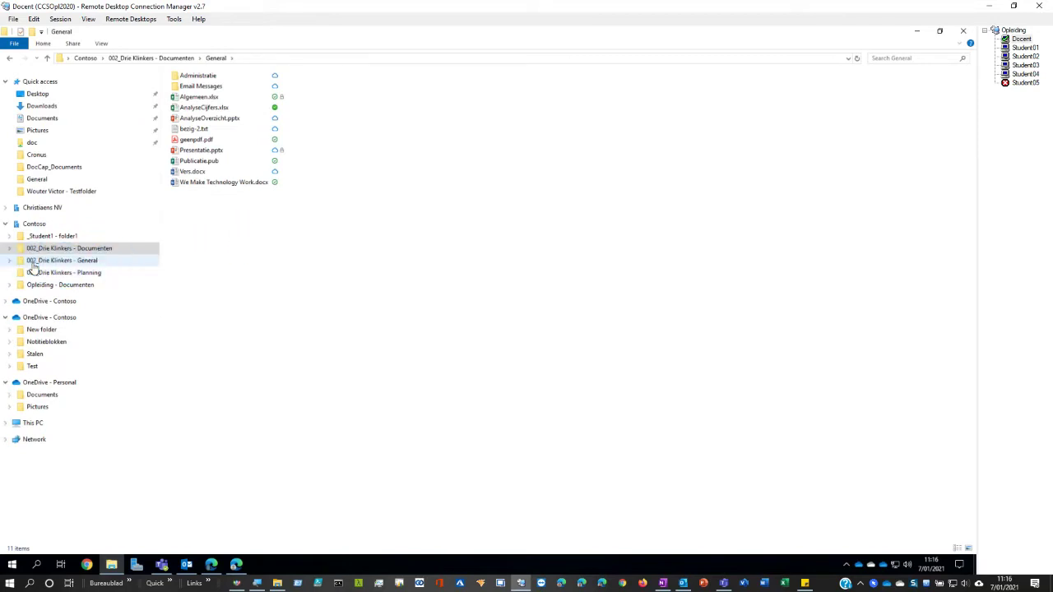
left_click(37, 272)
left_click(45, 260)
left_click(53, 248)
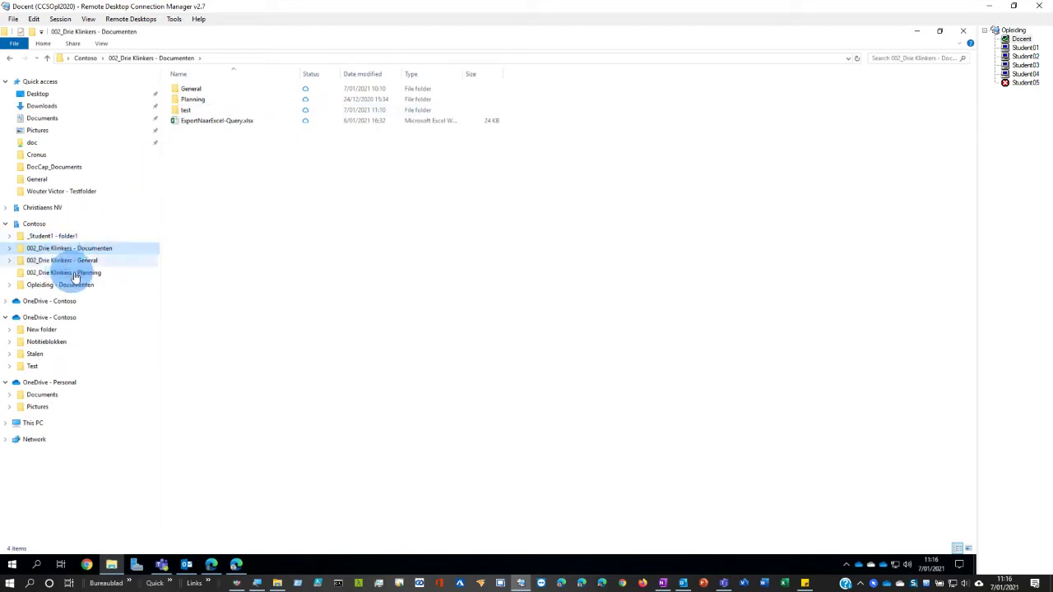
left_click(200, 90)
double_click(199, 90)
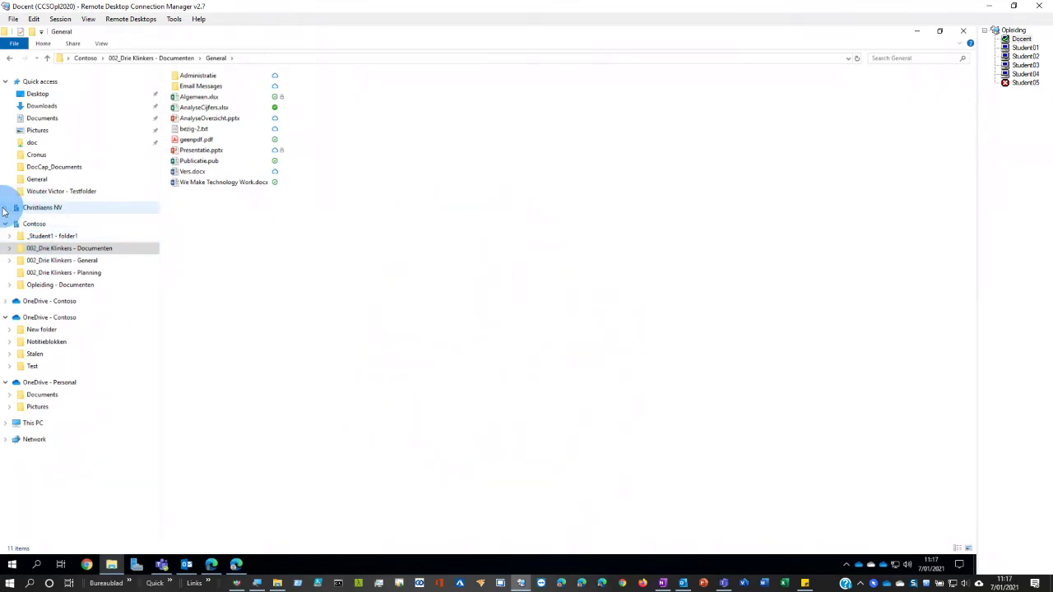
- Open Testfolder under Christiaens NV and add a New Rich Text Document.rtf with its default name
left_click(5, 209)
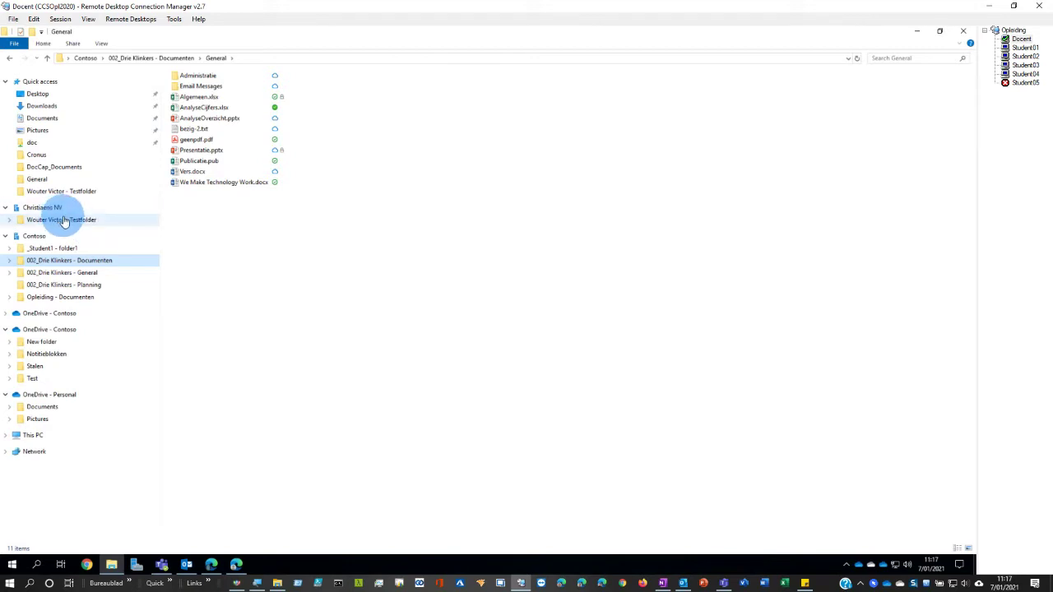
left_click(64, 220)
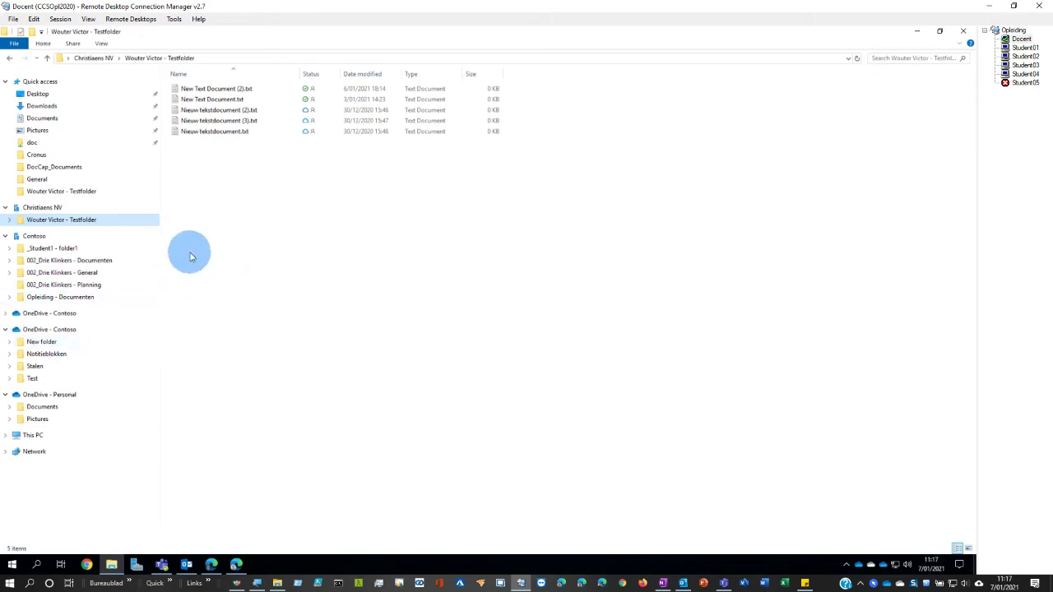
right_click(227, 208)
mouse_move(255, 389)
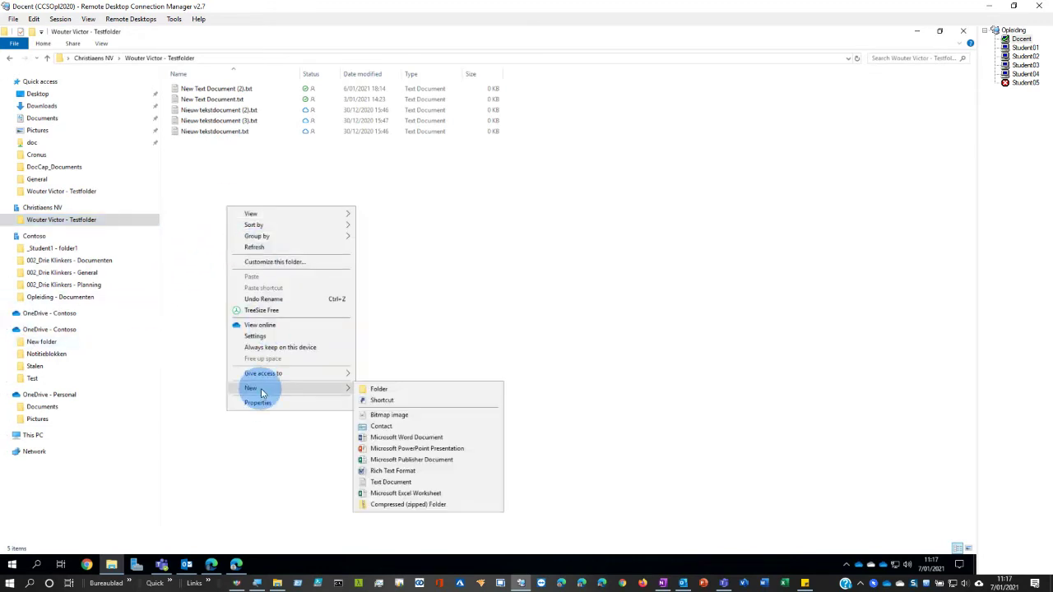
left_click(392, 471)
left_click(274, 240)
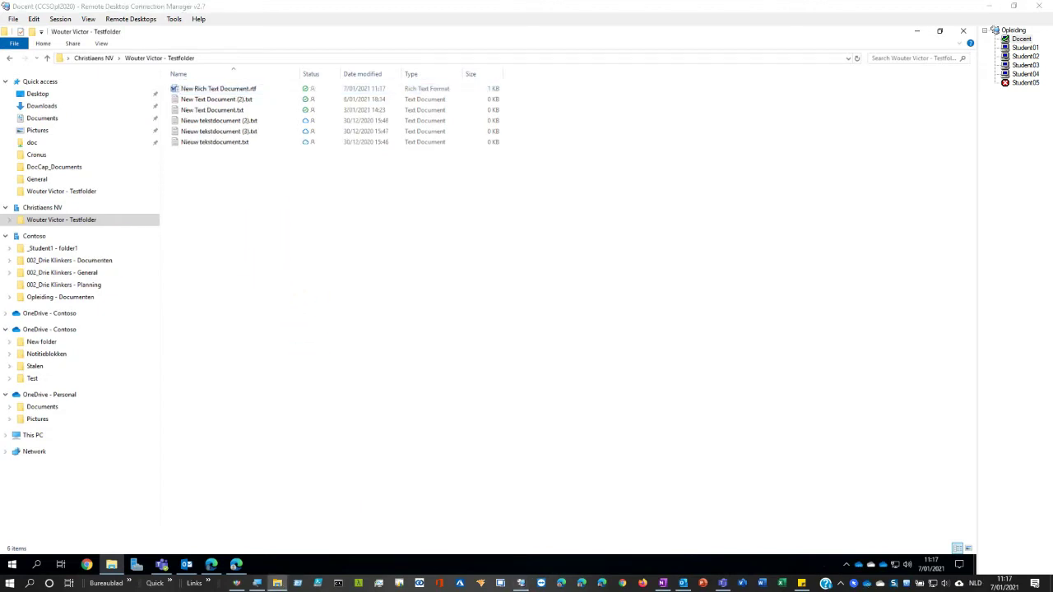
- Compare with the same Testfolder on the local computer, then return to the remote session
left_click_drag(0, 186, 273, 202)
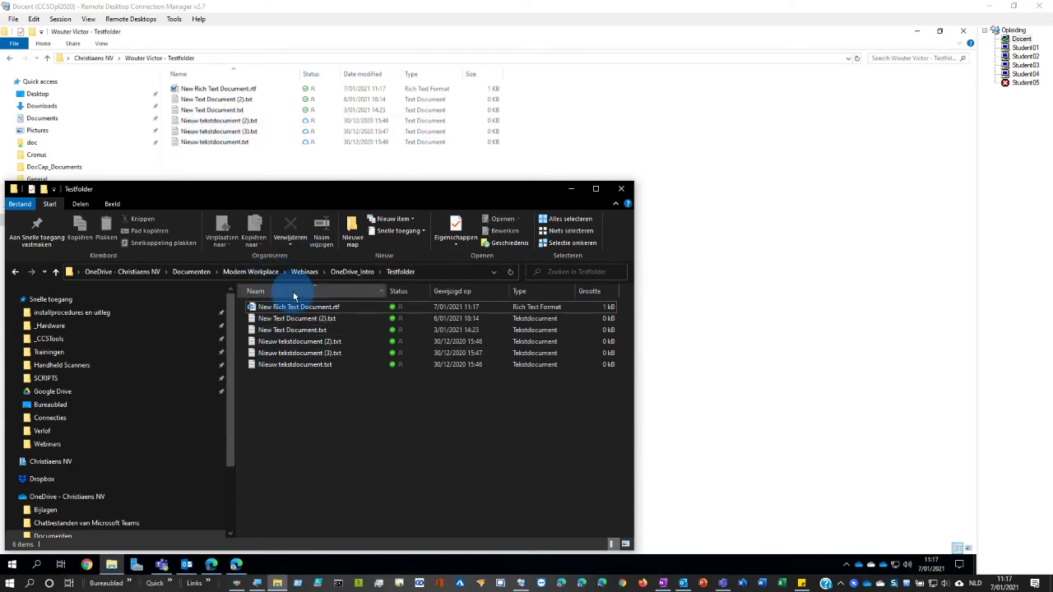
mouse_move(297, 307)
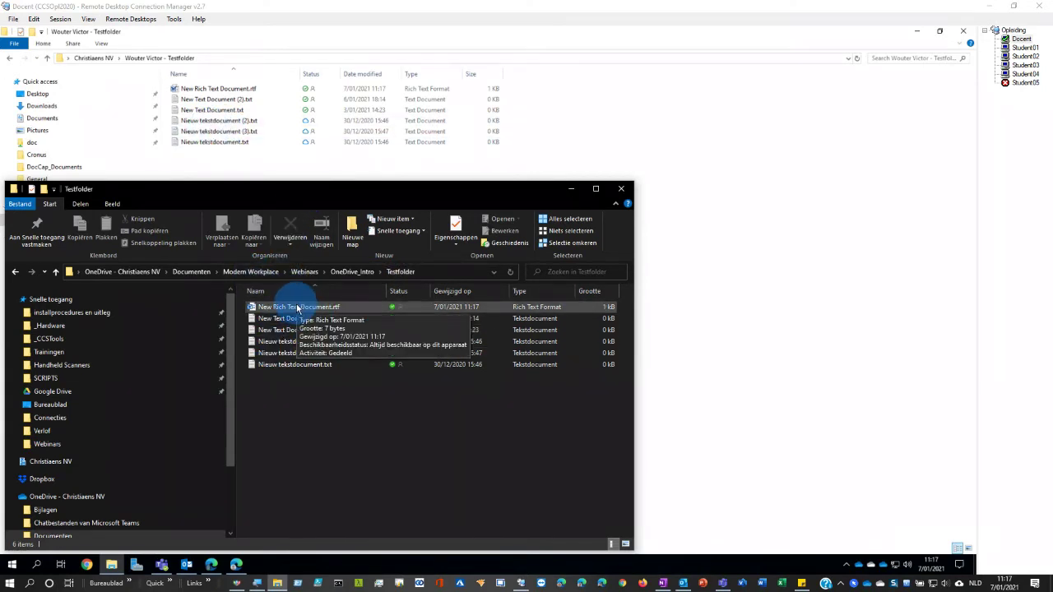
left_click(409, 176)
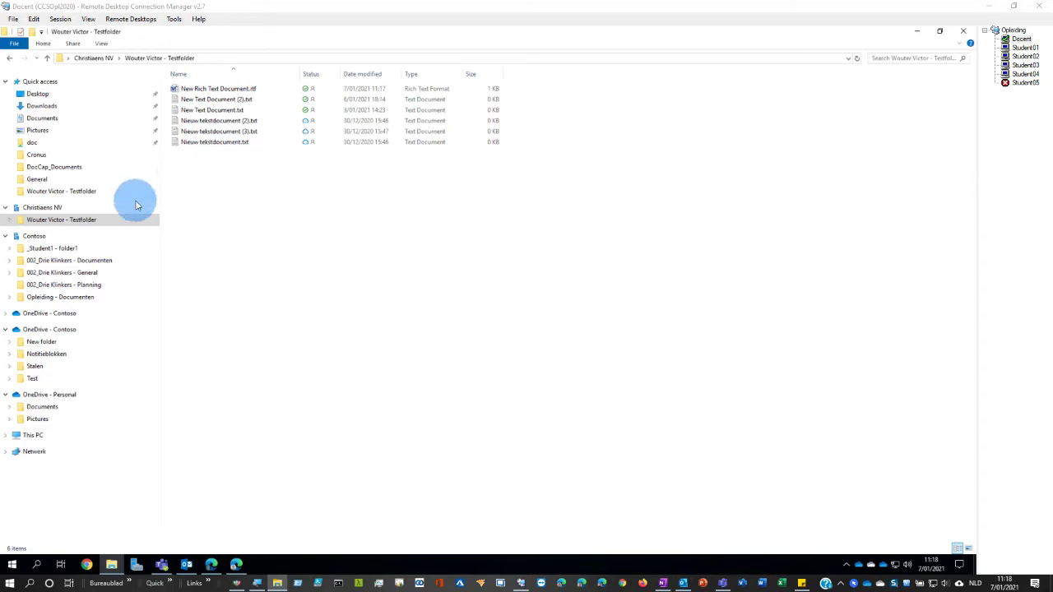
- In the 002_Drie Klinkers General folder, rename bezig-2.txt to bezig-3.txt
left_click(69, 260)
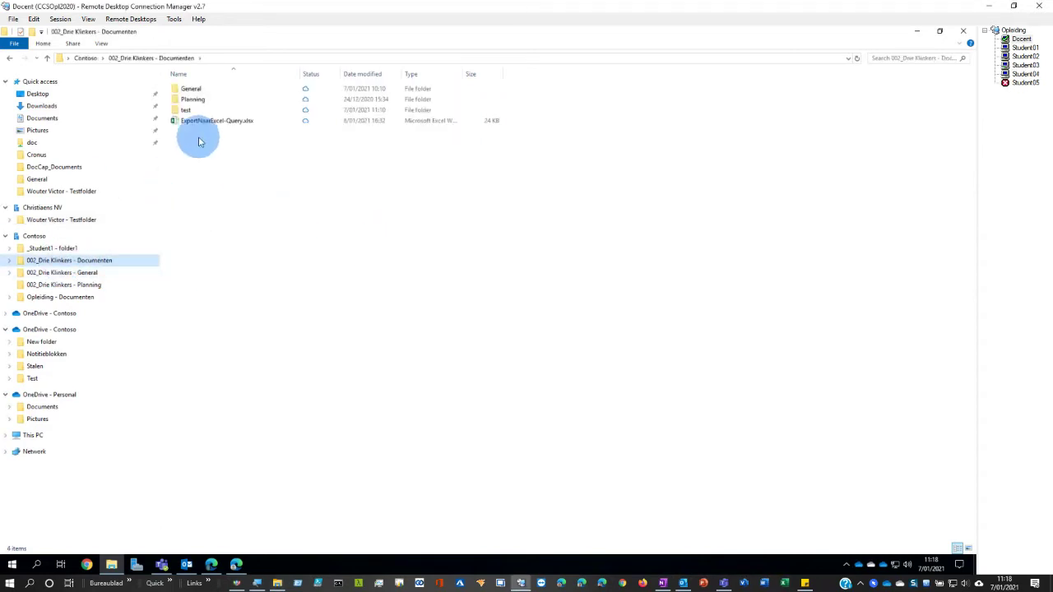
double_click(189, 88)
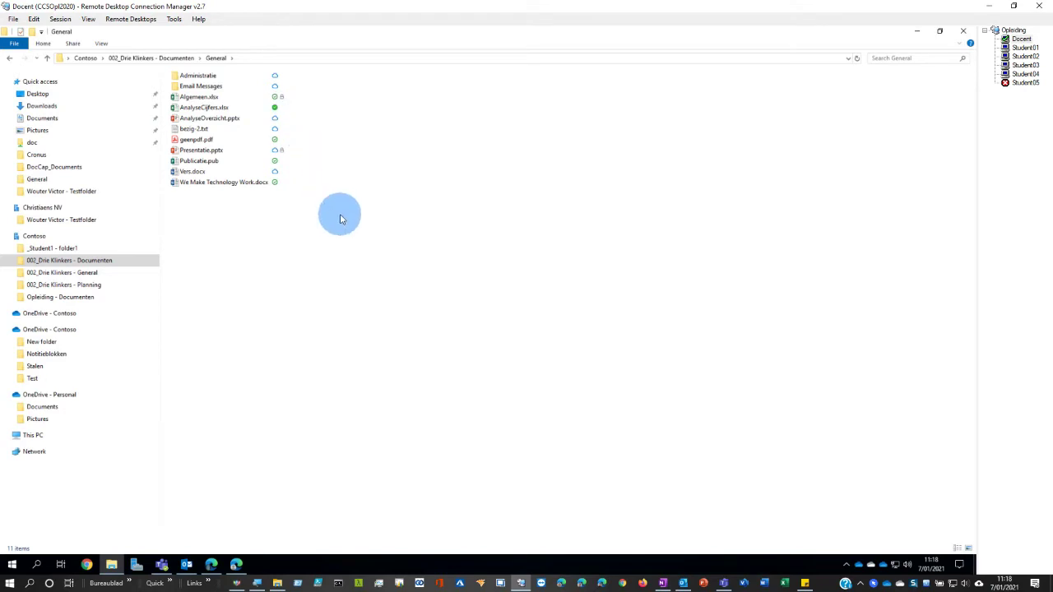
left_click(197, 129)
key("F2")
key("Right")
key("Left")
key("Delete")
type("3")
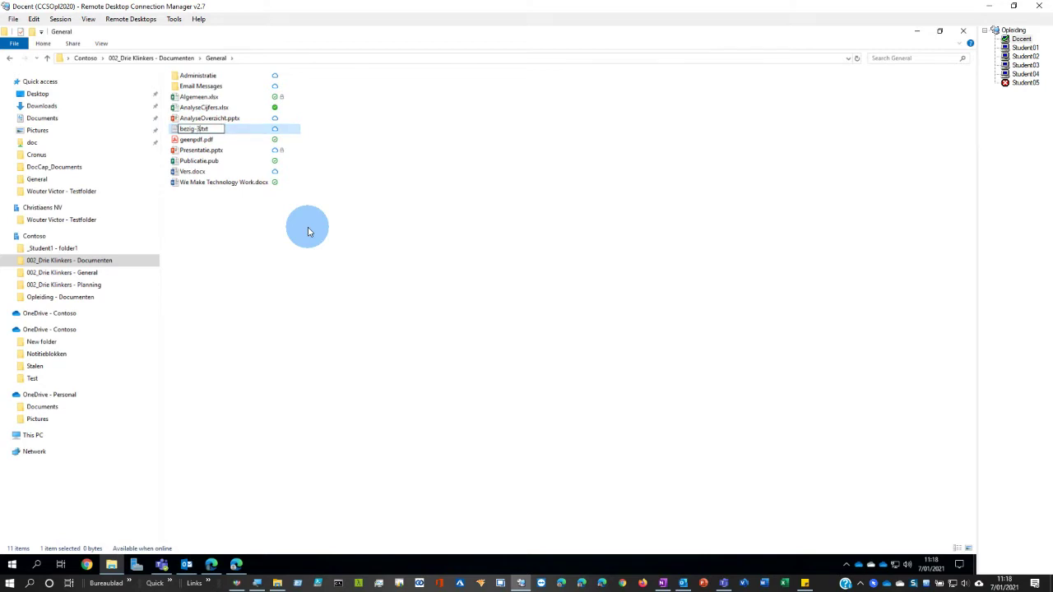
key("Return")
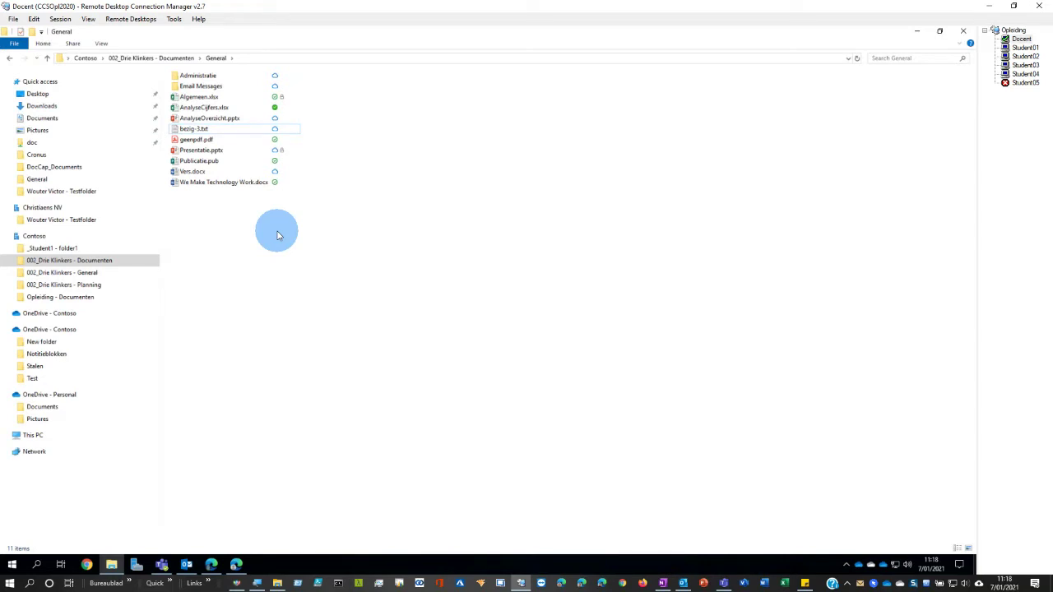
- Open bezig-3.txt in Notepad, add the text 'fdsqf' and save it
double_click(193, 129)
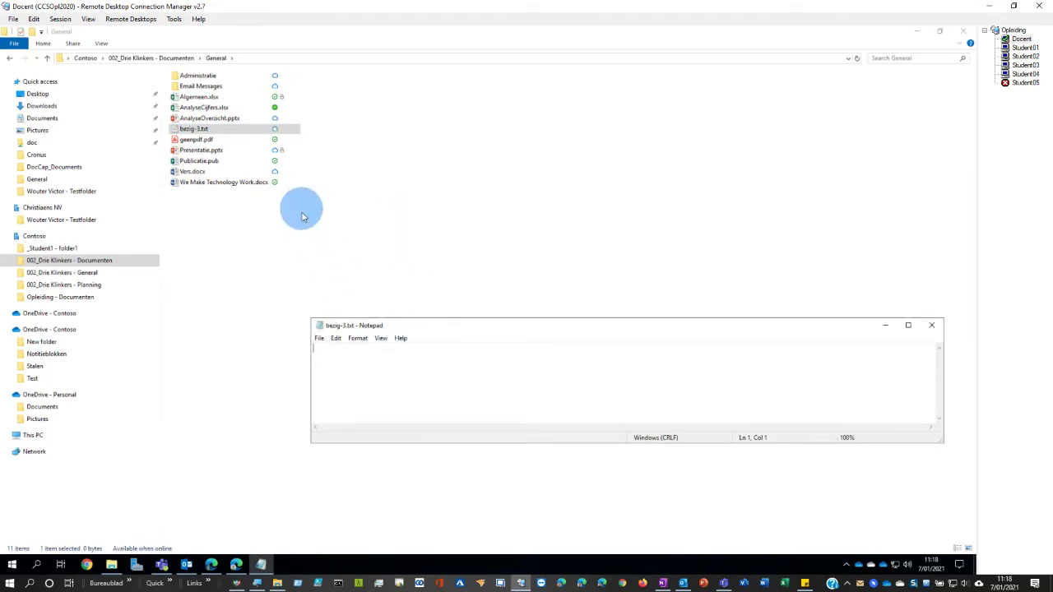
type("fdsqf")
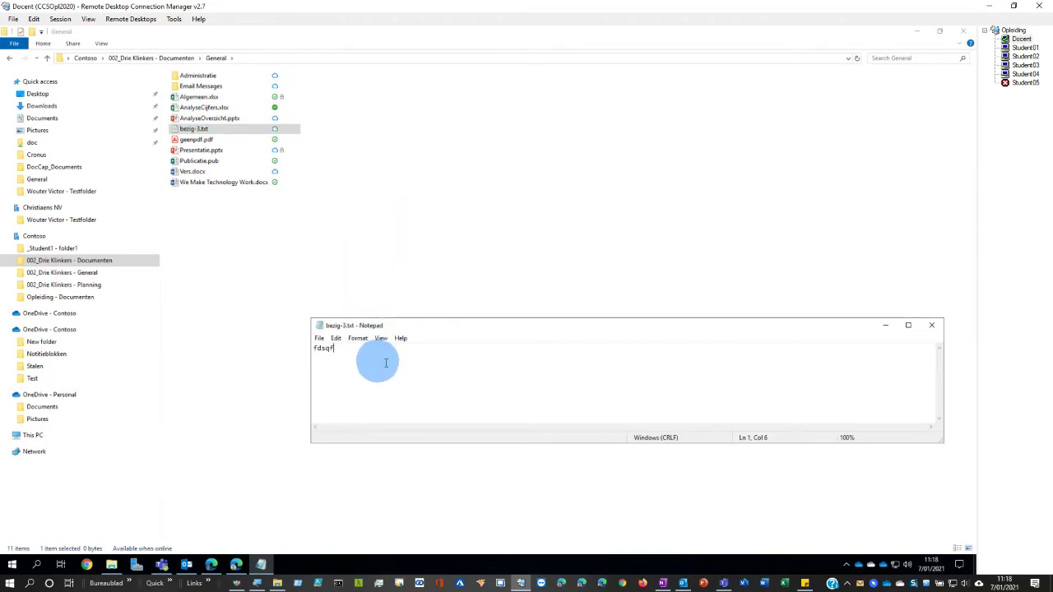
left_click(934, 330)
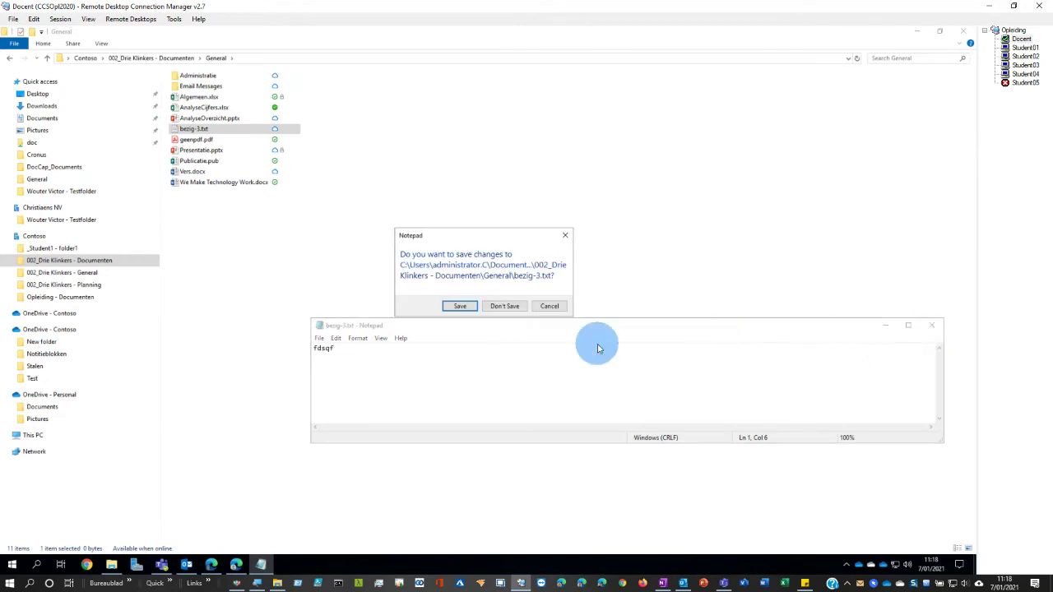
left_click(463, 307)
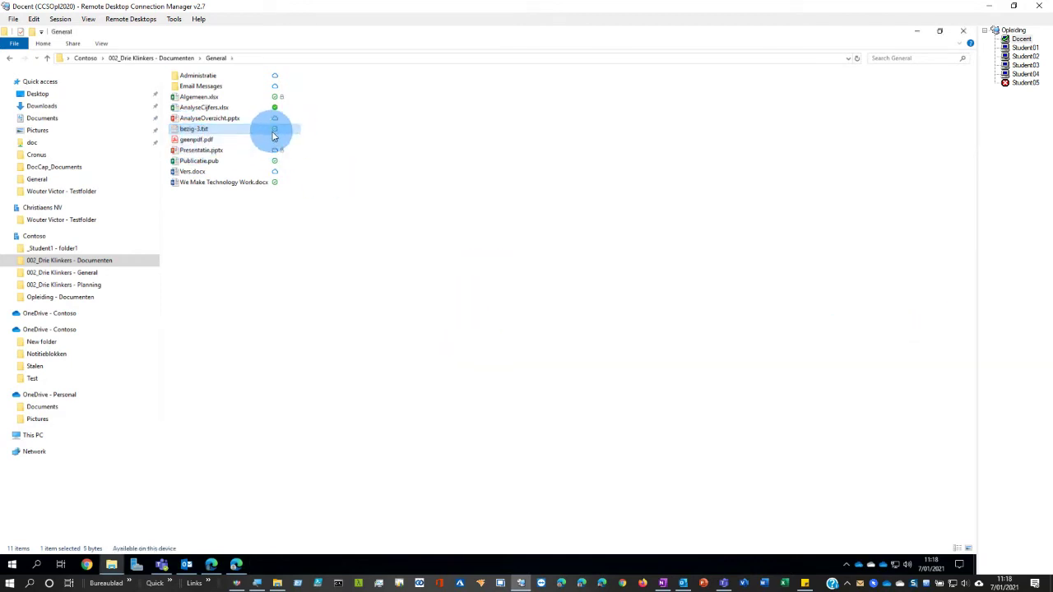
right_click(182, 132)
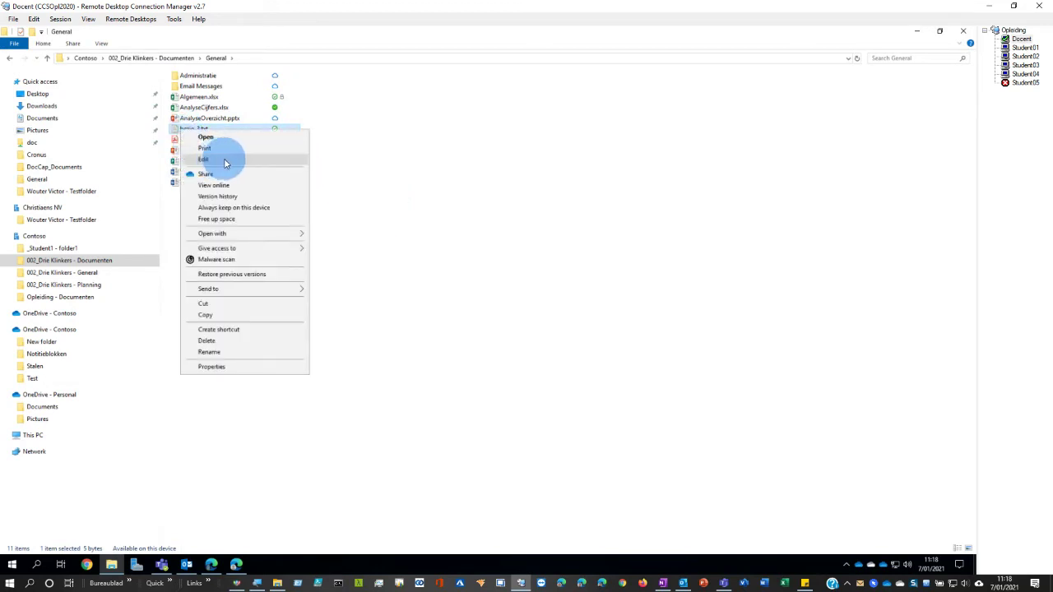
- Use Free up space on bezig-3.txt so it becomes online-only, then select geenpdf.pdf
left_click(375, 165)
right_click(247, 129)
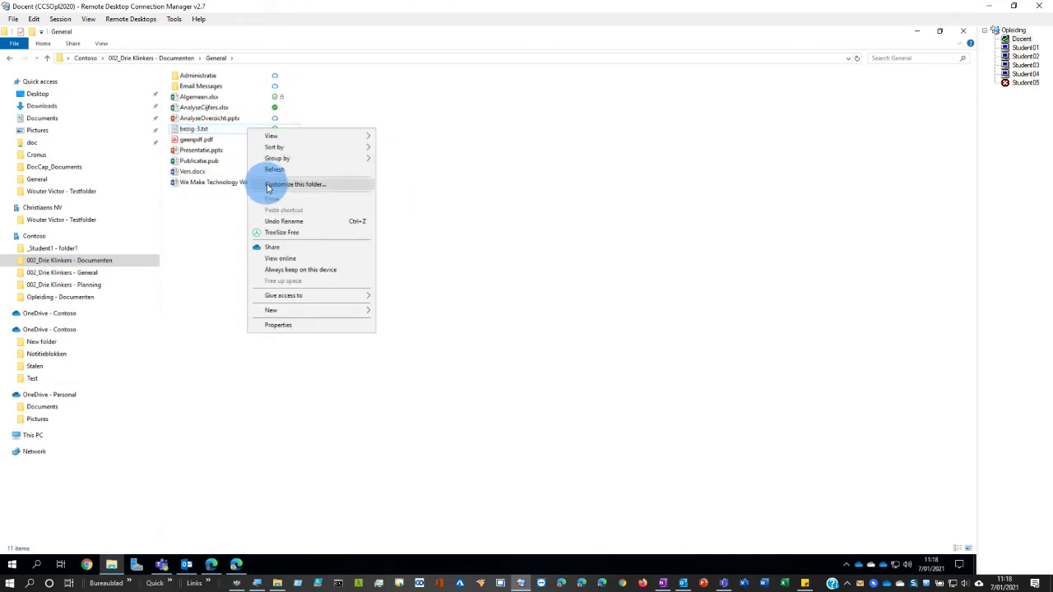
left_click(194, 129)
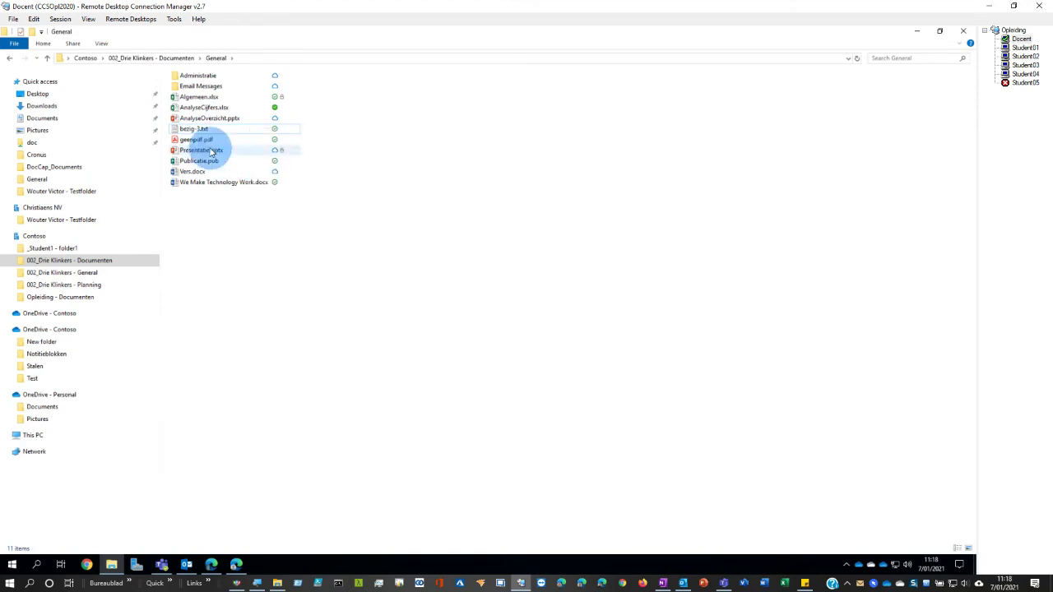
right_click(194, 131)
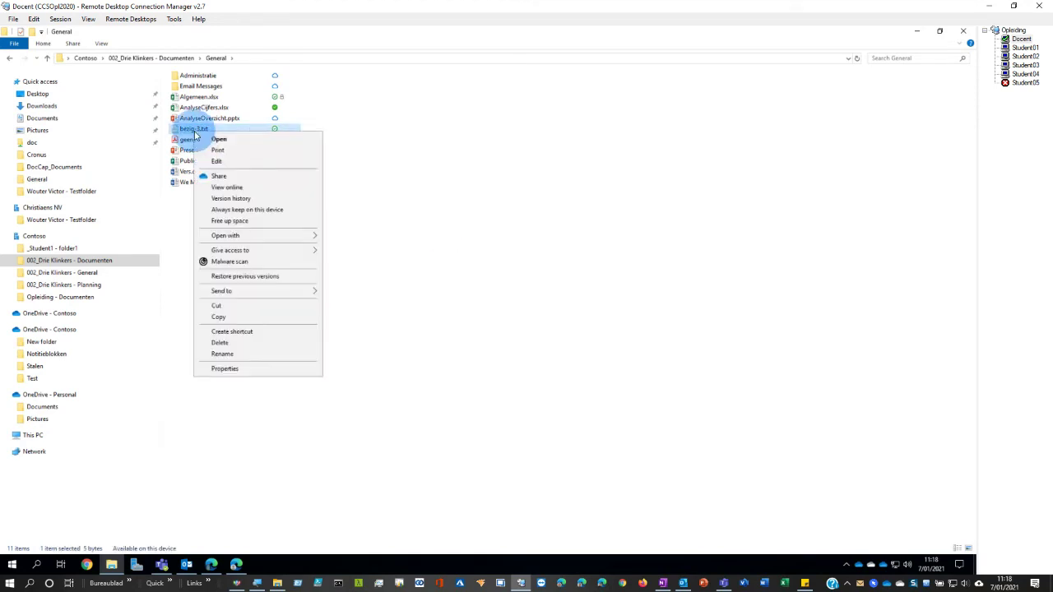
left_click(222, 223)
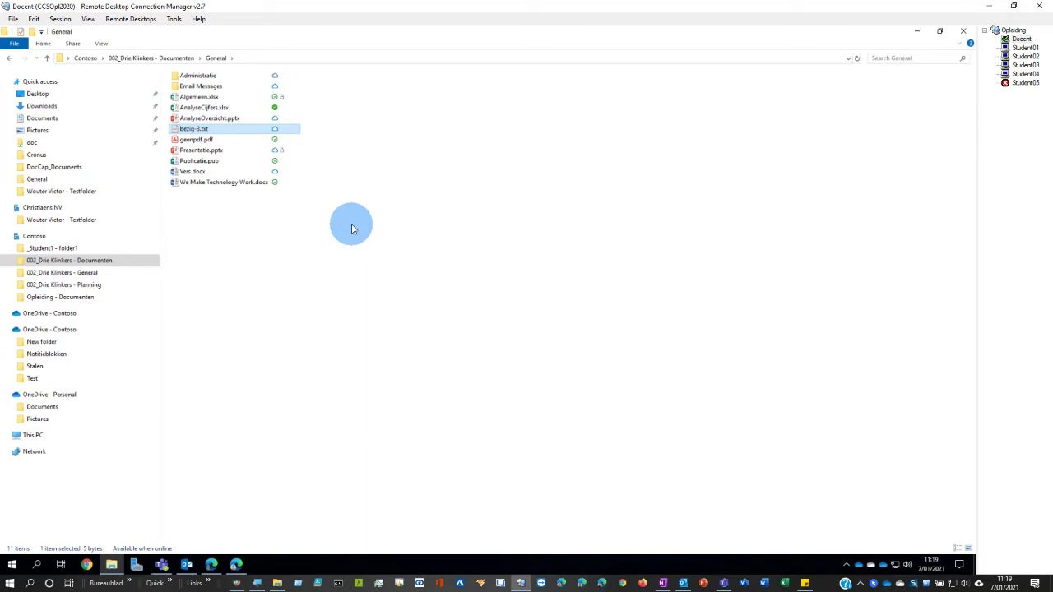
left_click(286, 140)
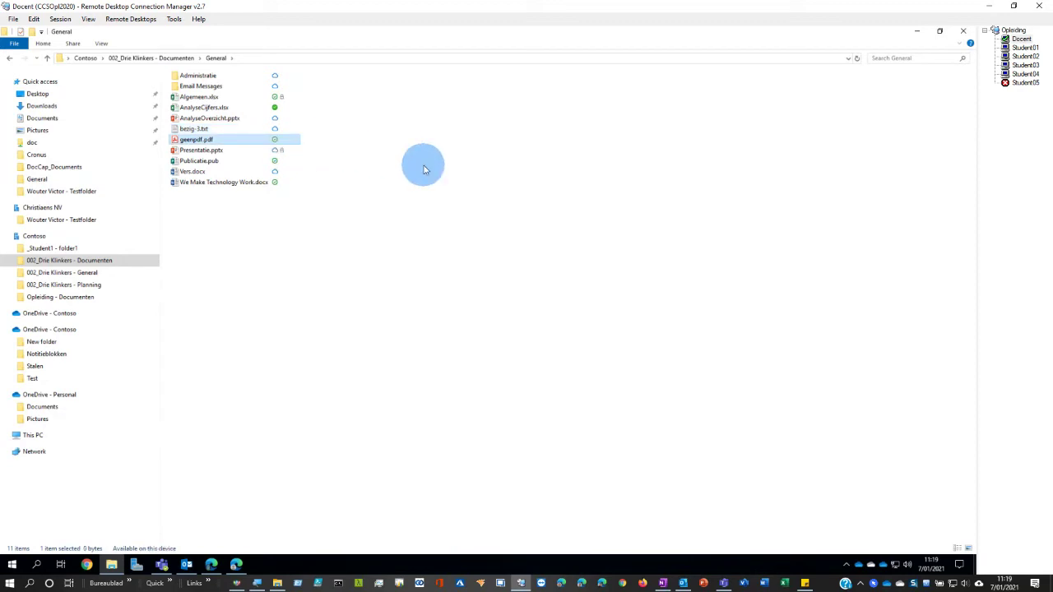
- Check the sync status of AnalyseCijfers.xlsx and geenpdf.pdf, then switch to the synced Testfolder window
left_click(294, 107)
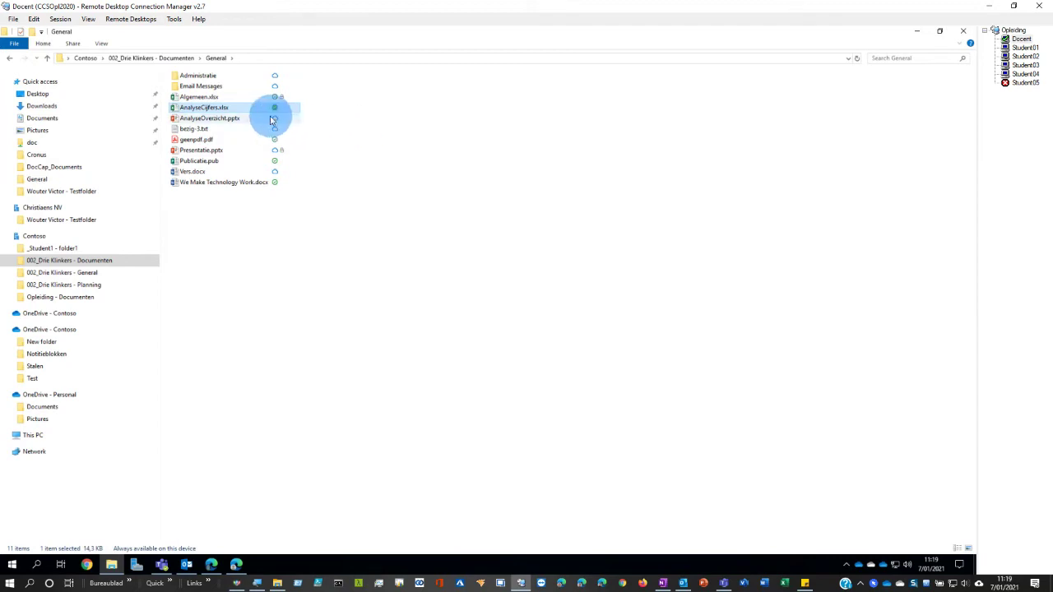
right_click(253, 112)
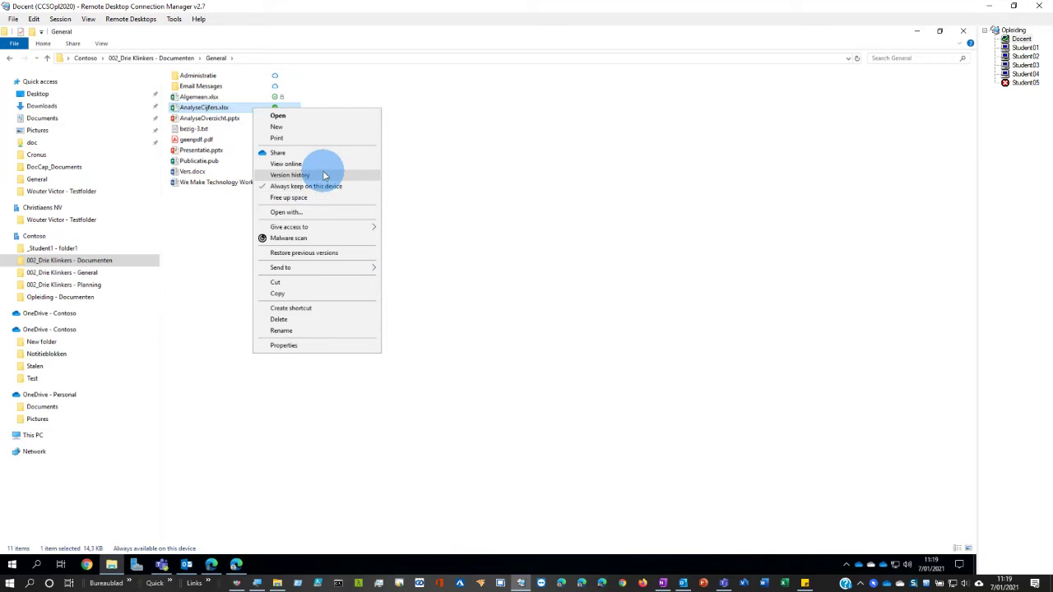
left_click(442, 157)
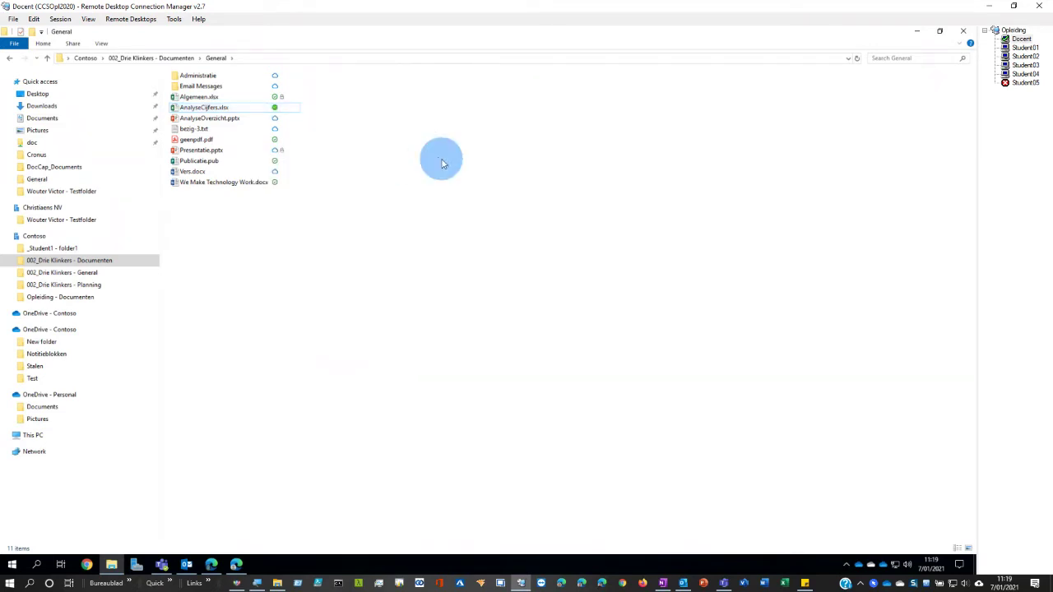
left_click(288, 142)
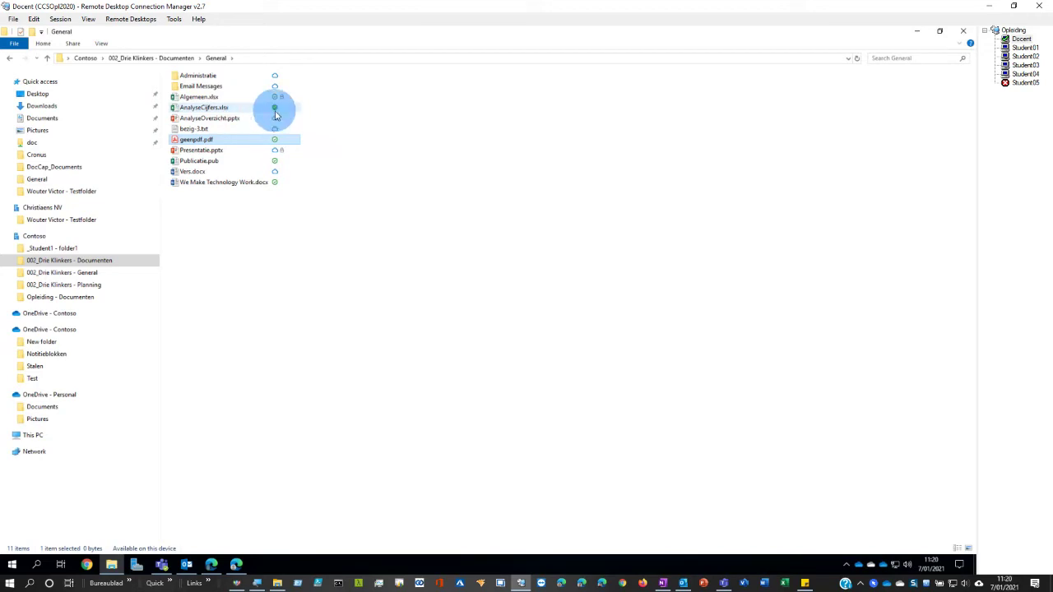
mouse_move(276, 115)
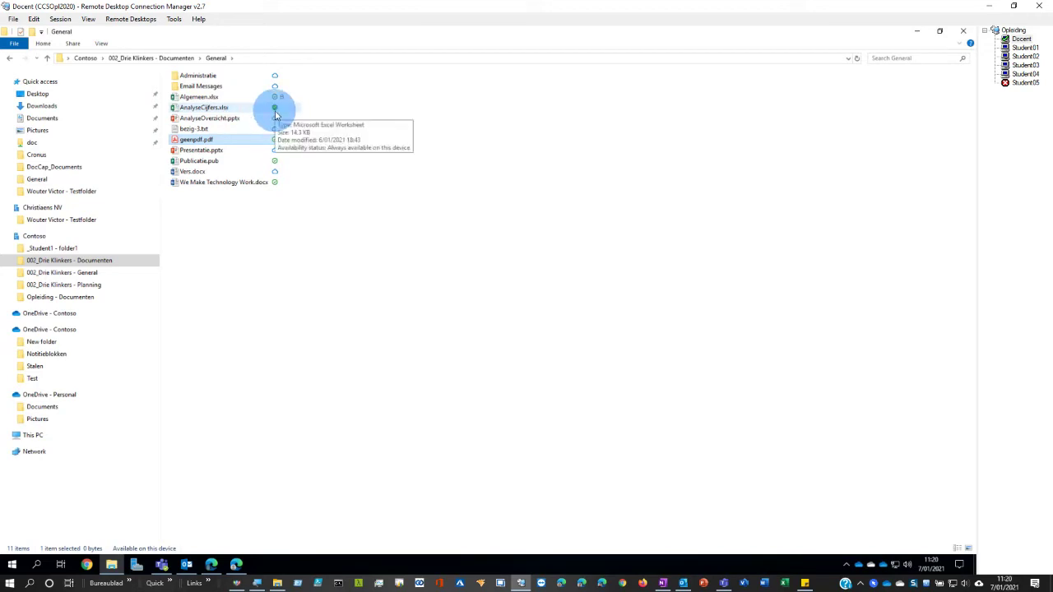
left_click(359, 255)
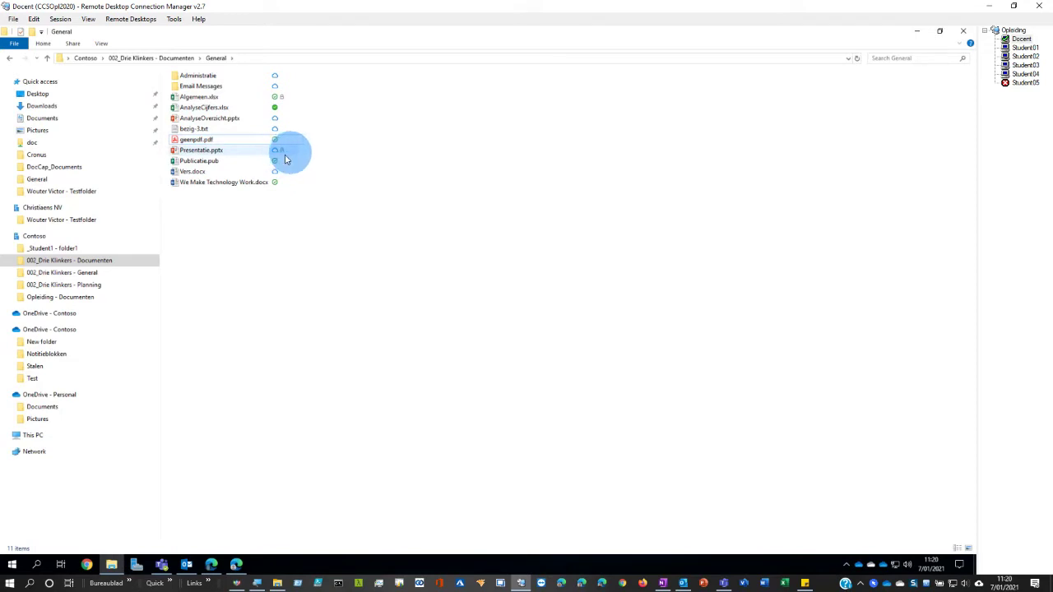
key("alt+Tab")
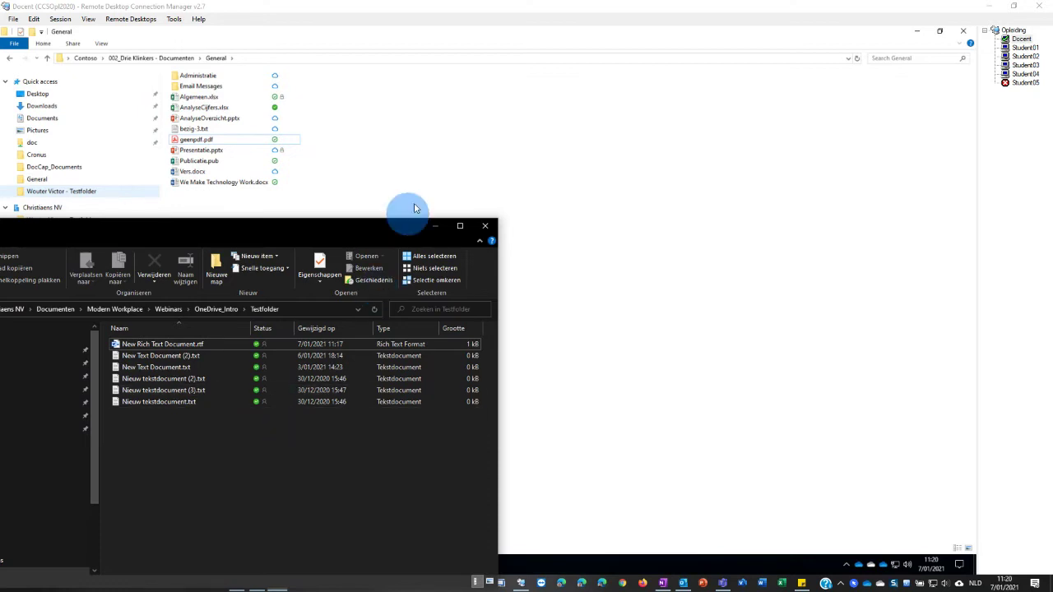
- Browse New folder, Stalen and Test in OneDrive - Contoso and Documents in OneDrive - Personal
left_click(451, 135)
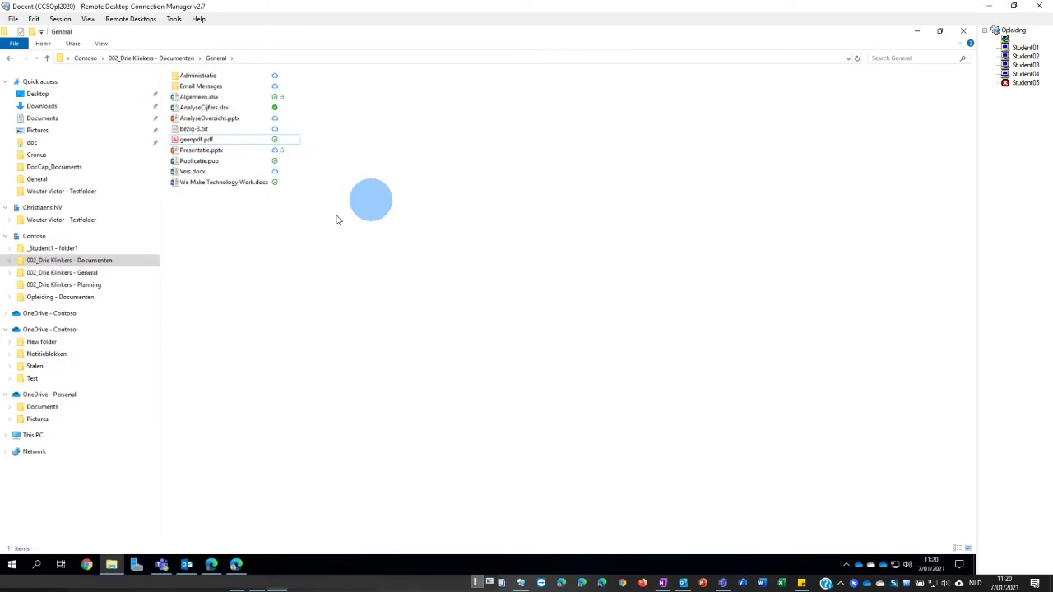
left_click(38, 342)
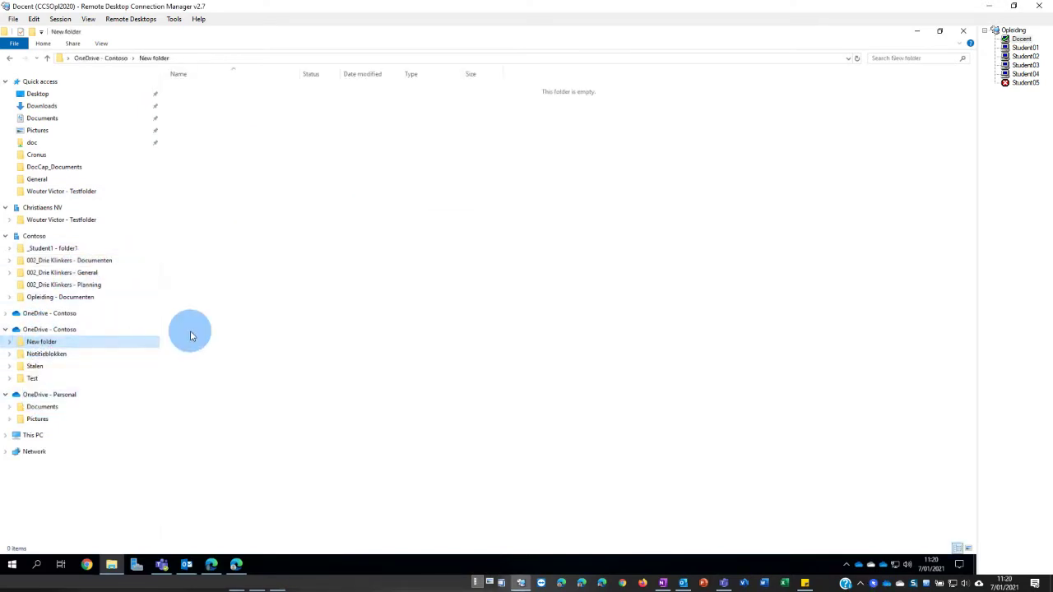
left_click(34, 367)
left_click(33, 379)
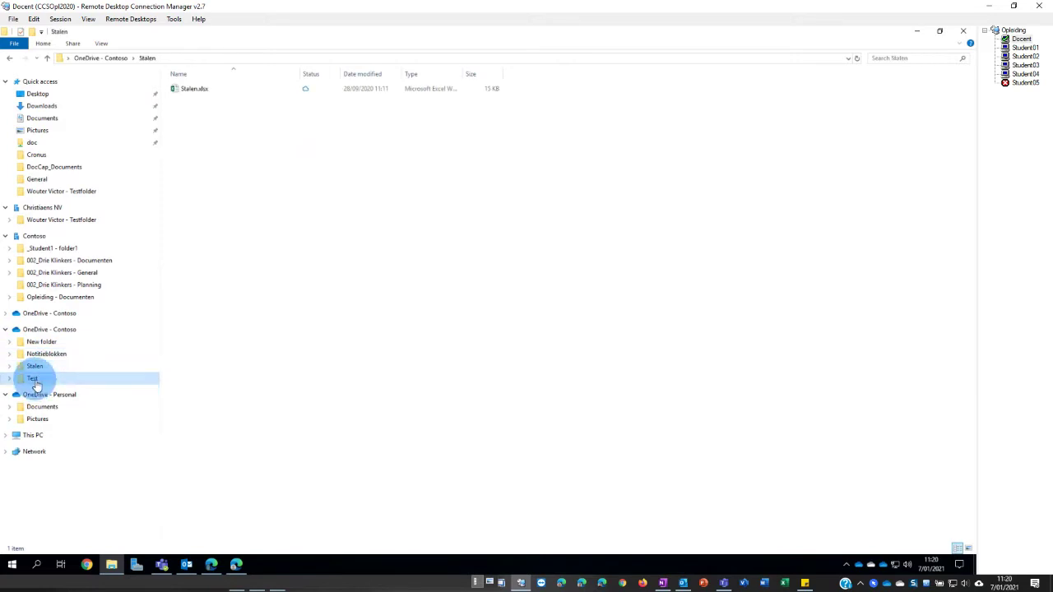
left_click(40, 407)
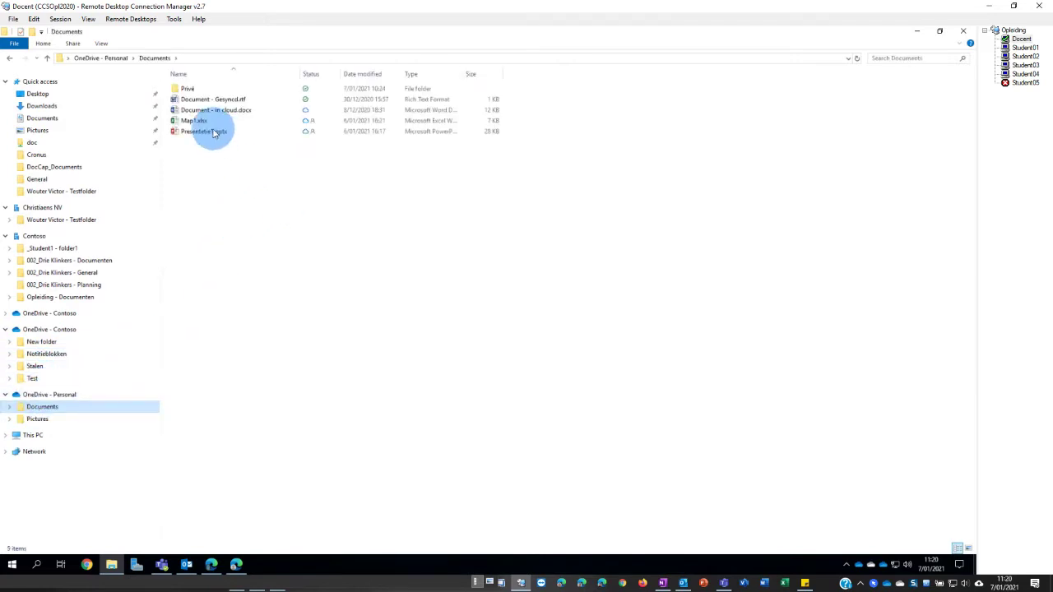
left_click(276, 121)
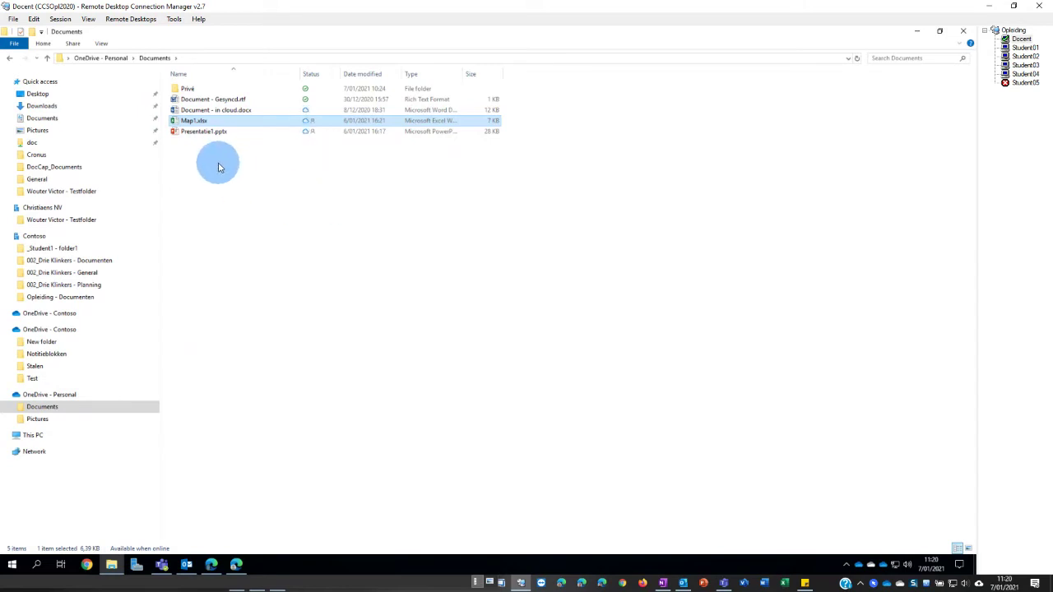
- Go back to the General folder in 002_Drie Klinkers - Documenten
left_click(62, 273)
left_click(51, 247)
left_click(51, 260)
left_click(188, 90)
- Open General and try viewing AnalyseCijfers.xlsx online, closing the failed sign-in page
double_click(187, 93)
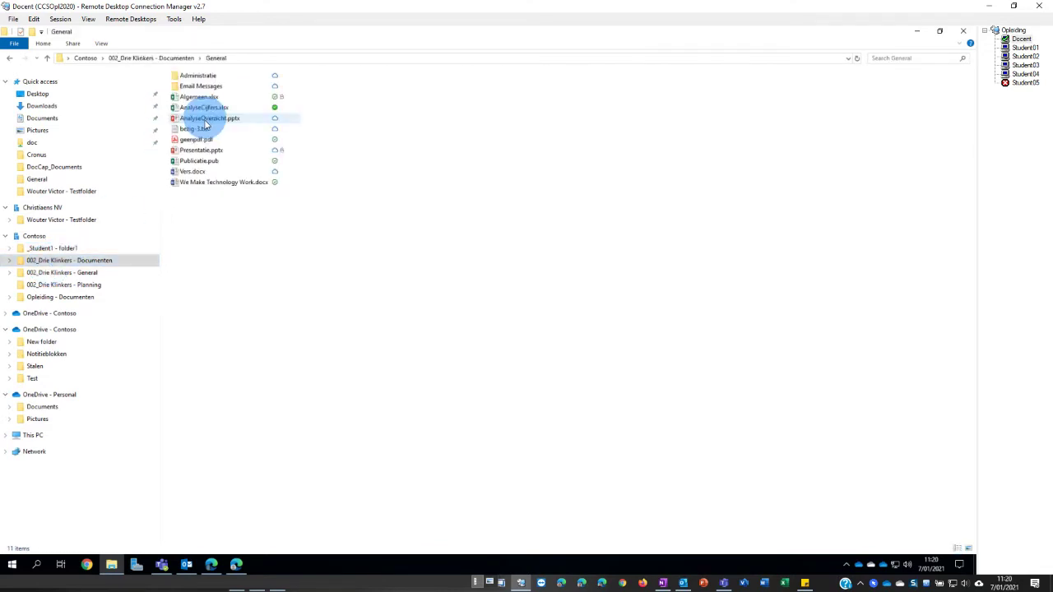
right_click(198, 108)
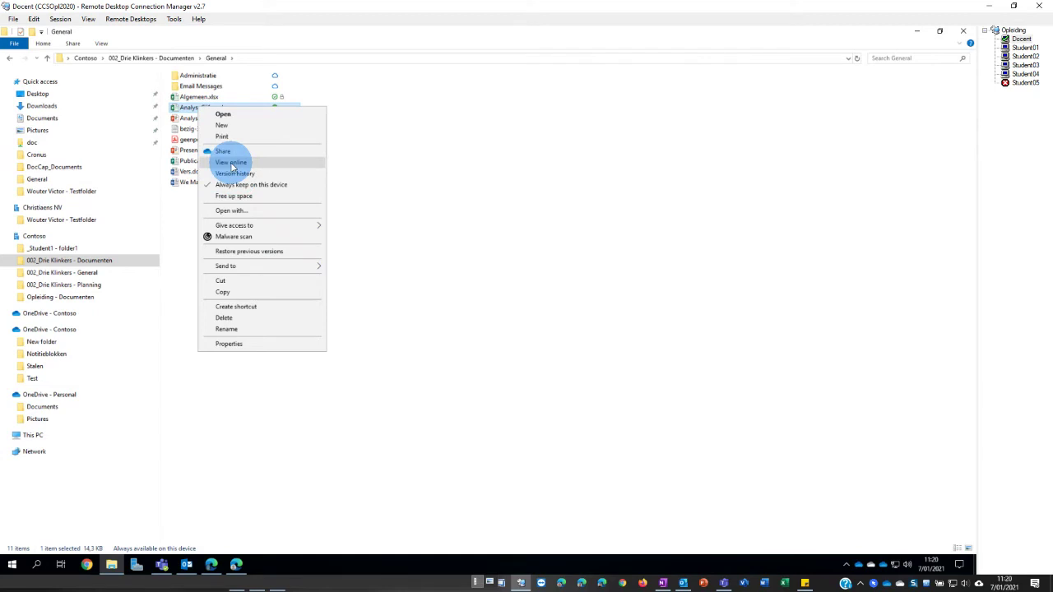
left_click(233, 164)
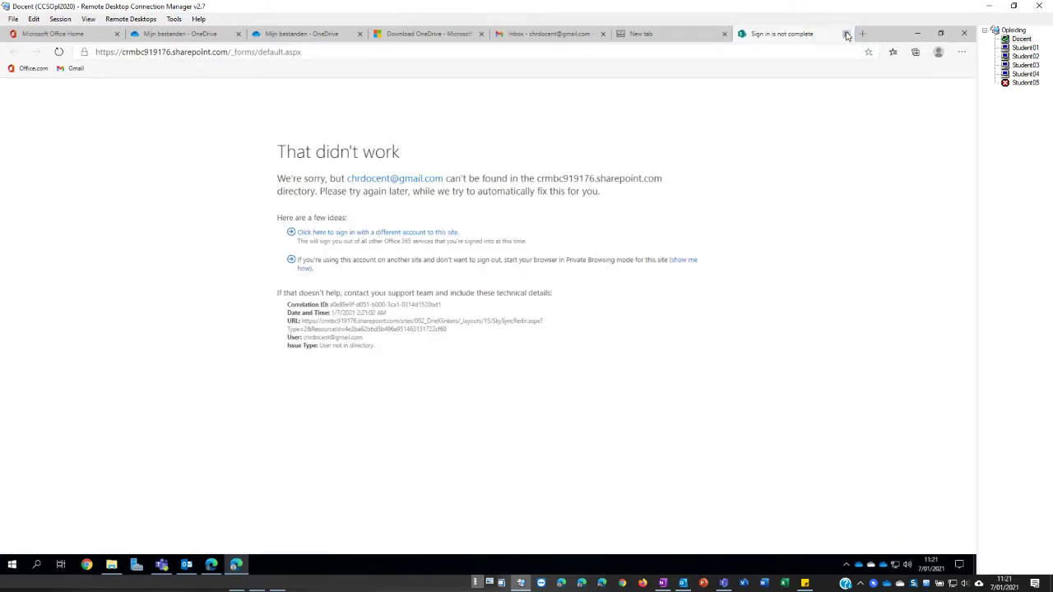
left_click(846, 34)
left_click(211, 564)
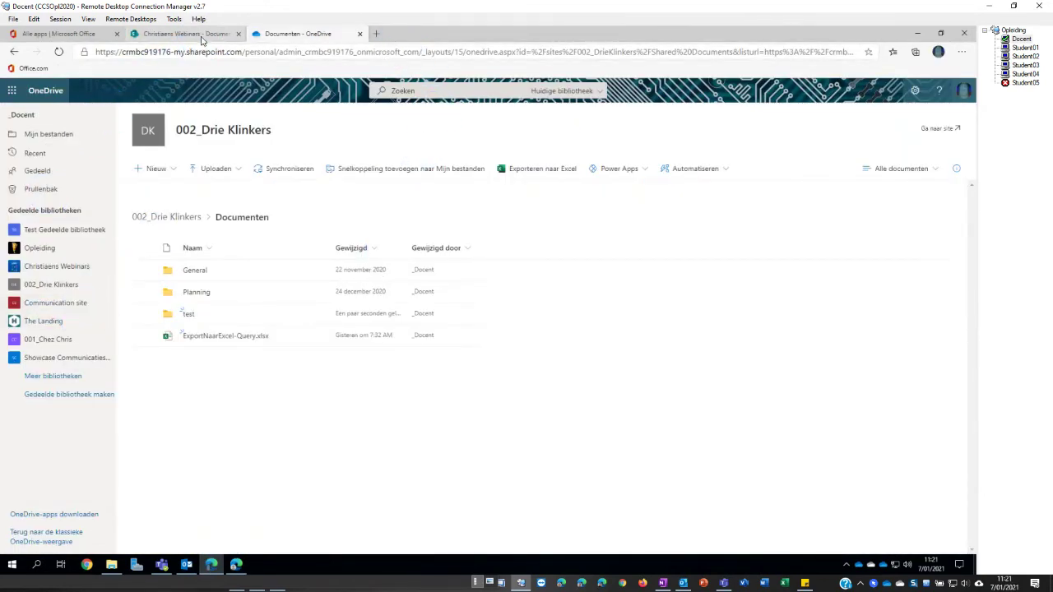
left_click(111, 571)
- View AnalyseCijfers.xlsx and geenpdf.pdf's library online, then return to the local General folder
right_click(201, 108)
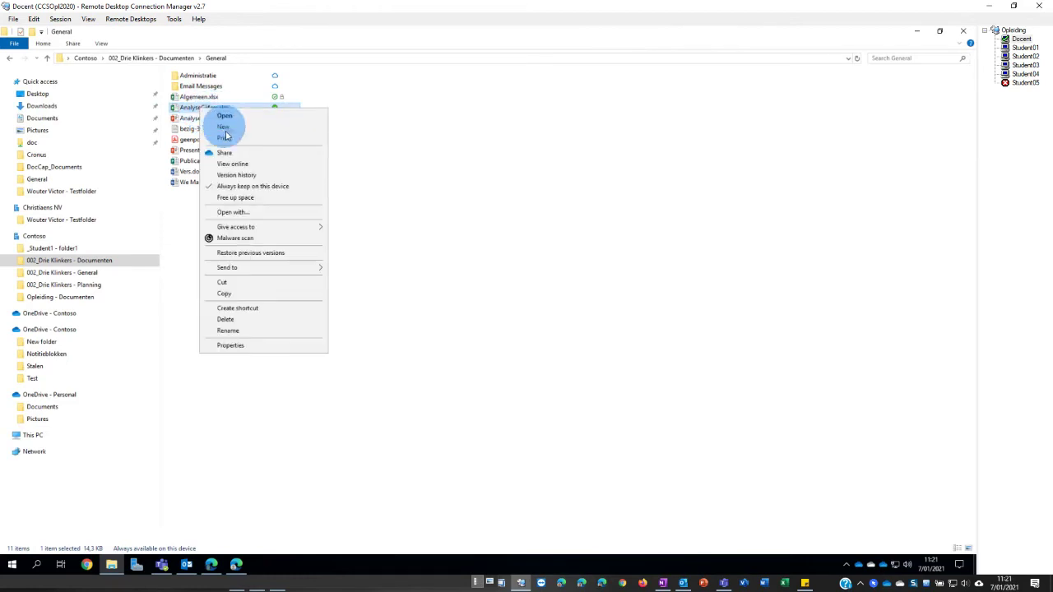
left_click(233, 172)
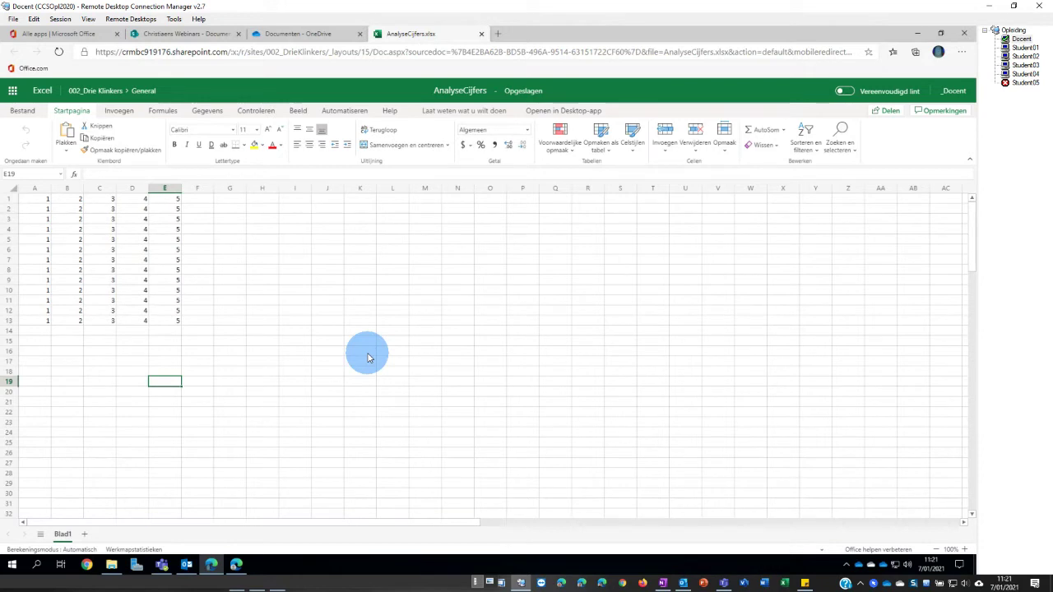
left_click(113, 566)
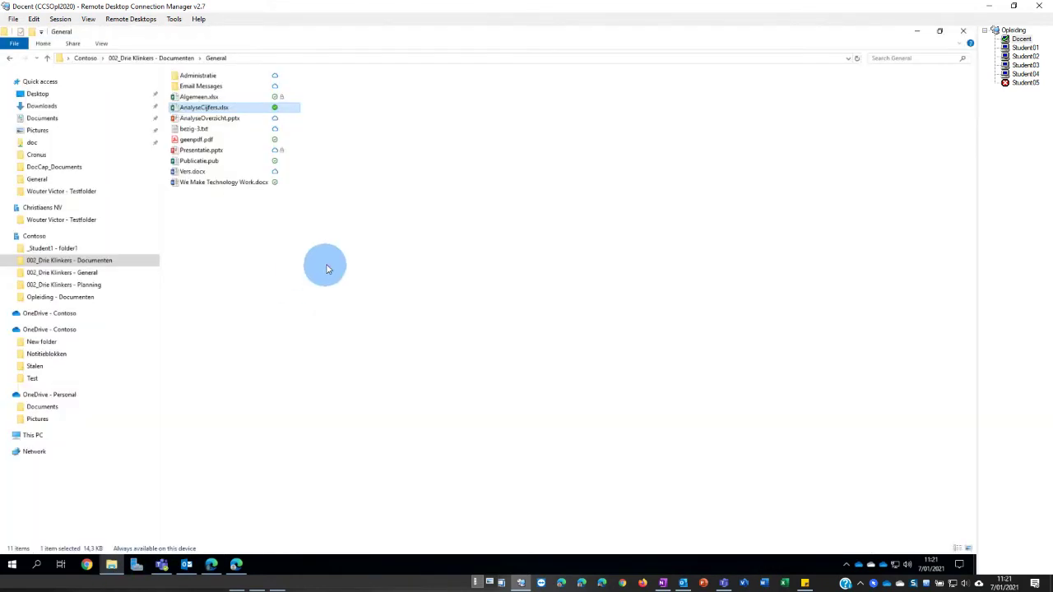
right_click(190, 140)
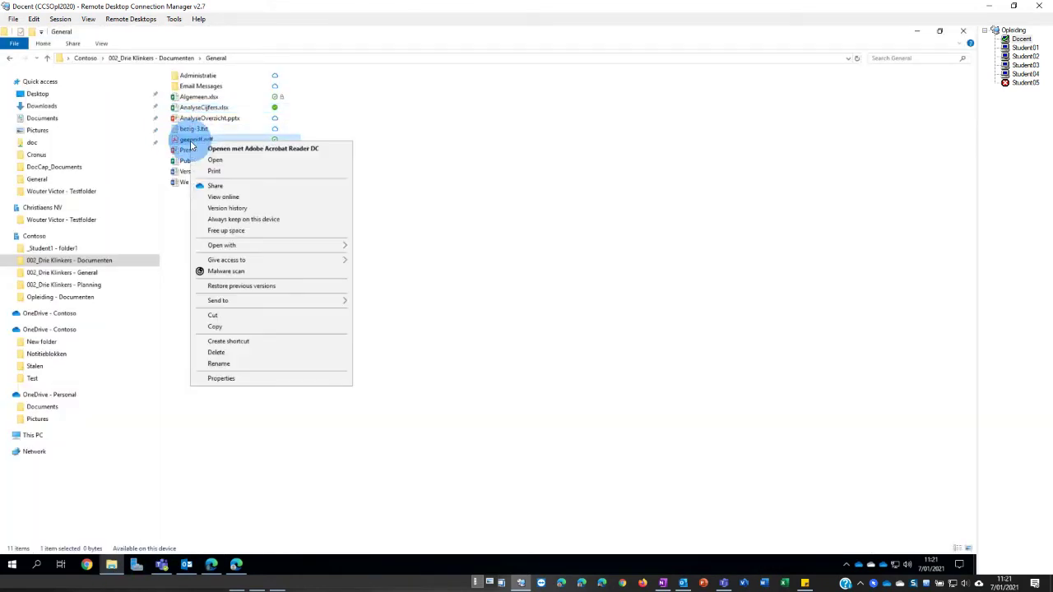
left_click(222, 196)
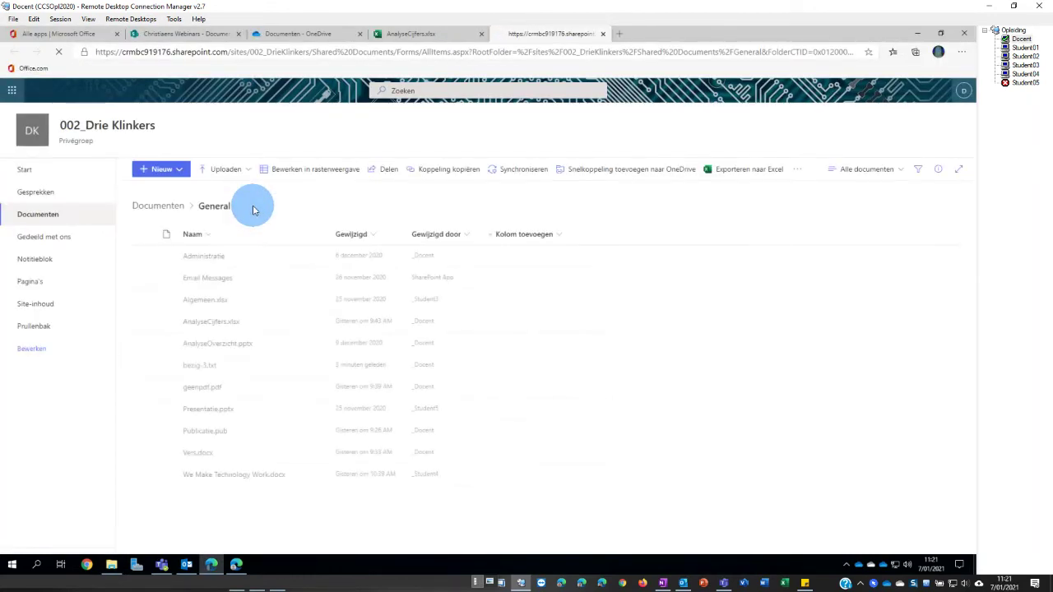
left_click(220, 282)
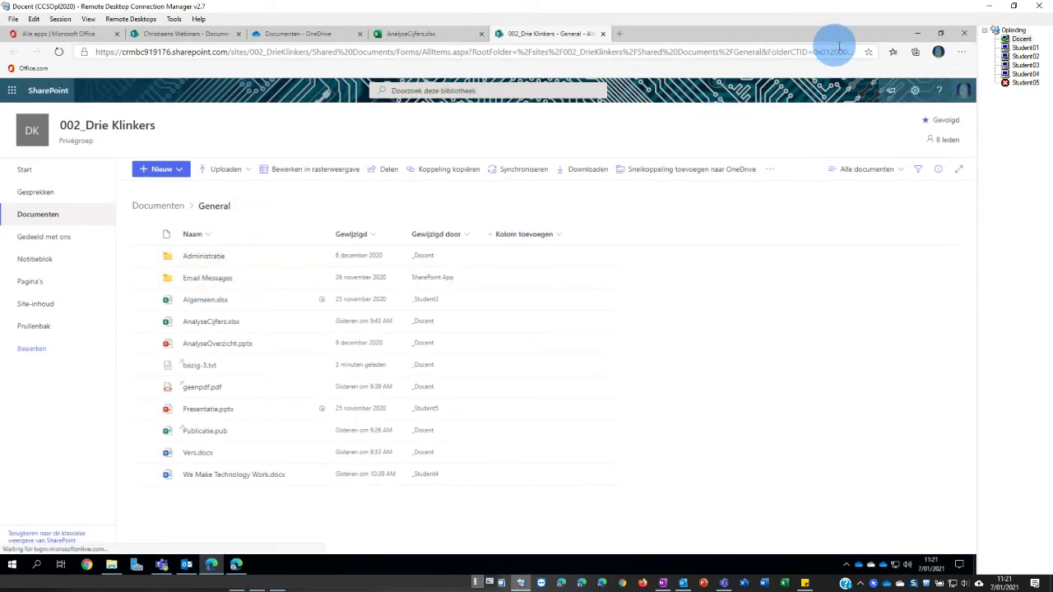
left_click(917, 35)
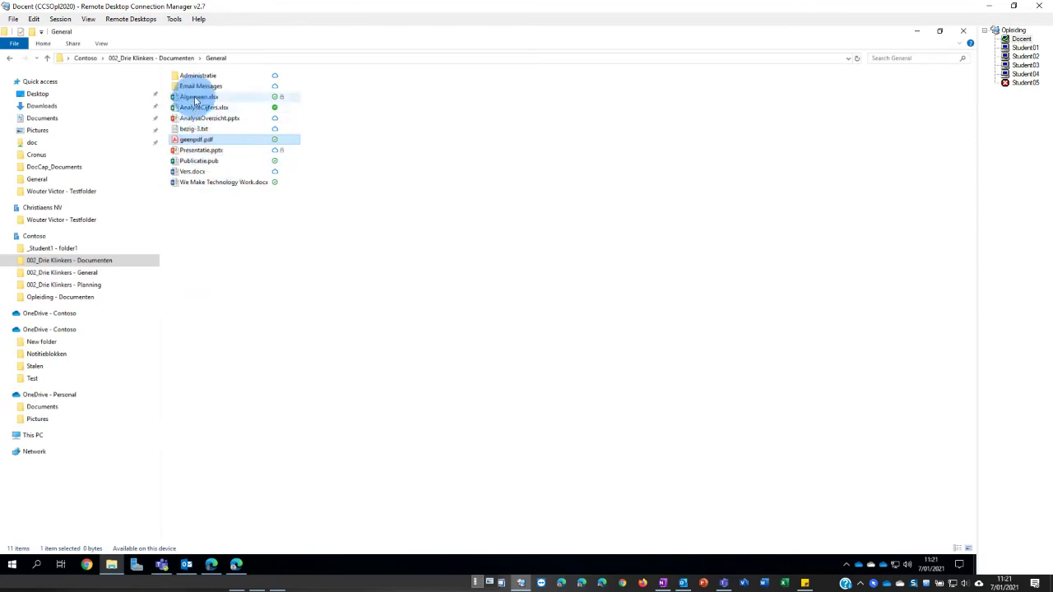
right_click(193, 186)
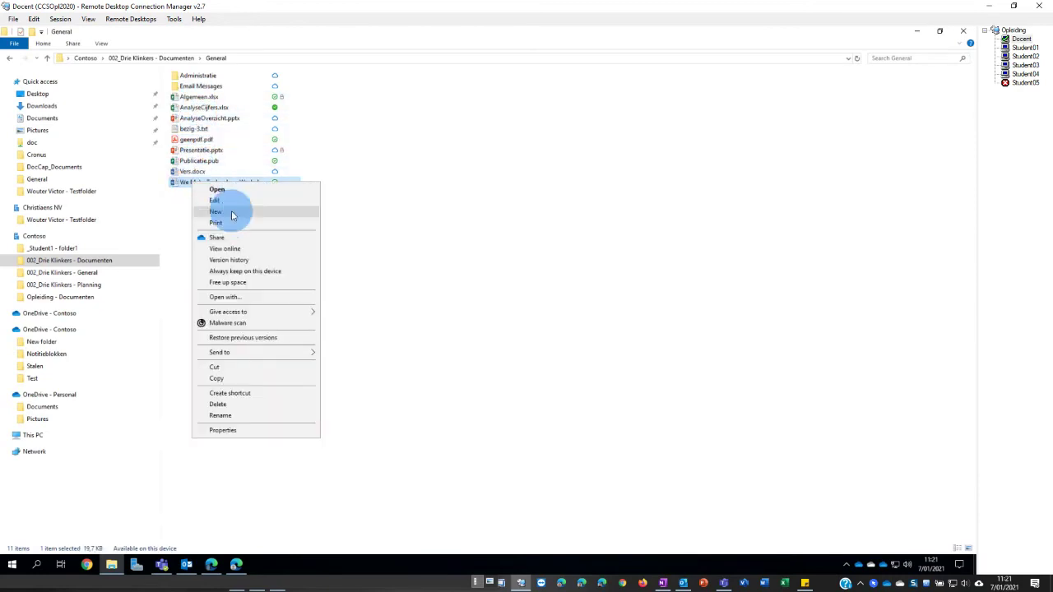
left_click(220, 259)
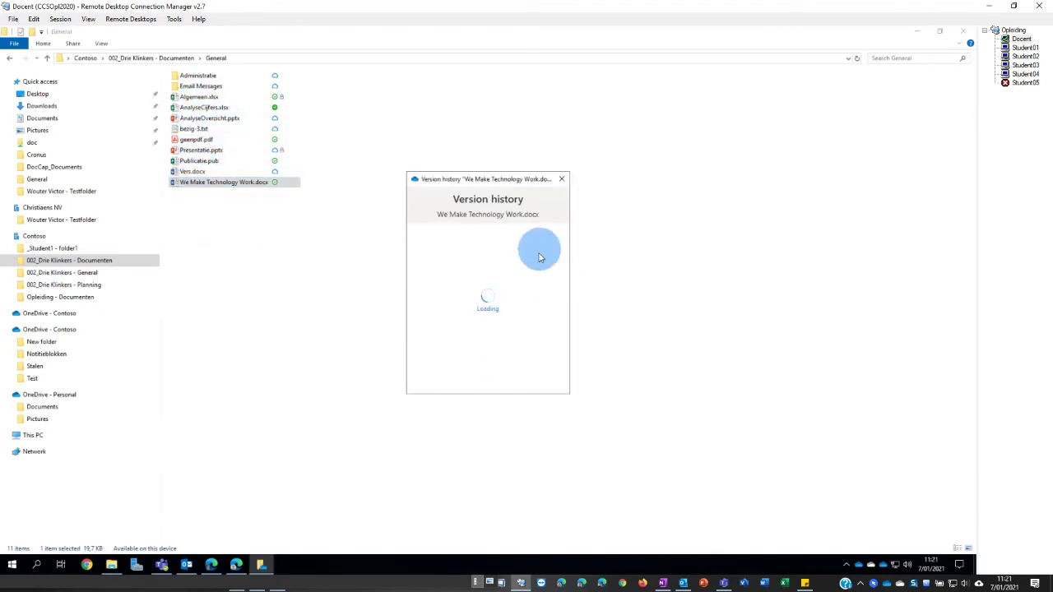
scroll(494, 271, "down", 2)
scroll(530, 289, "up", 2)
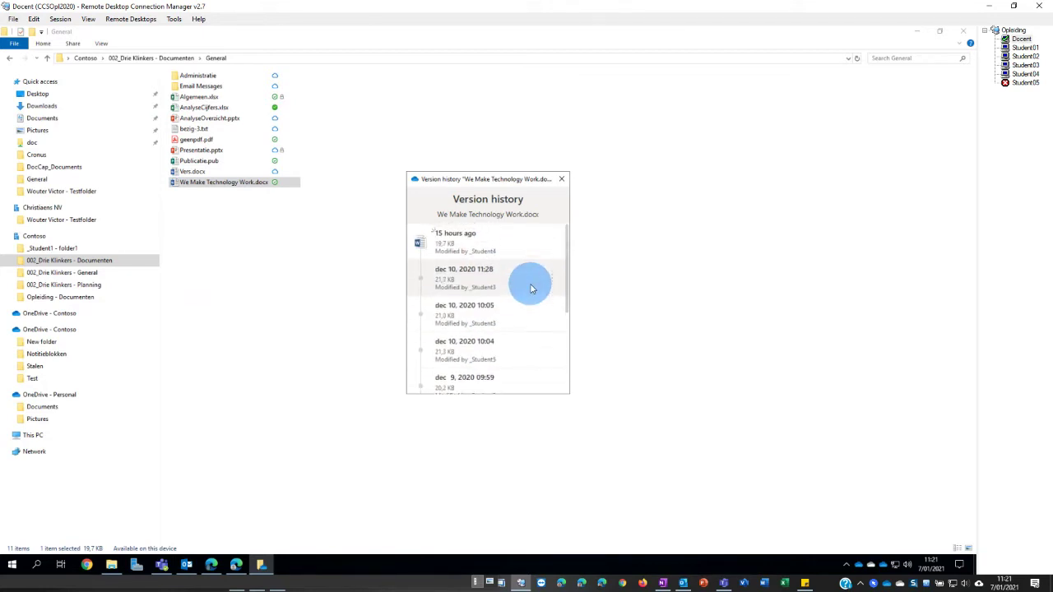
left_click(552, 288)
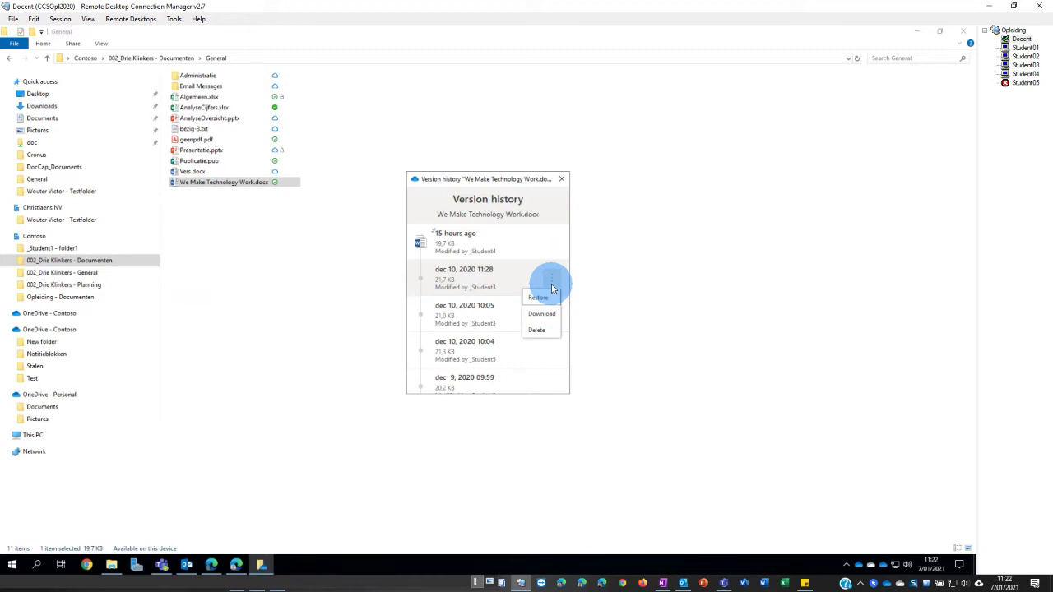
right_click(208, 184)
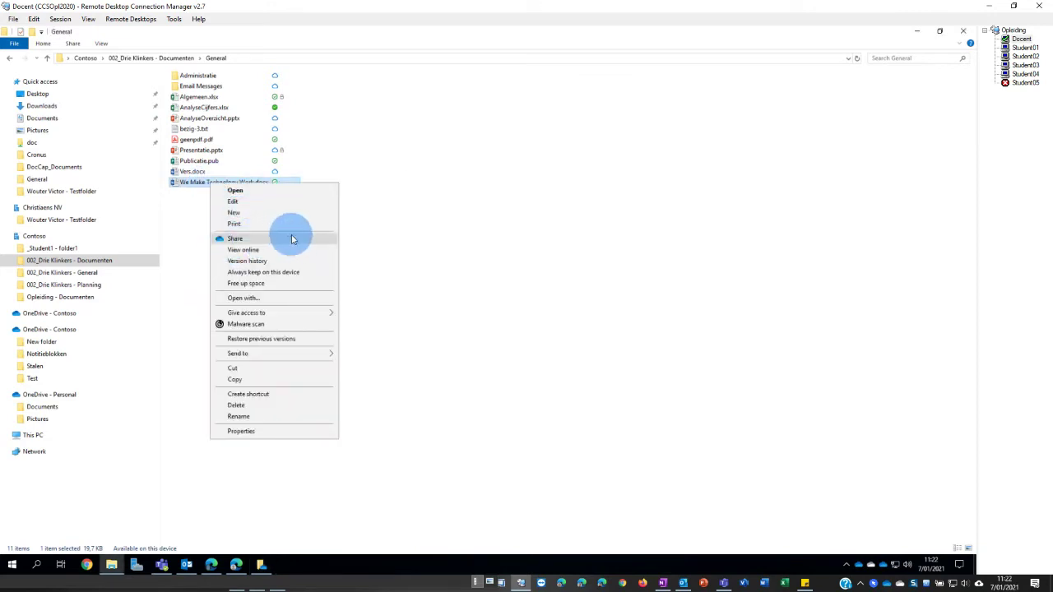
left_click(415, 227)
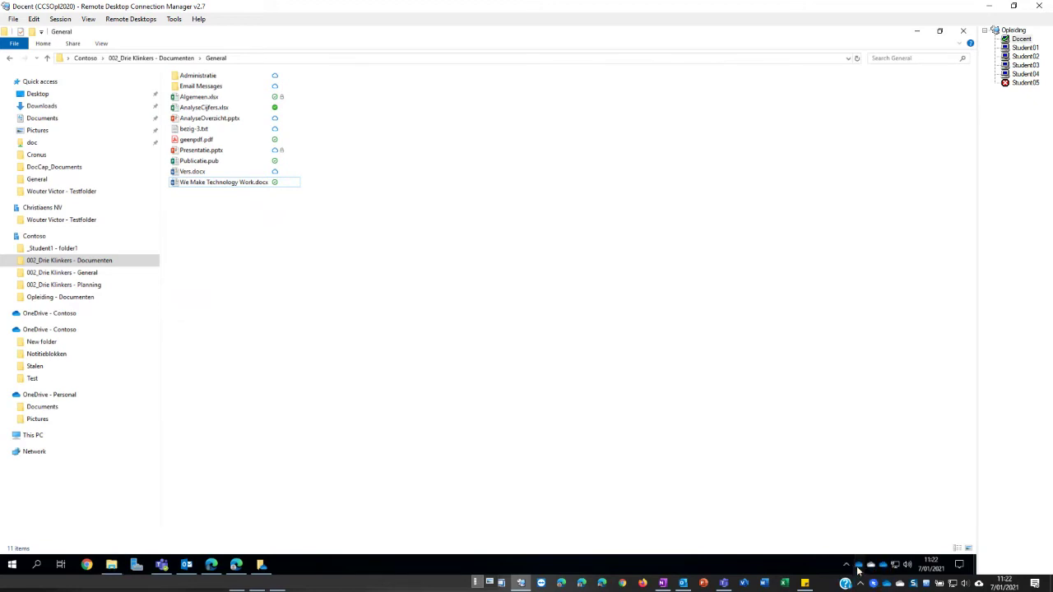
- Check the sync activity panels of the Contoso and Personal OneDrive accounts
left_click(858, 568)
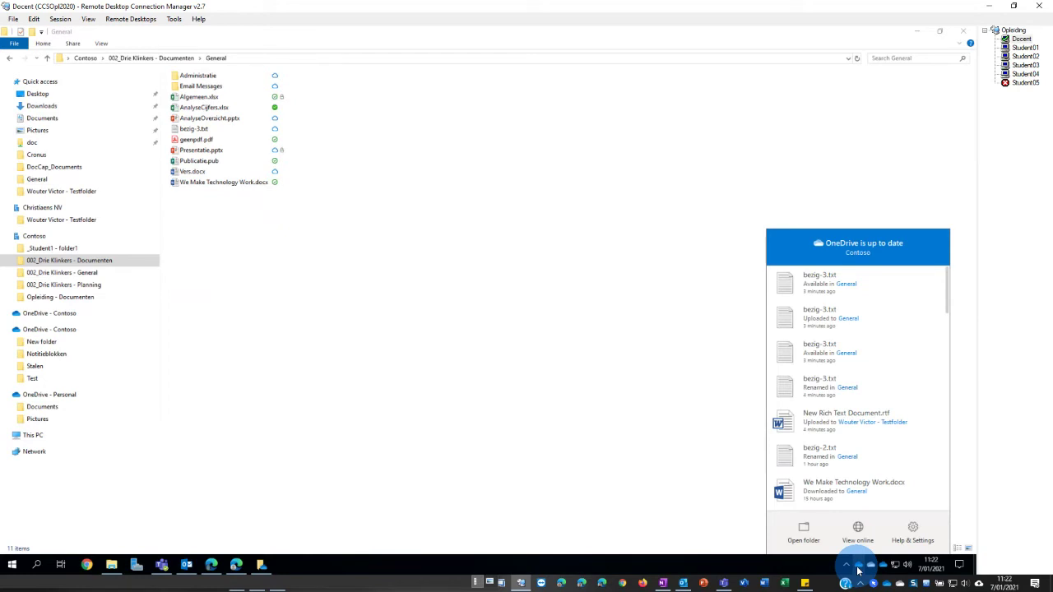
left_click(803, 539)
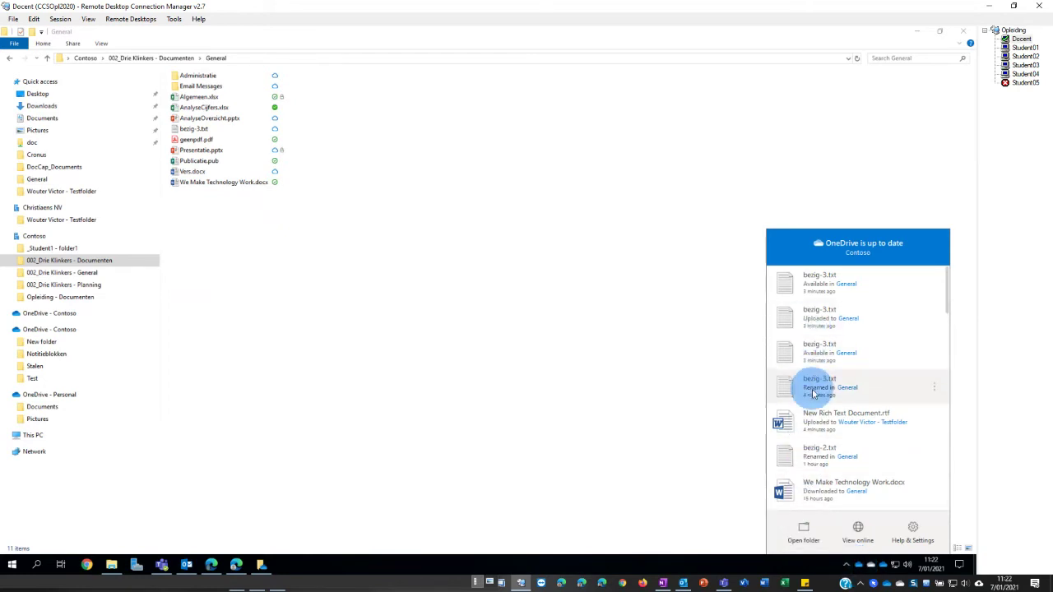
left_click(803, 539)
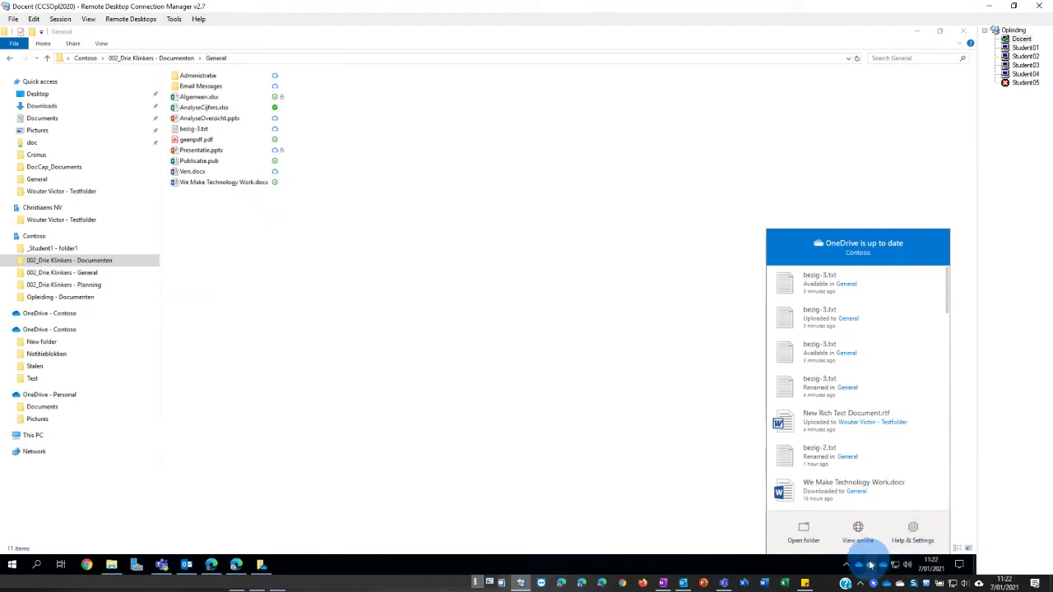
left_click(870, 566)
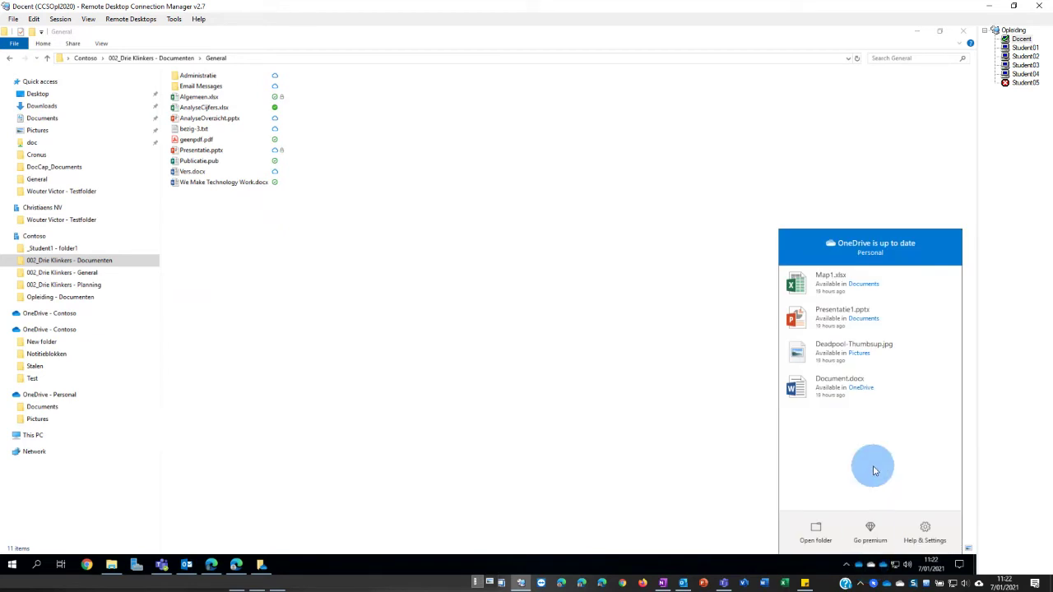
left_click(860, 565)
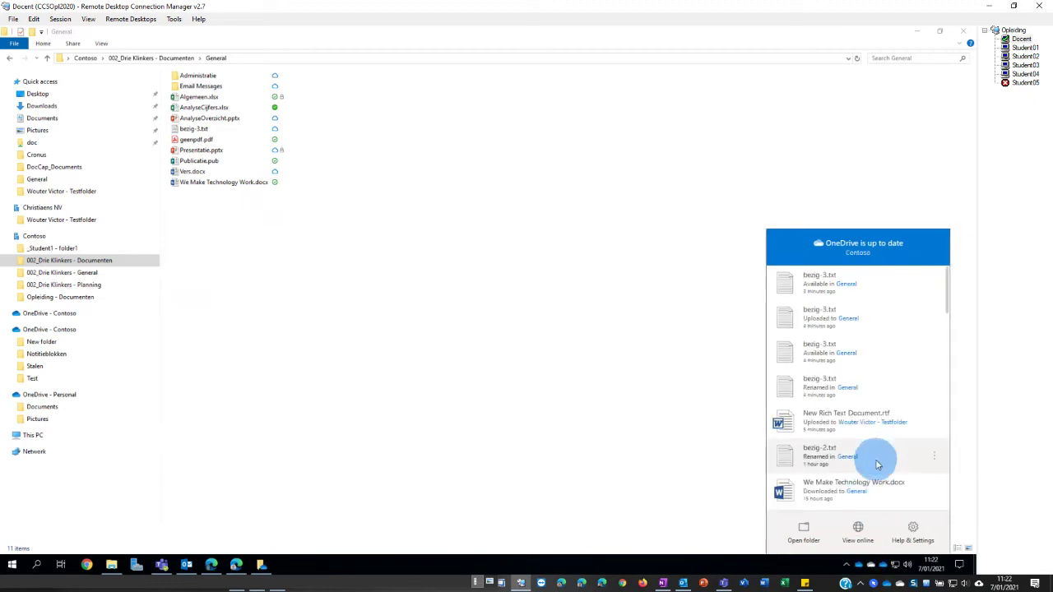
- Open the Contoso and Personal account settings and place the two windows side by side
left_click(914, 531)
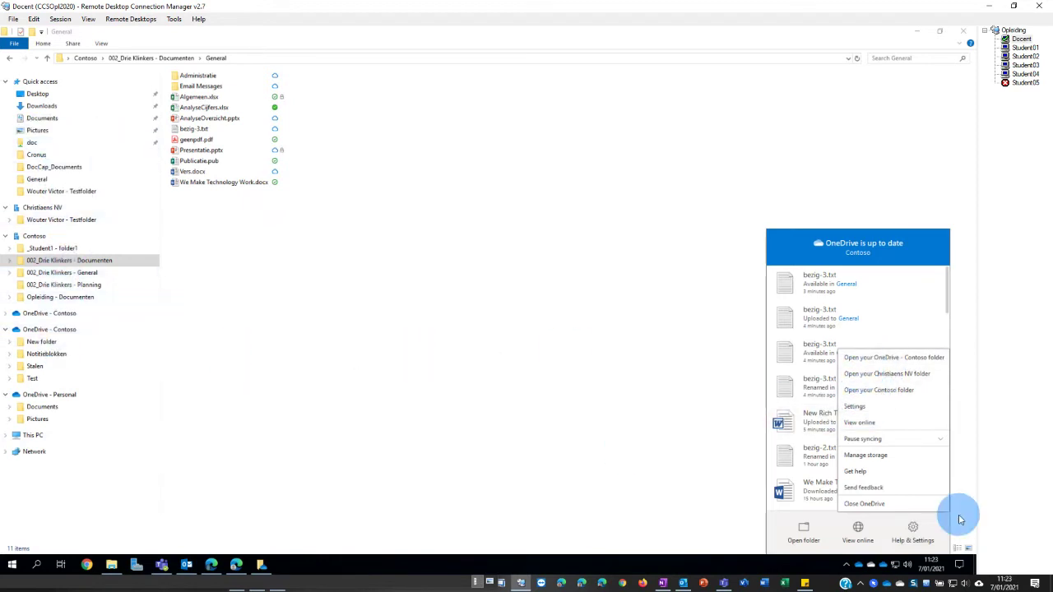
left_click(855, 406)
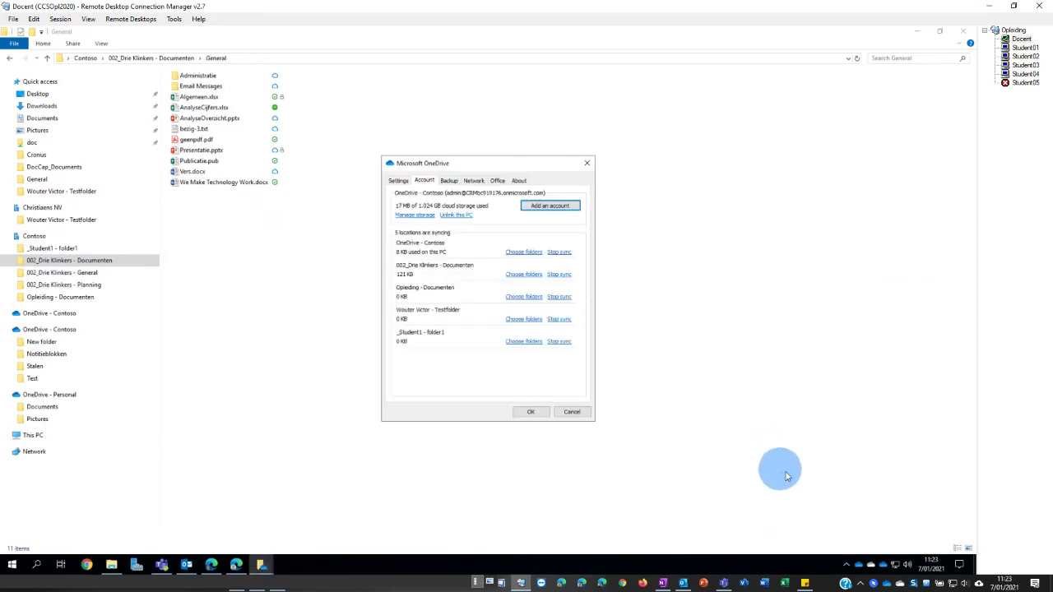
right_click(872, 565)
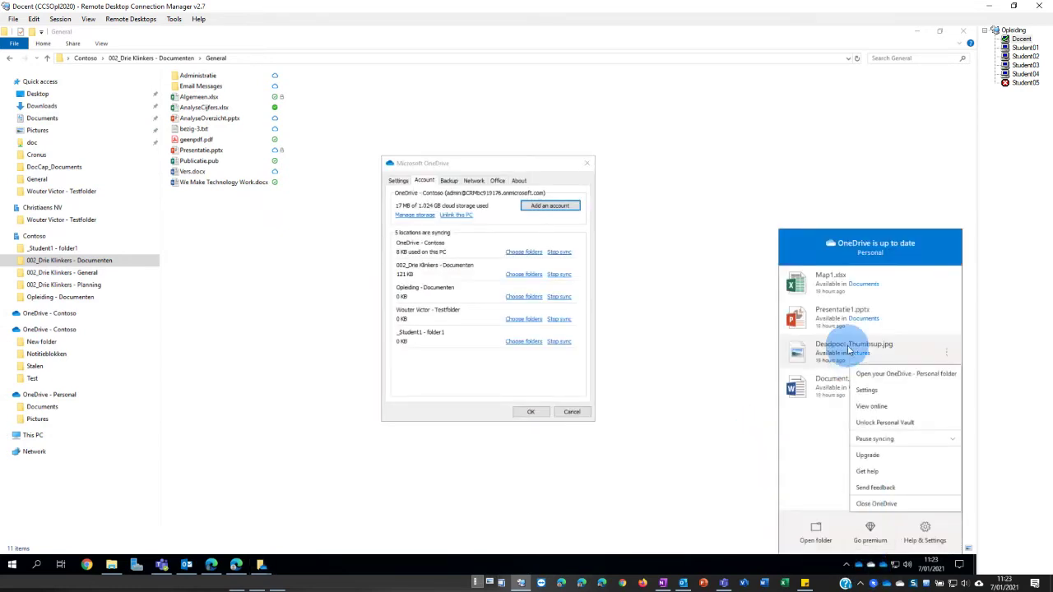
left_click(867, 392)
left_click_drag(461, 163, 678, 166)
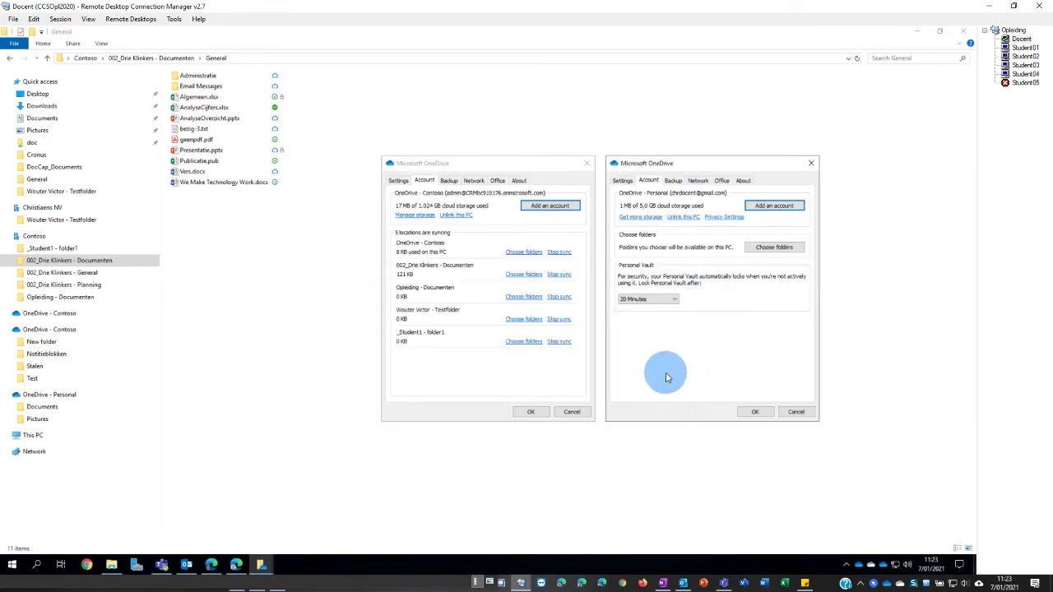
- View both accounts' Settings tabs, then return each window to its Account tab
left_click(398, 180)
left_click(625, 182)
left_click(527, 414)
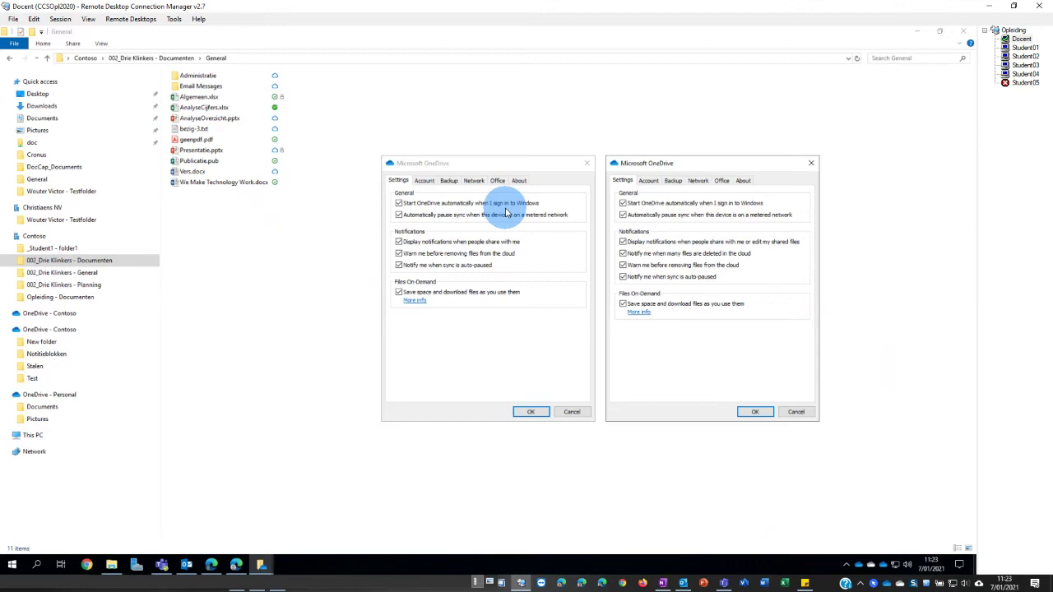
left_click(424, 181)
left_click(649, 180)
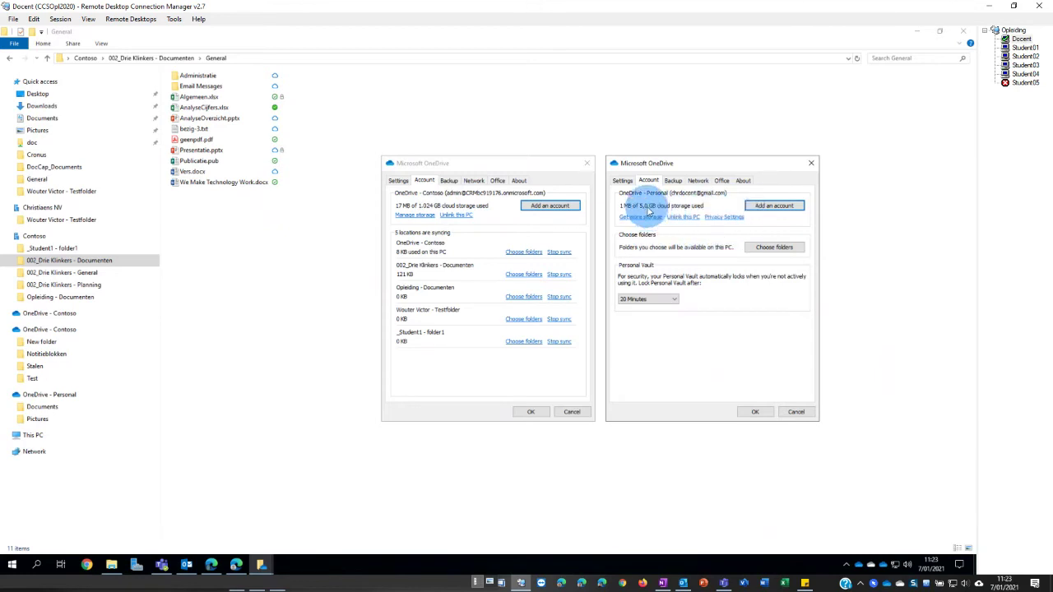
- Start adding another OneDrive account from the Contoso settings, then cancel the setup
left_click(534, 209)
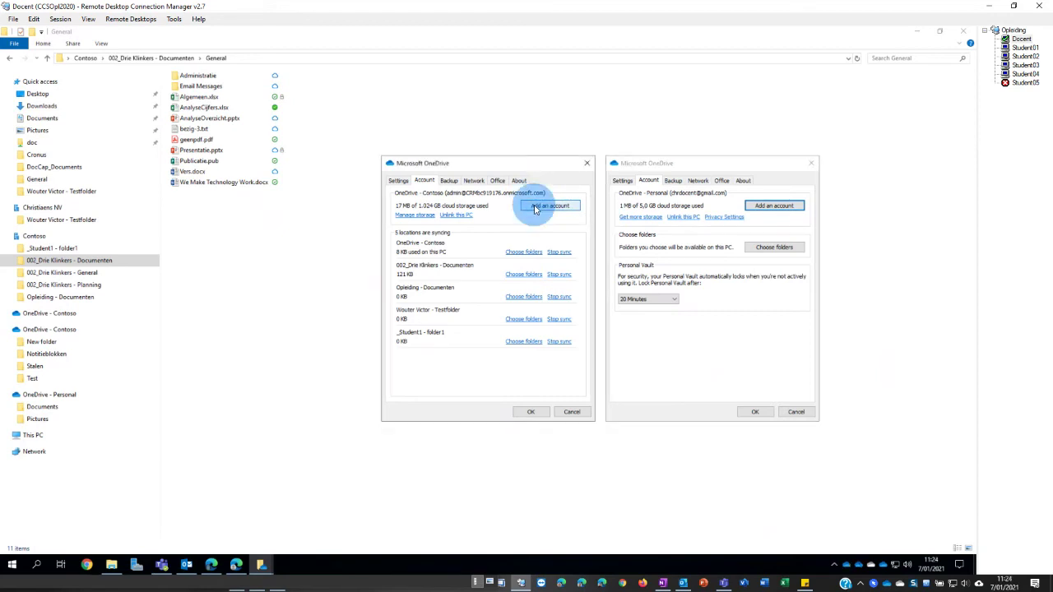
left_click(534, 207)
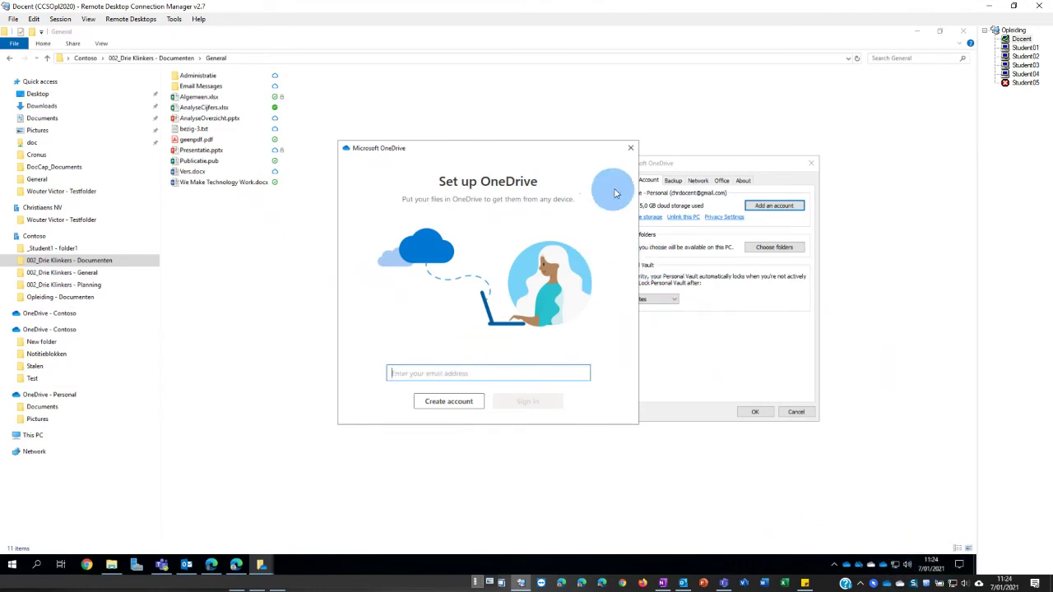
left_click(631, 148)
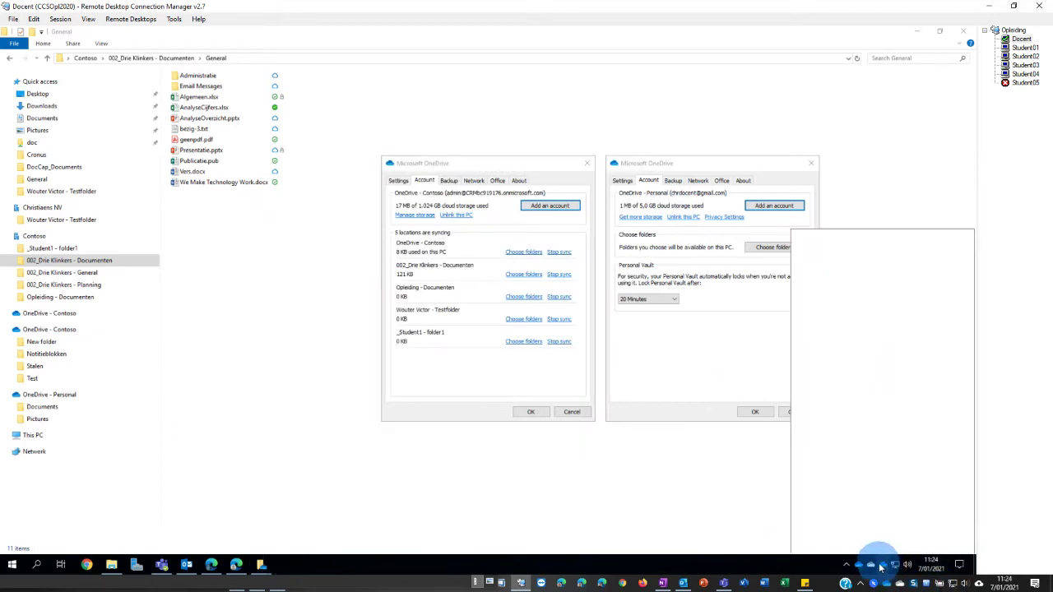
- Open the student Contoso(1) account settings, move them aside, and expand OneDrive - Contoso in Explorer
right_click(871, 564)
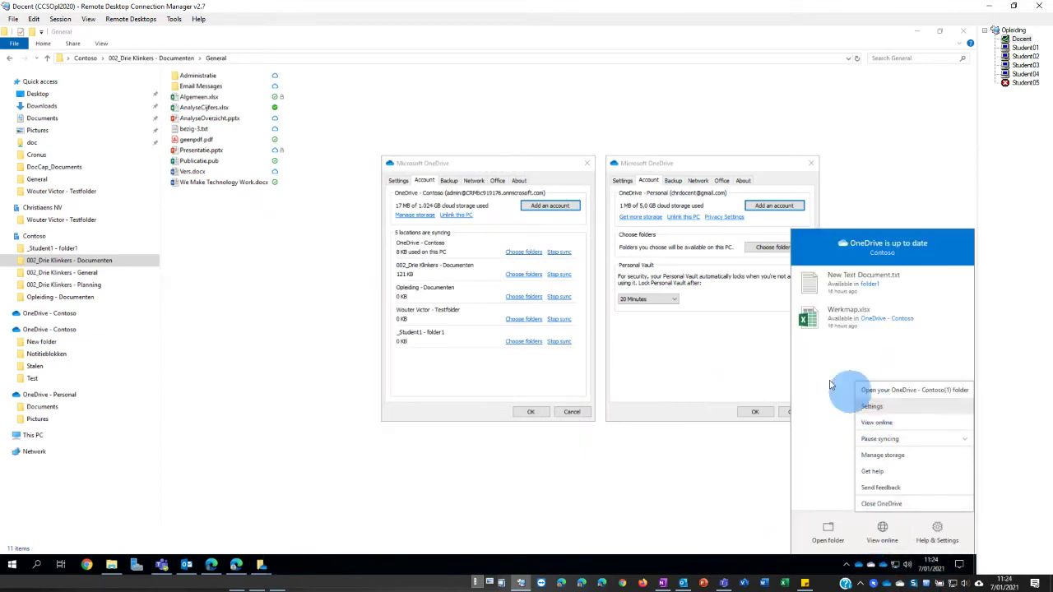
left_click(872, 406)
left_click_drag(492, 171, 270, 226)
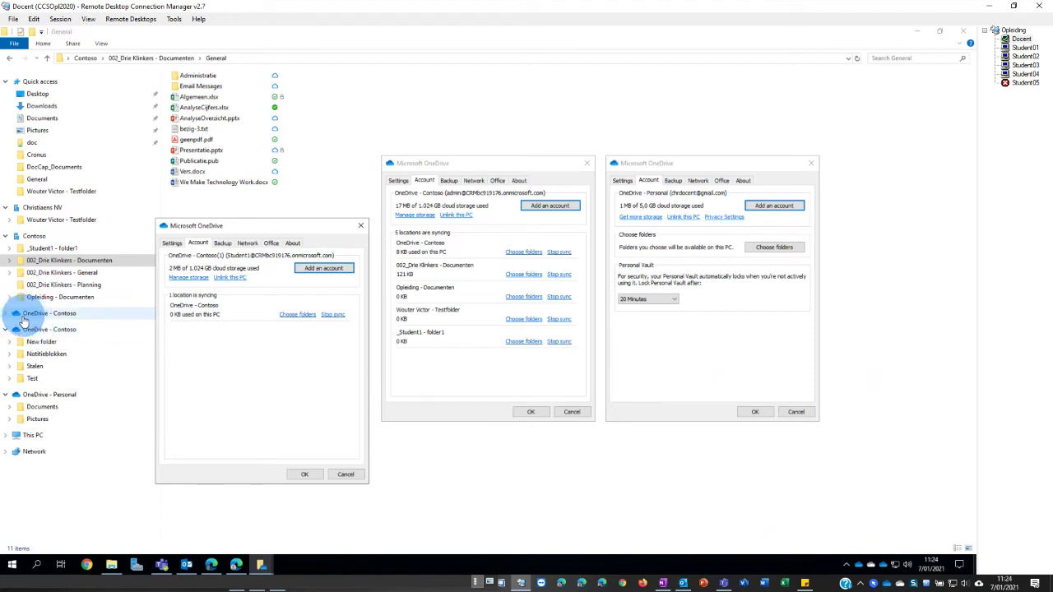
left_click(7, 314)
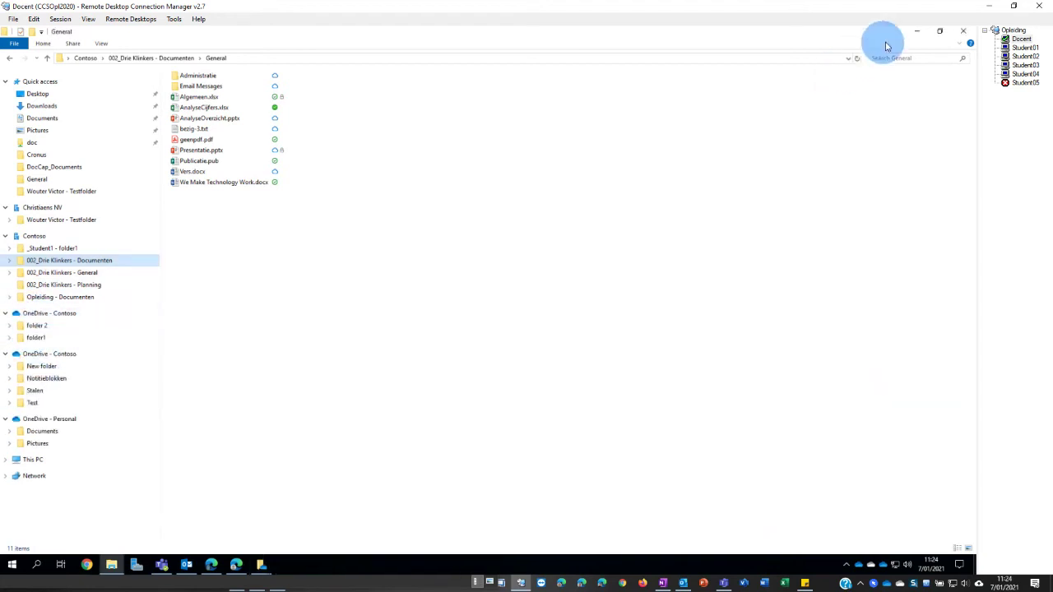
- Exclude Documents > Privé and Pictures from the Personal account's synced folders and confirm with OK
left_click(914, 37)
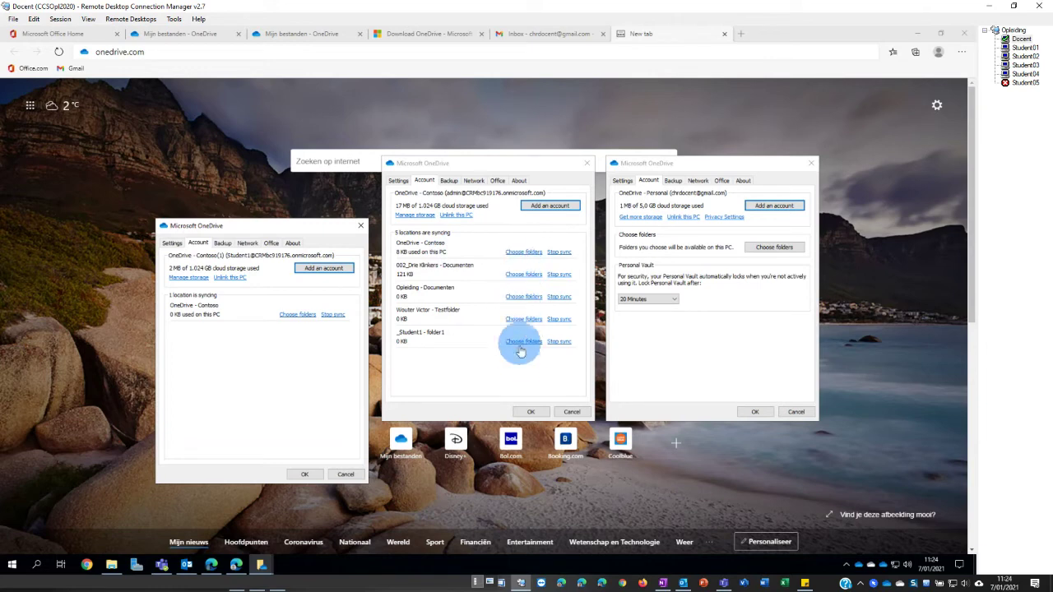
left_click(774, 246)
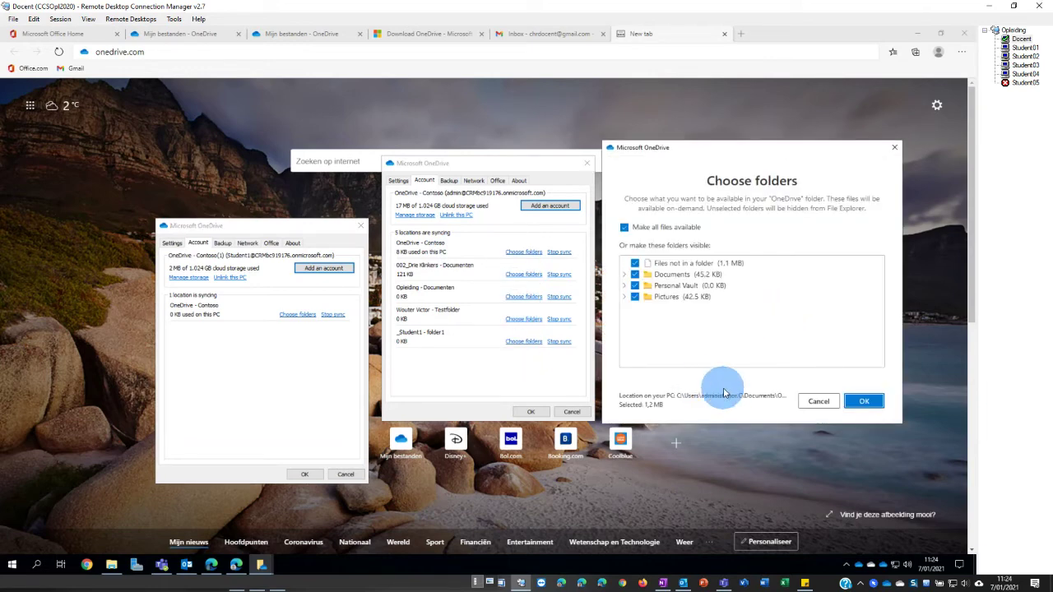
left_click(625, 275)
left_click(640, 297)
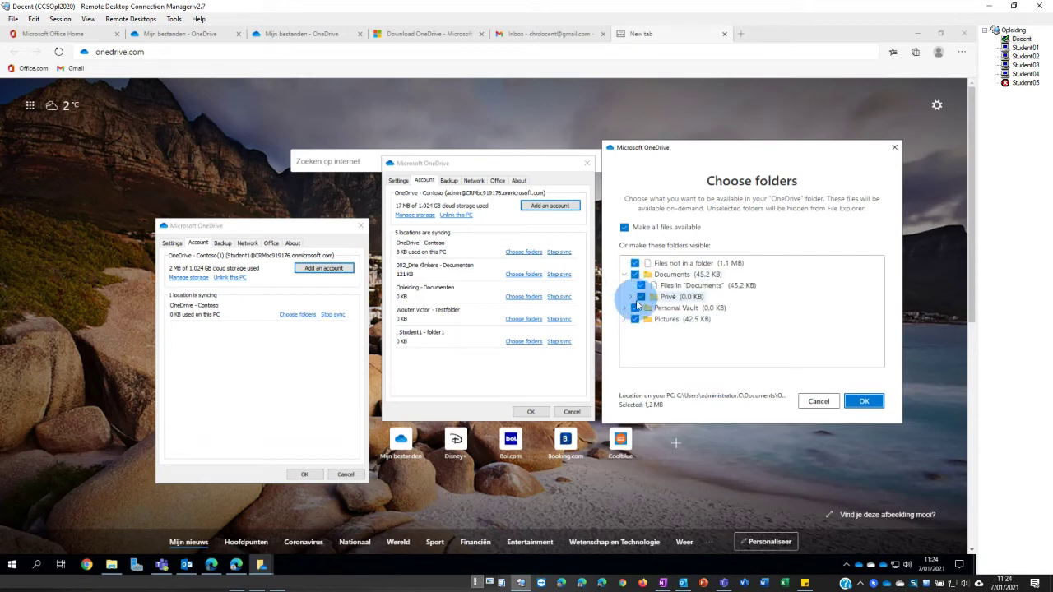
left_click(640, 297)
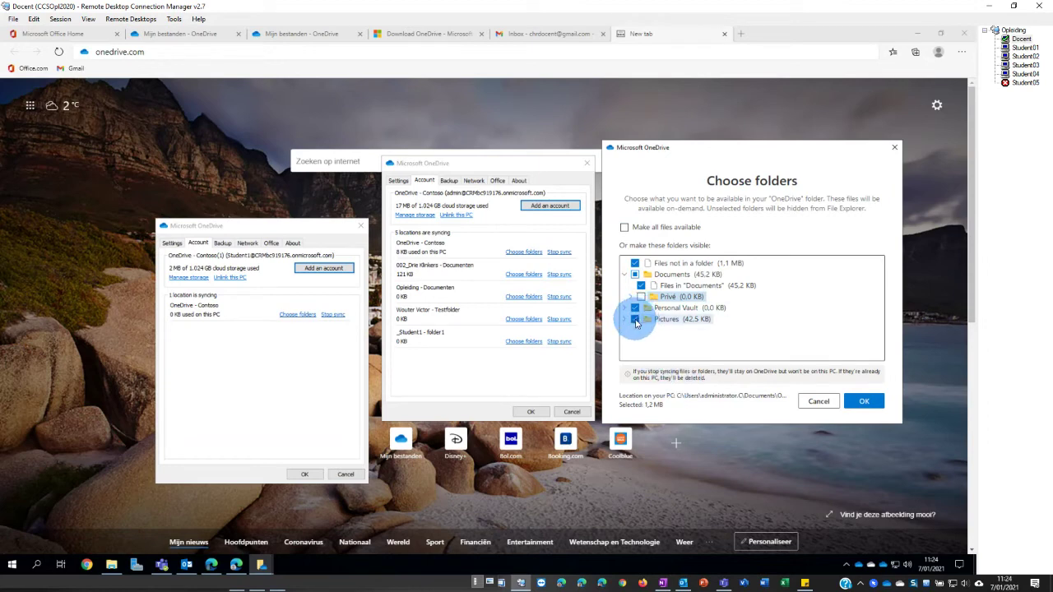
left_click(634, 319)
left_click(882, 408)
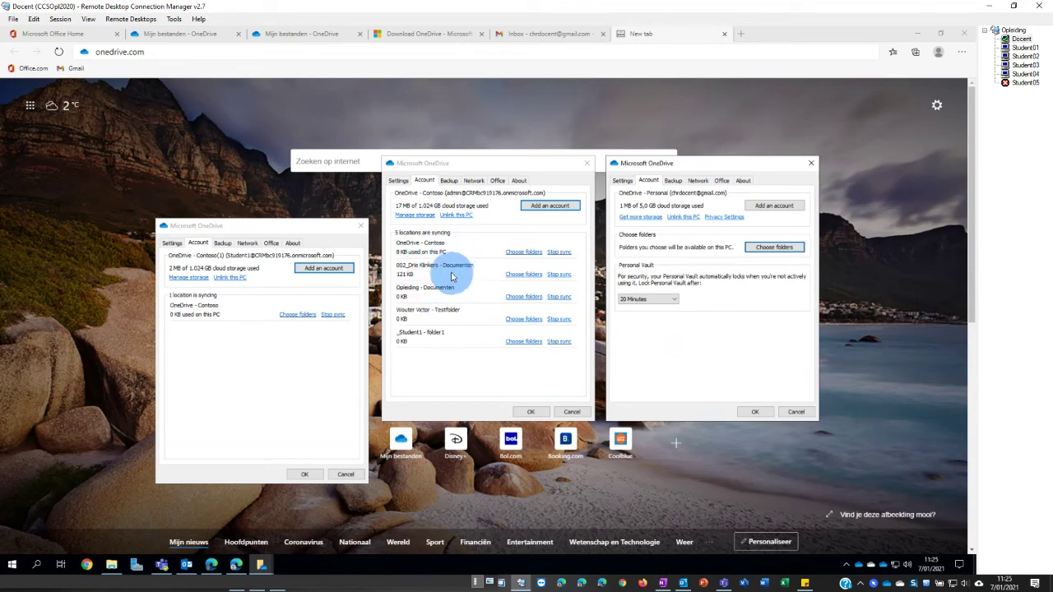
- Show the Backup tab in both the Contoso and Personal settings windows, with Explorer minimized
left_click(113, 569)
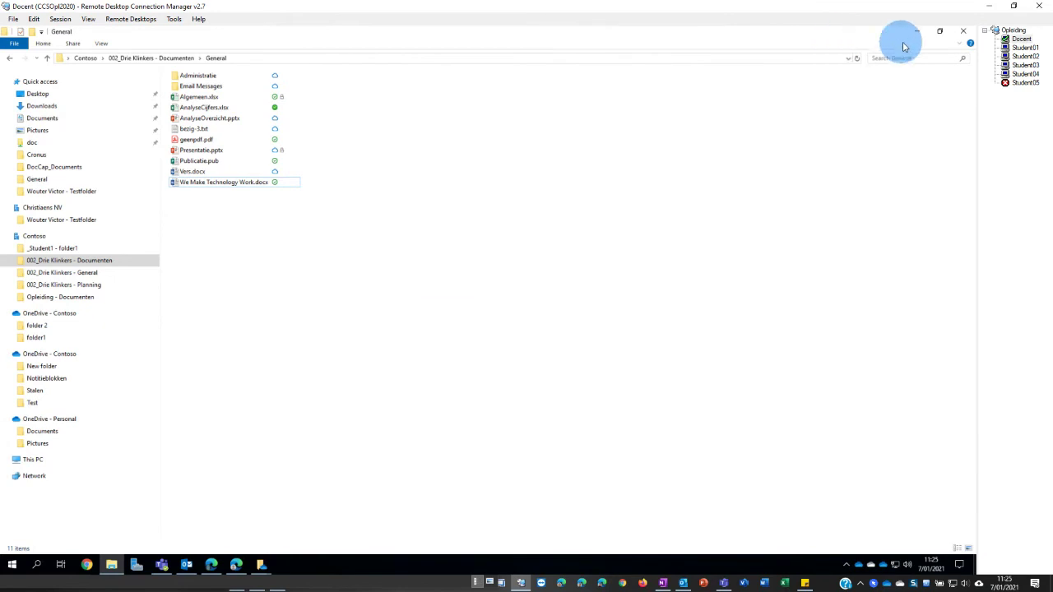
left_click(939, 30)
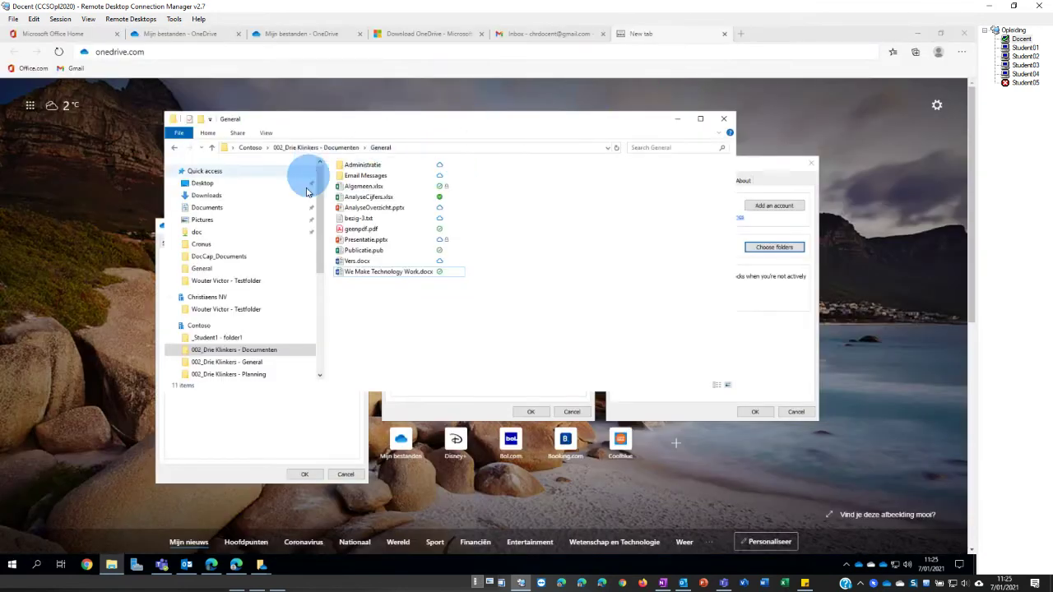
scroll(254, 312, "down", 2)
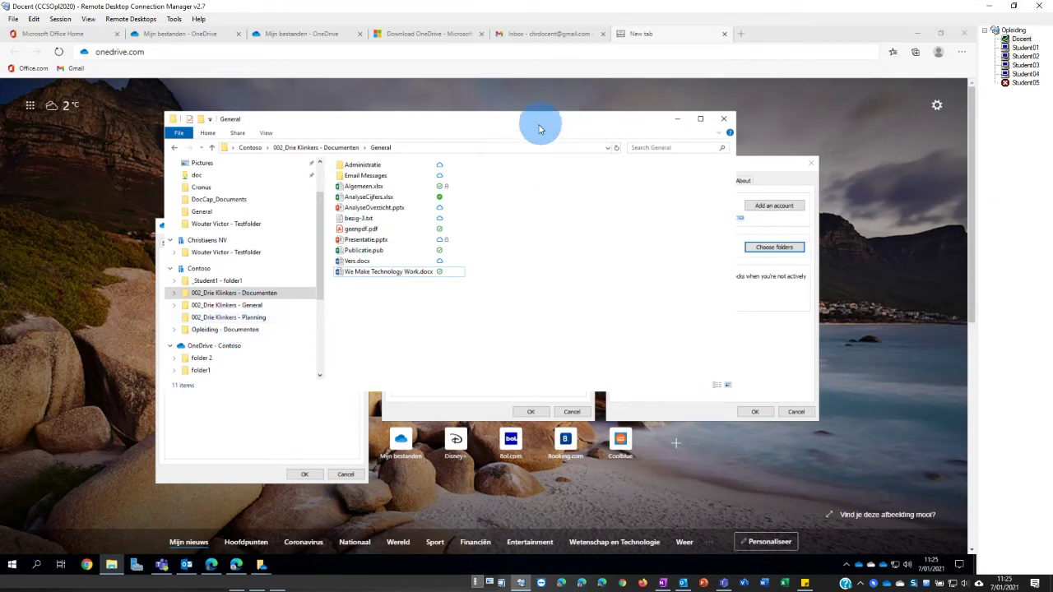
left_click(487, 396)
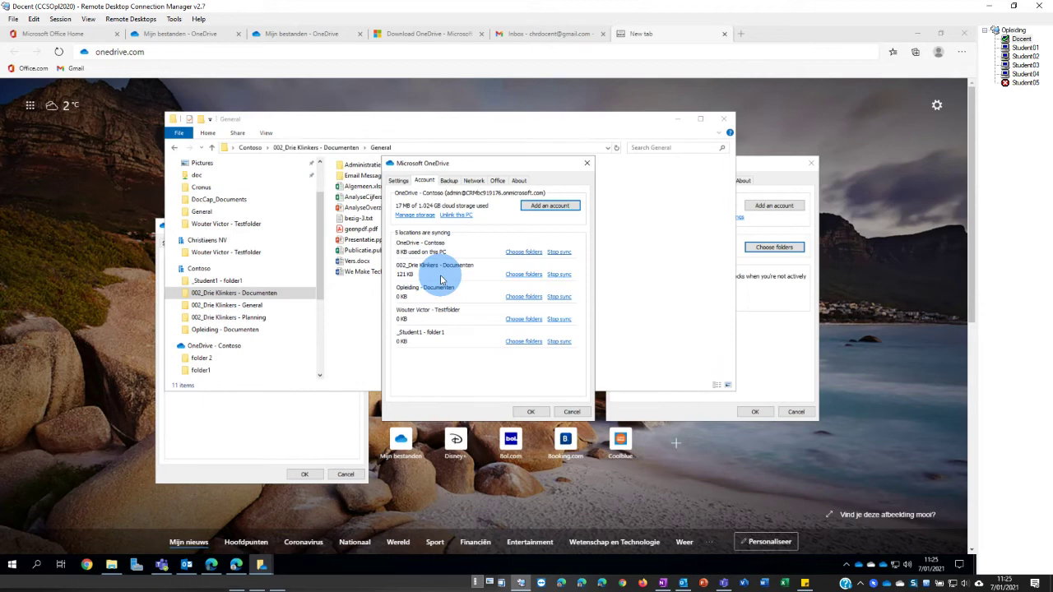
left_click(448, 180)
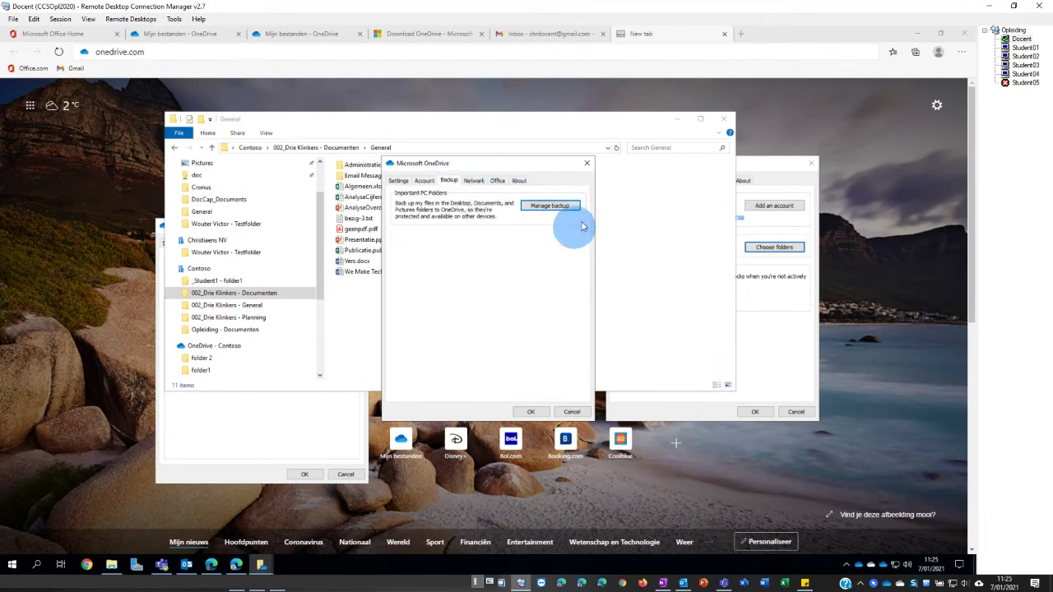
left_click(677, 119)
left_click(673, 181)
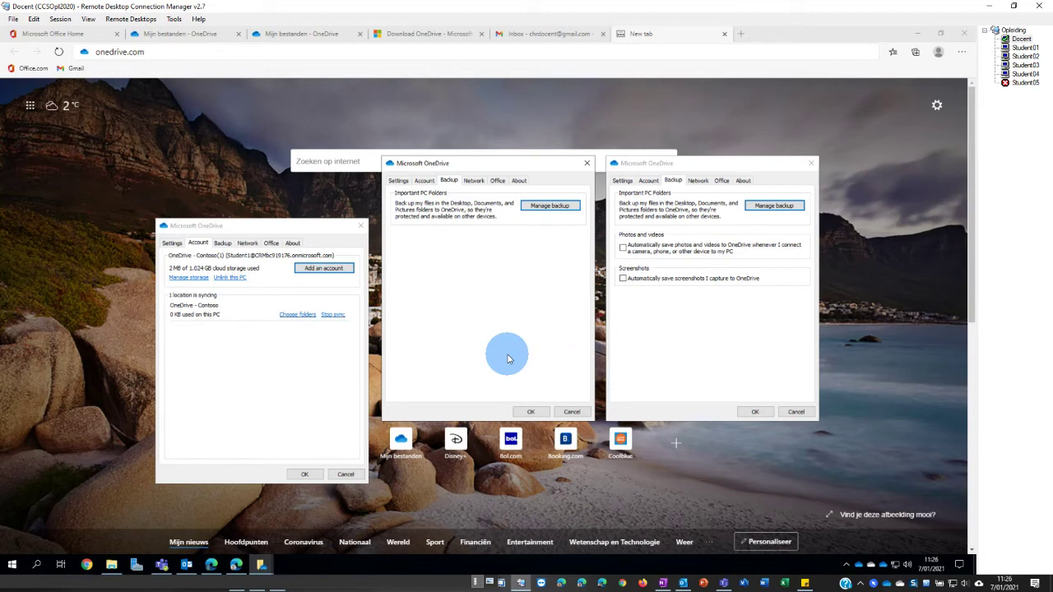
- Review the Network, Office and About tabs for both the Contoso and Personal accounts
left_click(473, 180)
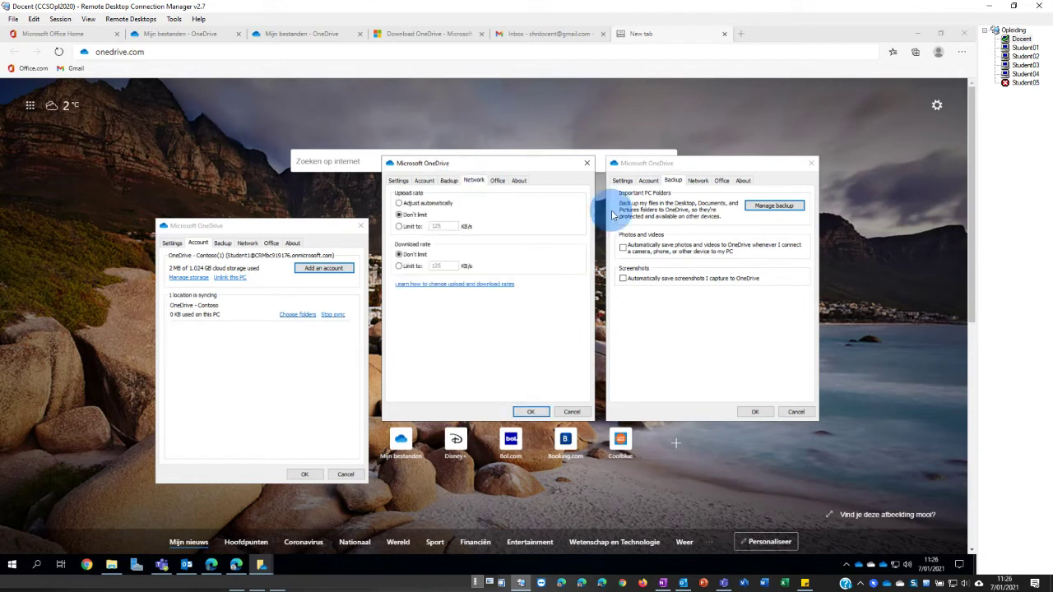
left_click(697, 180)
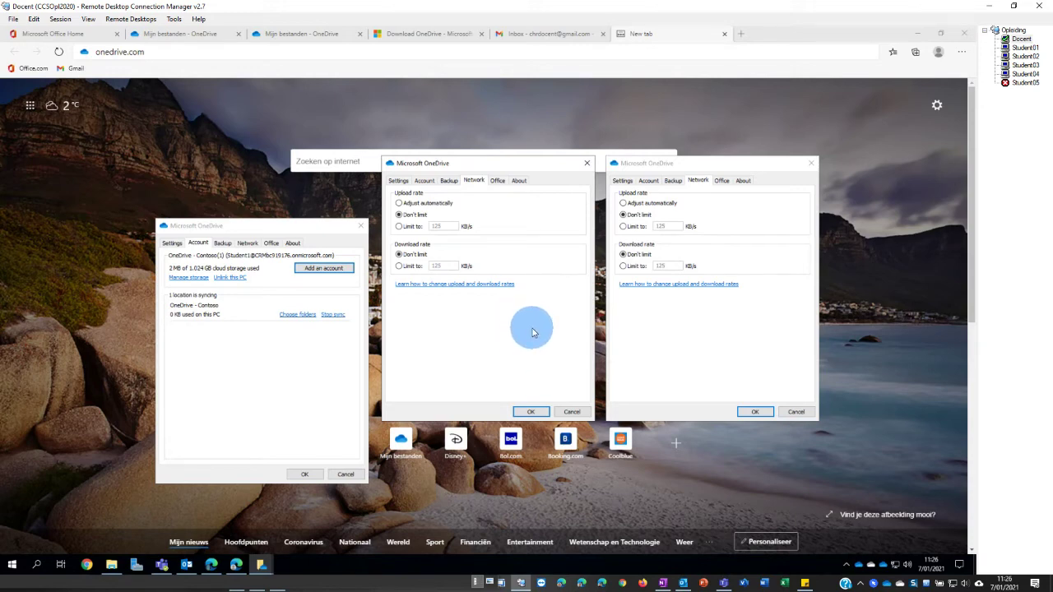
left_click(497, 181)
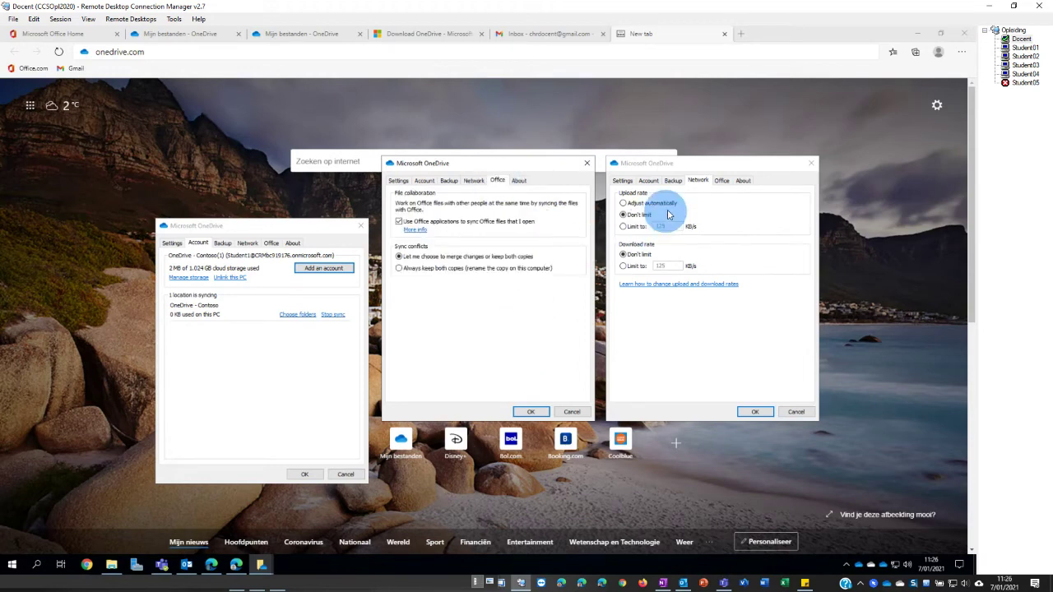
left_click(721, 180)
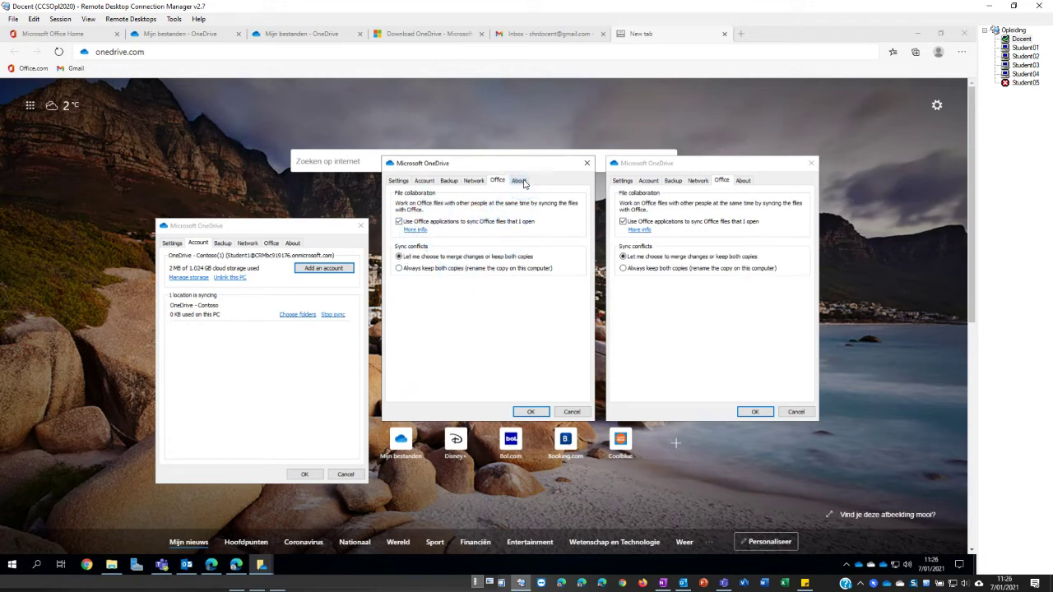
left_click(519, 180)
left_click(743, 180)
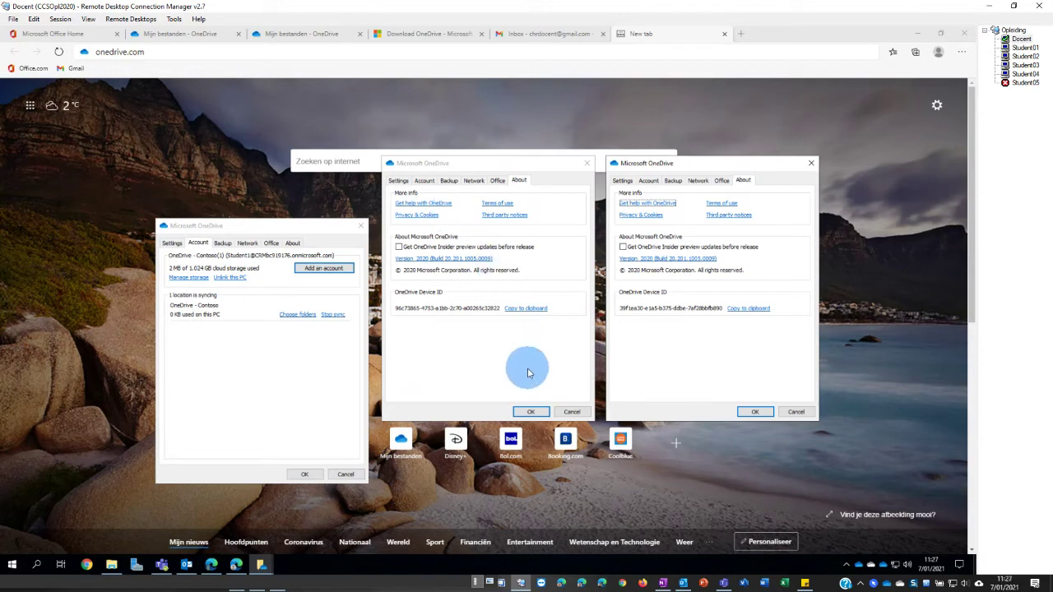
- Cancel all three OneDrive settings windows and close the version history window
left_click(564, 411)
left_click(791, 412)
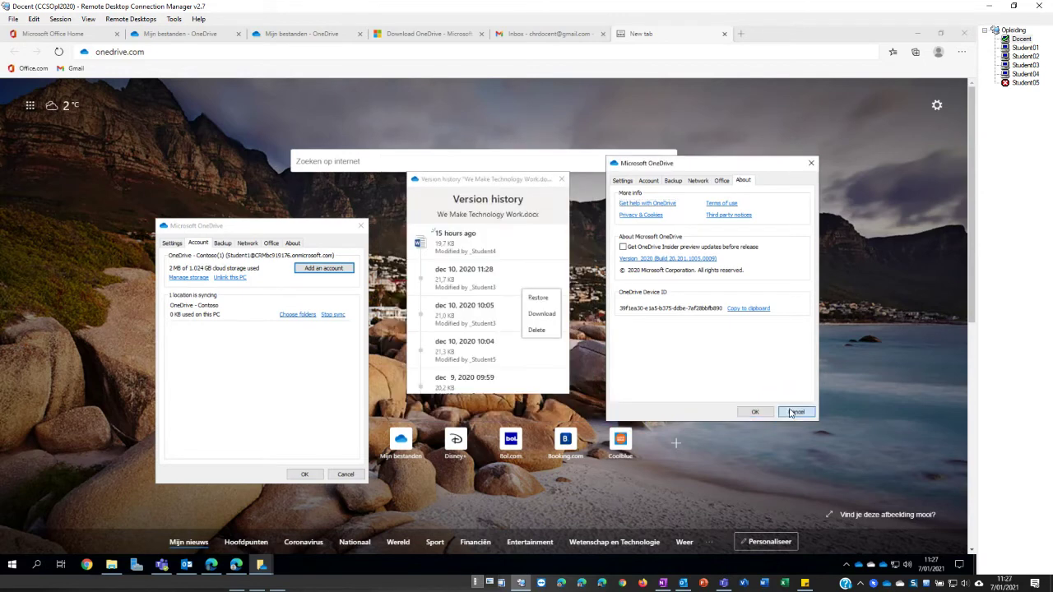
left_click(345, 473)
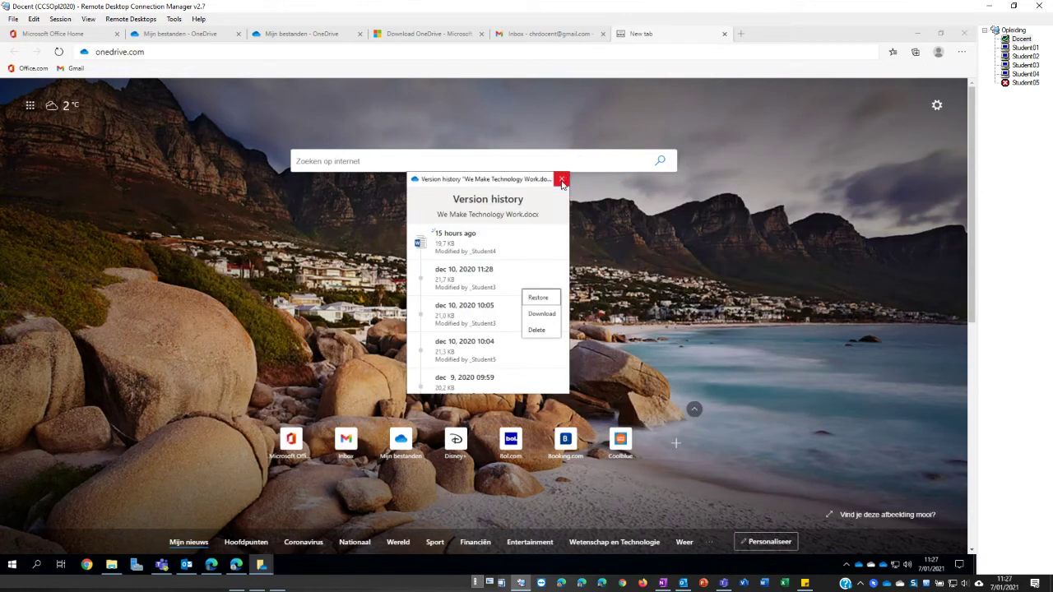
left_click(562, 178)
- Check the Pause syncing durations, then choose Manage storage, opening a 'That didn't work' tab
right_click(856, 567)
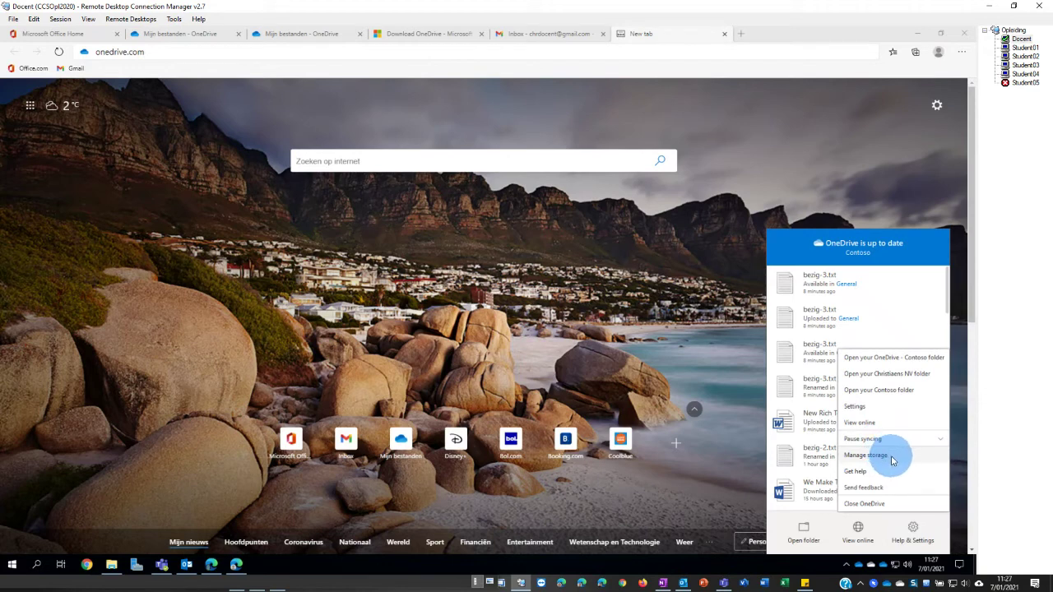
left_click(905, 439)
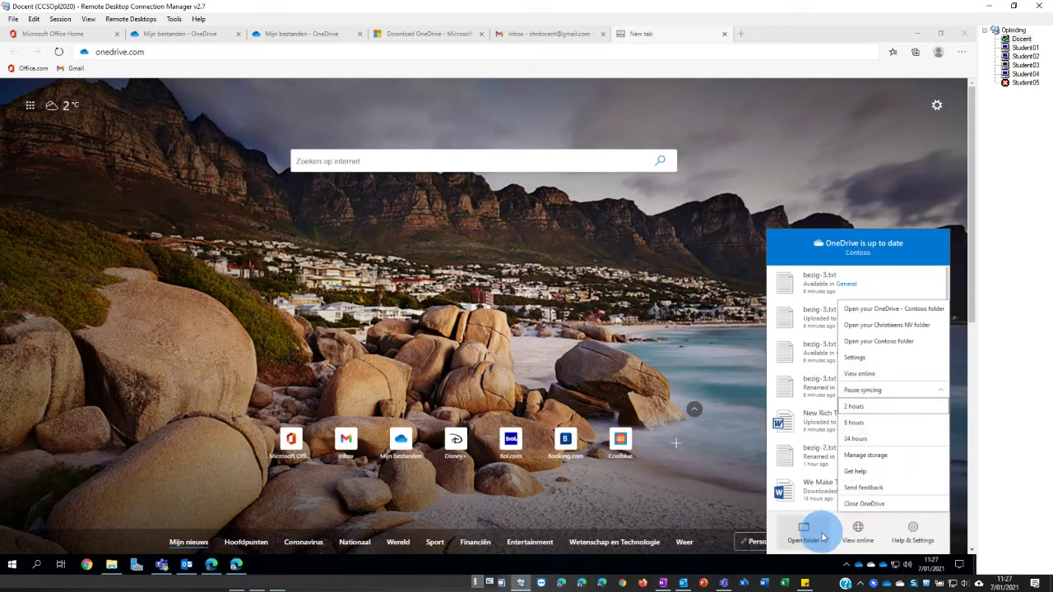
left_click(911, 529)
left_click(911, 529)
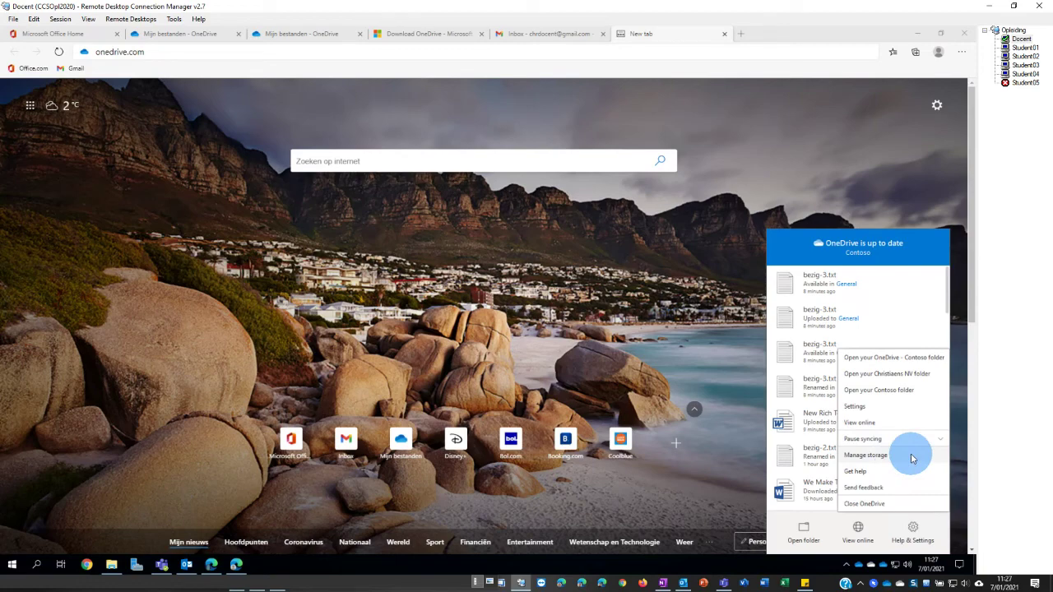
left_click(865, 455)
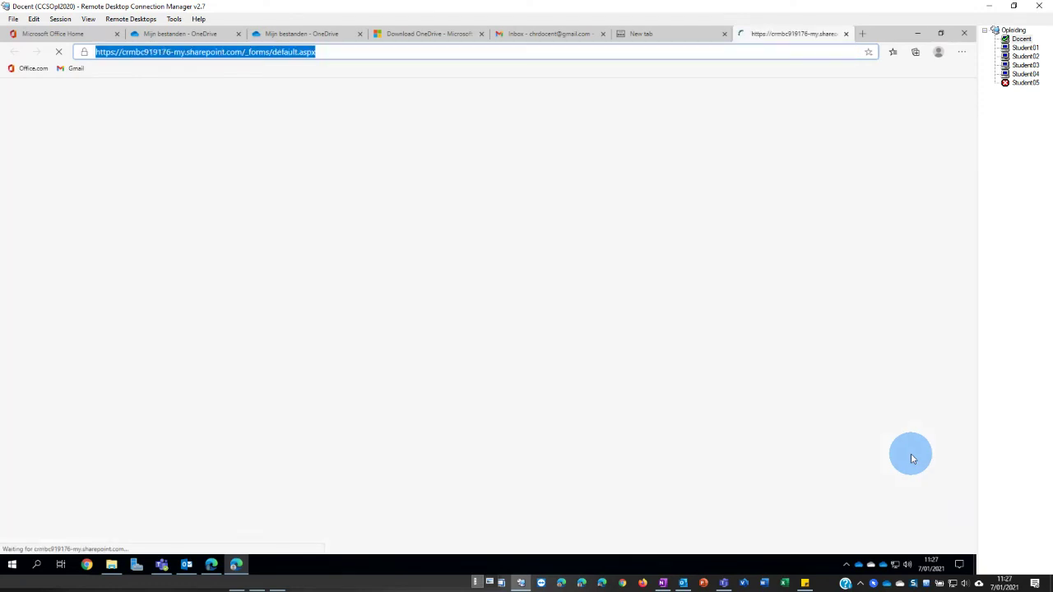
- Close the error tab and choose Contoso's Manage storage from the SharePoint window to show storage metrics
left_click(845, 34)
left_click(212, 565)
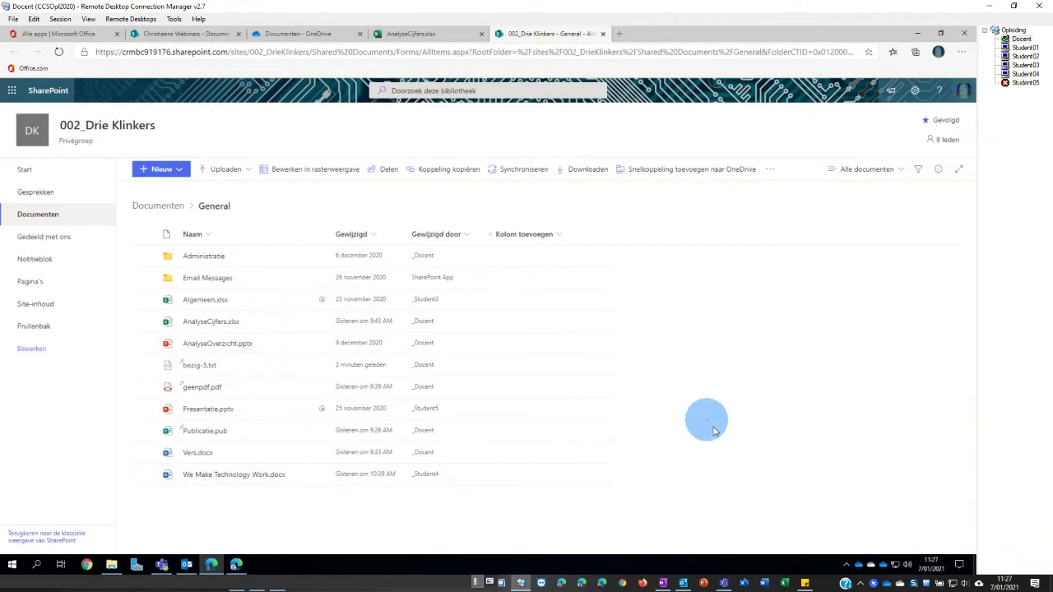
left_click(858, 568)
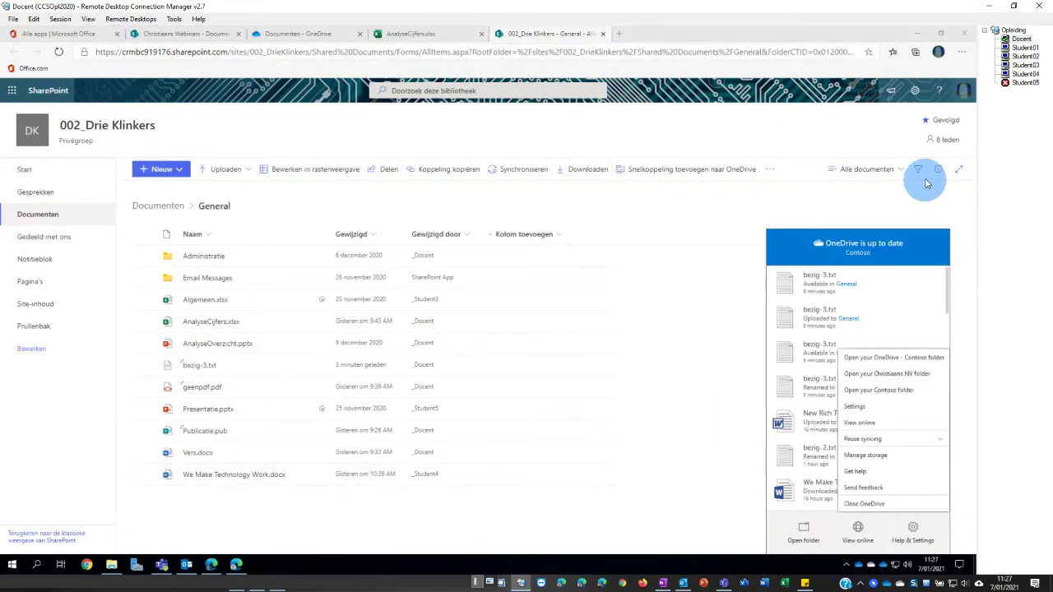
right_click(876, 366)
left_click(865, 455)
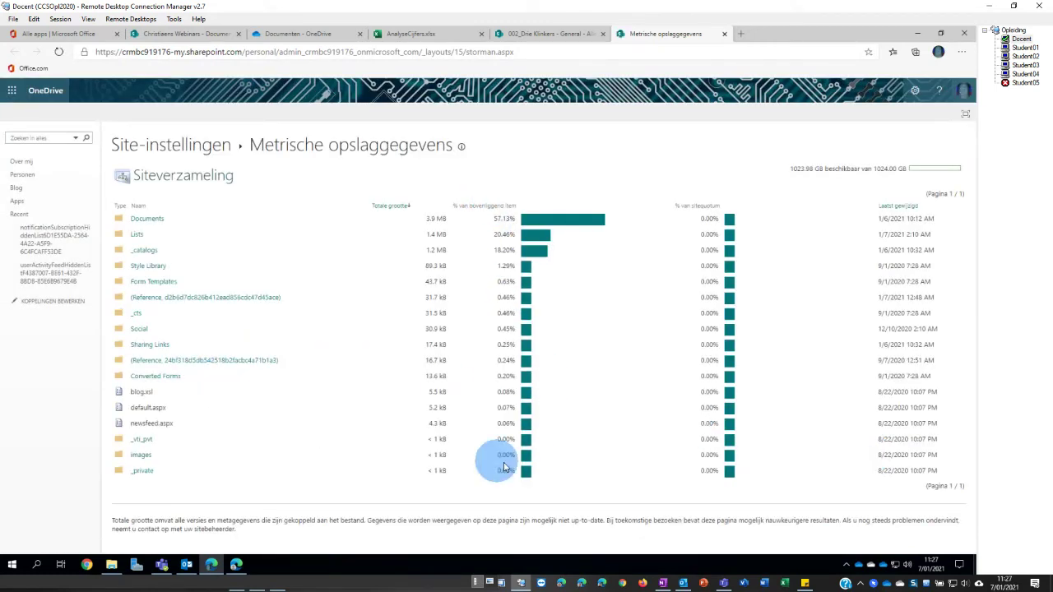
right_click(873, 568)
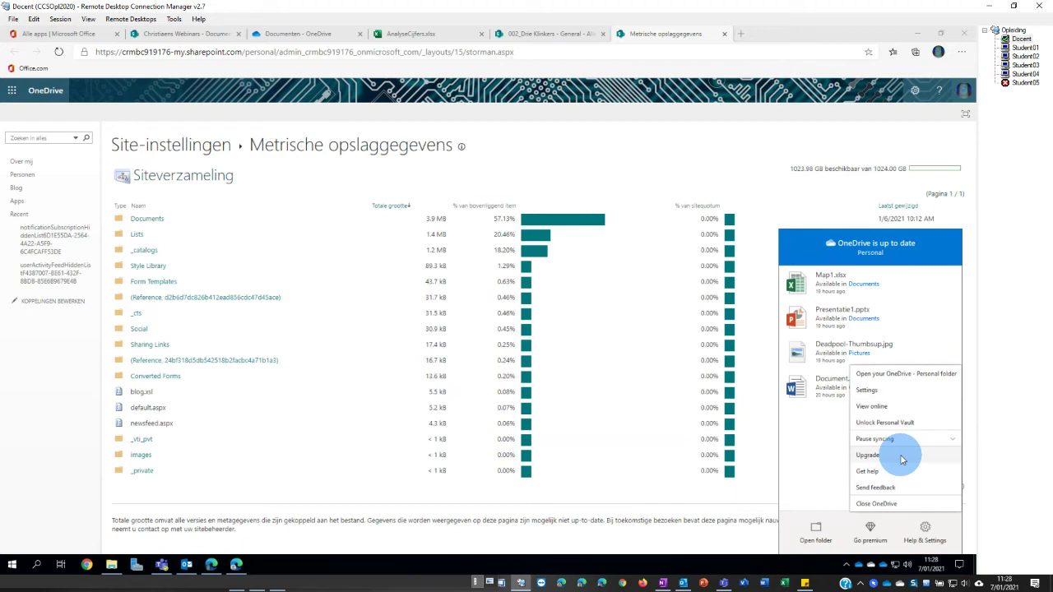
- Open the Share dialog for Vers.docx in the General folder, then bring the other Edge window forward
left_click(458, 551)
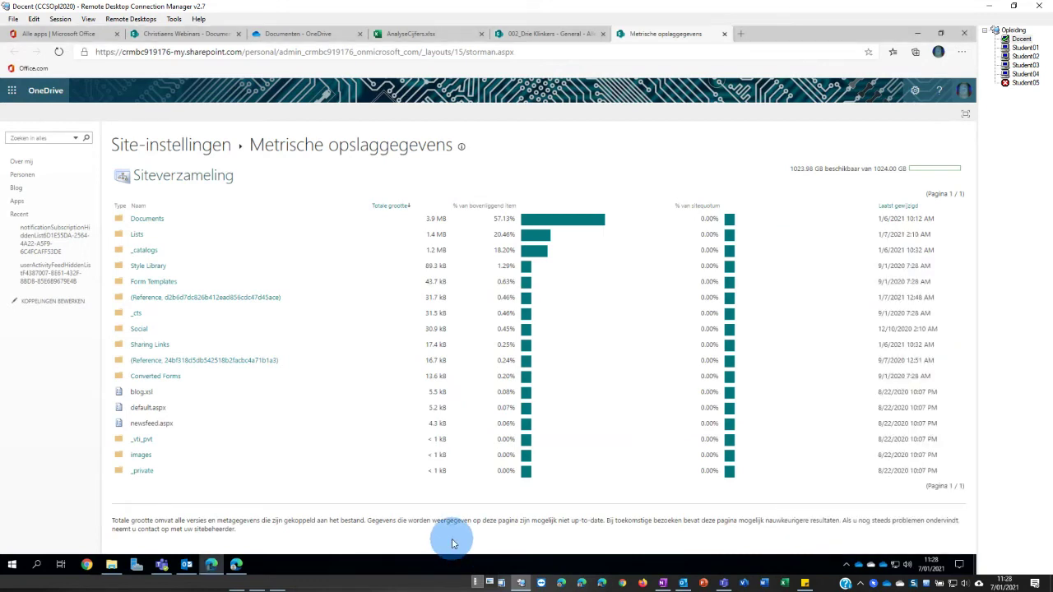
left_click(138, 564)
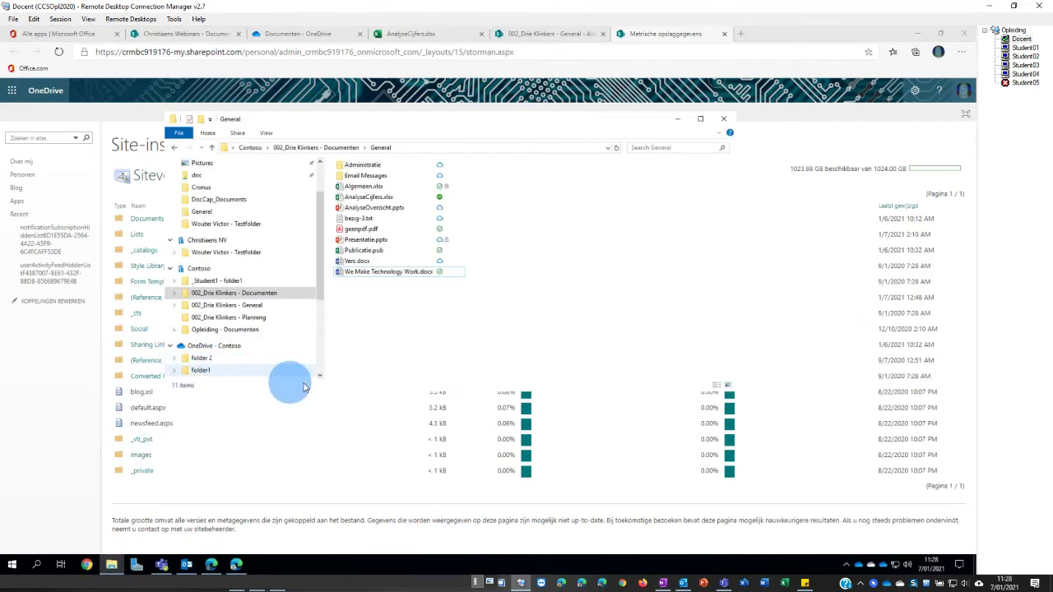
left_click(917, 35)
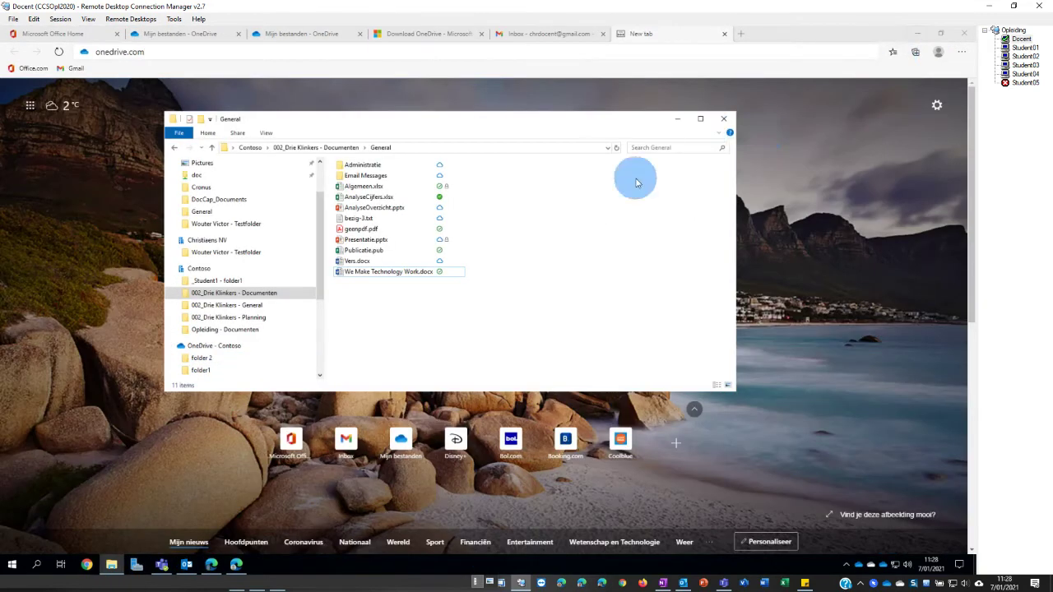
left_click_drag(434, 123, 409, 190)
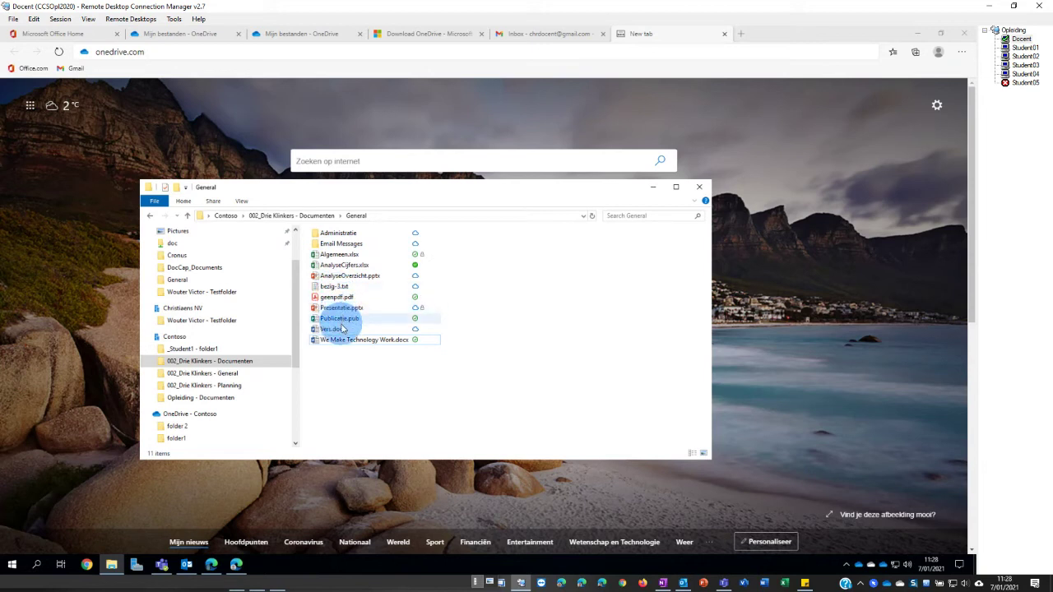
left_click(336, 330)
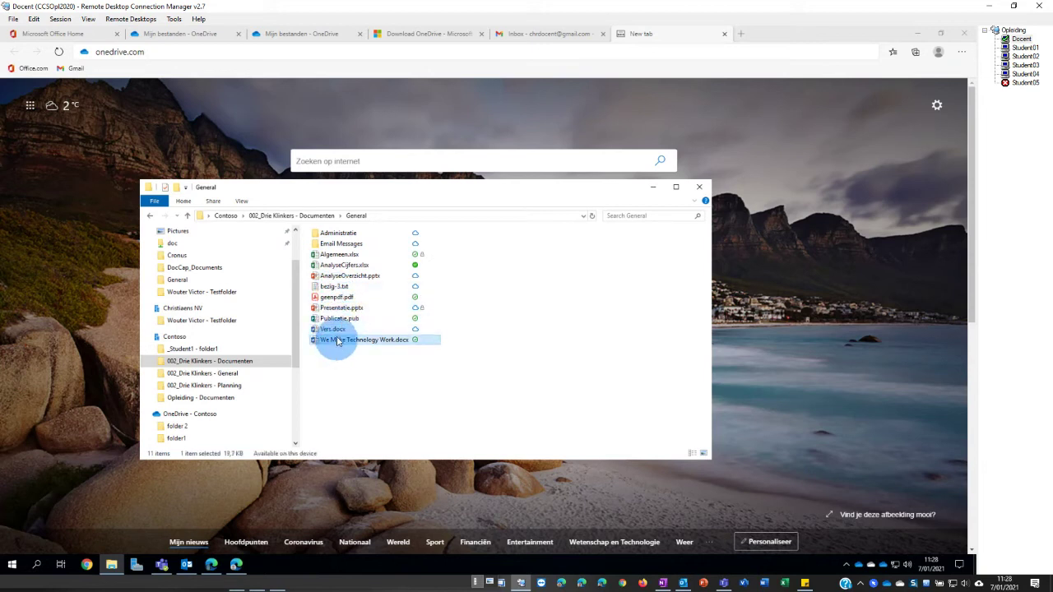
right_click(334, 333)
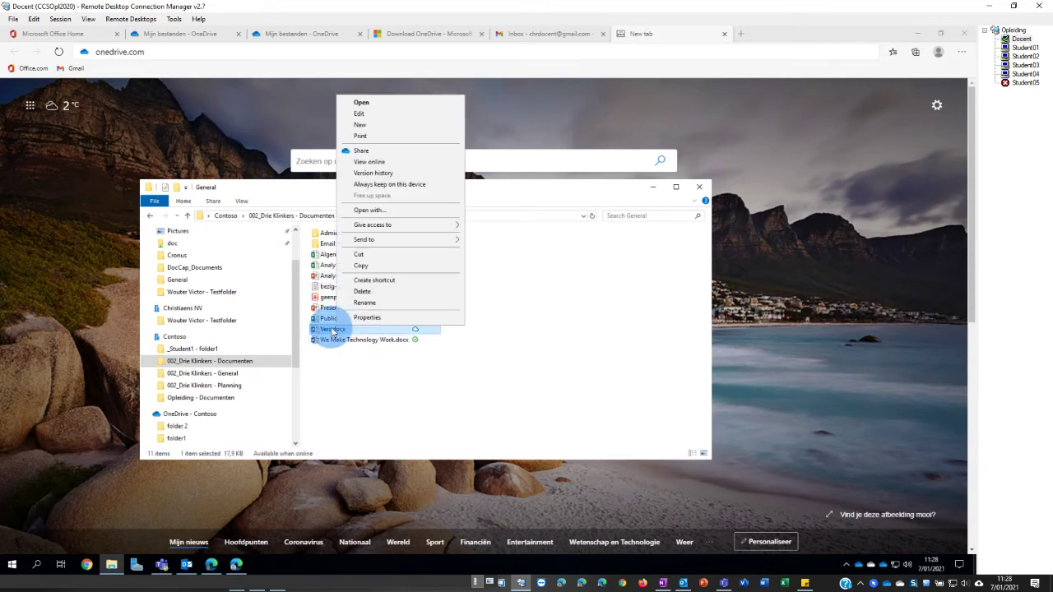
left_click(391, 153)
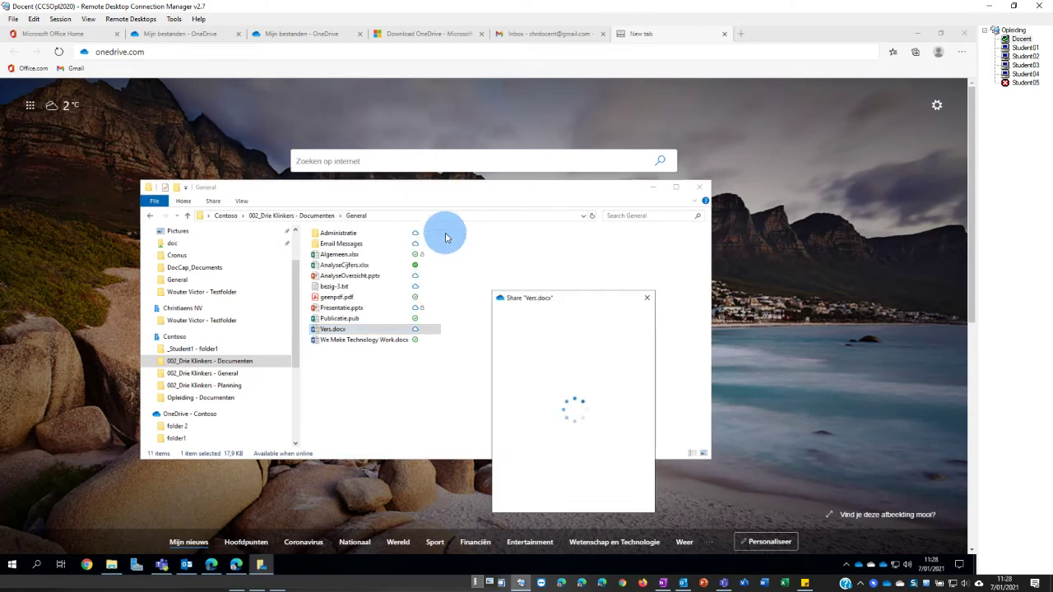
left_click(222, 567)
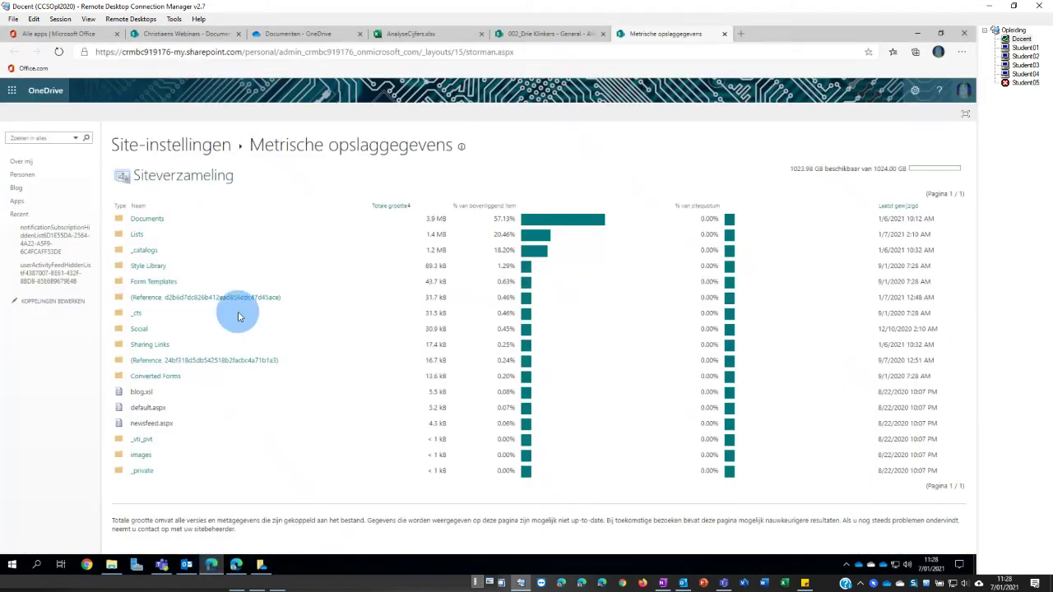
- Open sharing for Book 1.xlsx from My files in OneDrive on the web
left_click(174, 34)
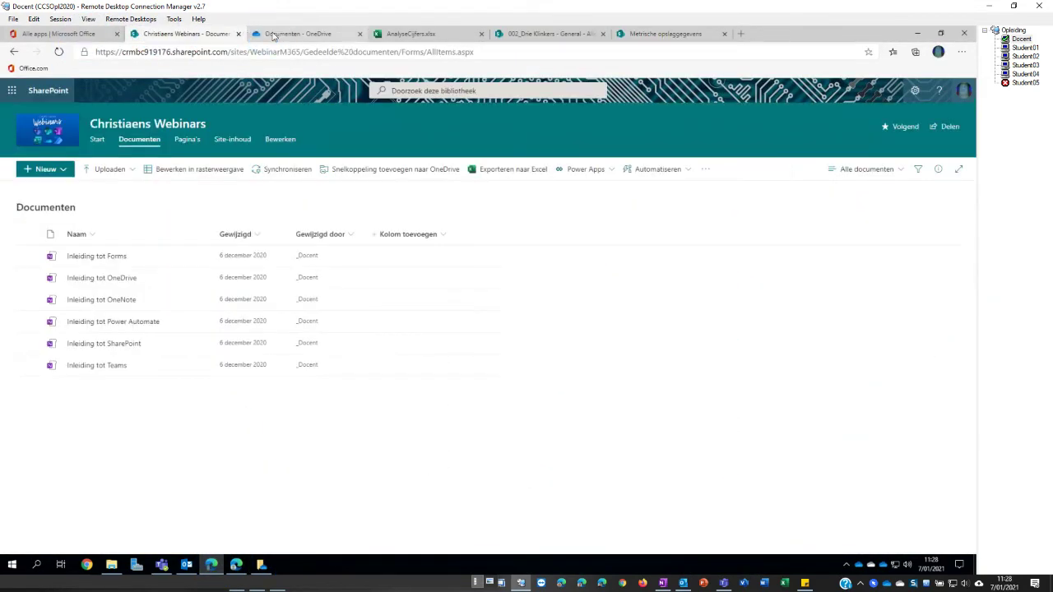
left_click(276, 34)
left_click(37, 134)
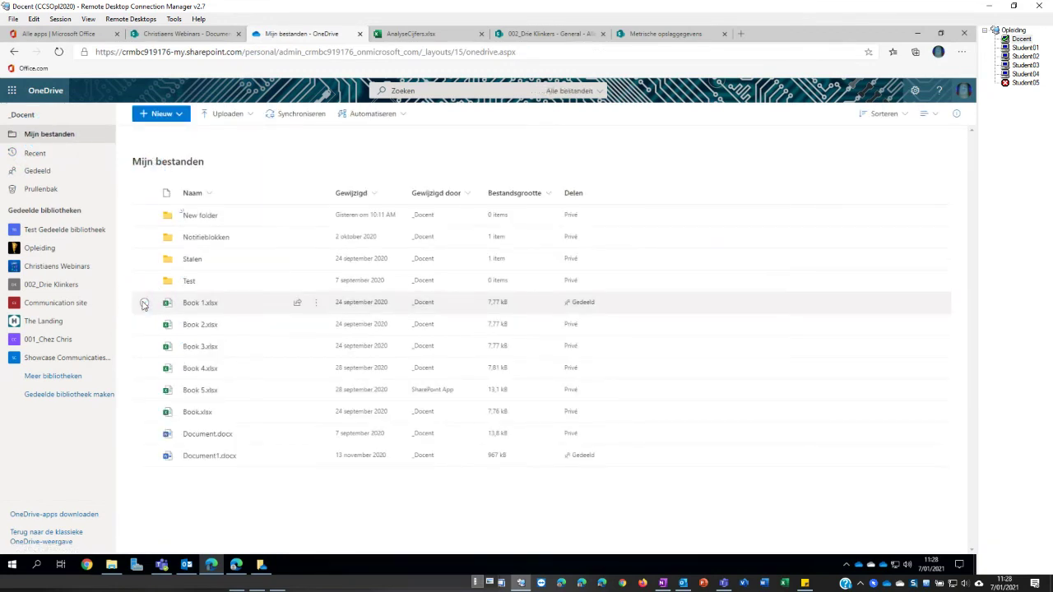
left_click(144, 304)
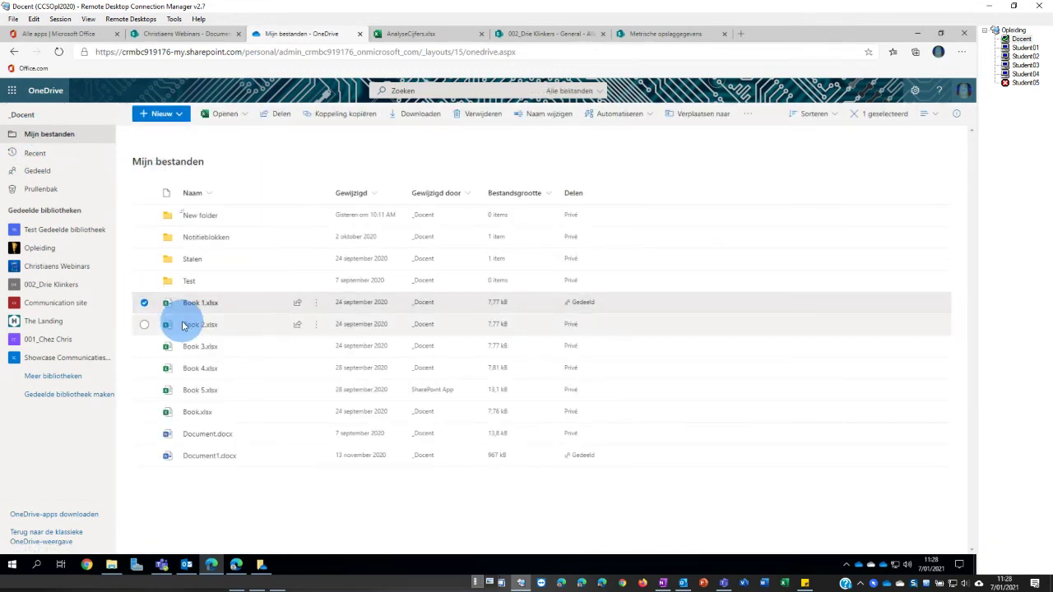
left_click(280, 118)
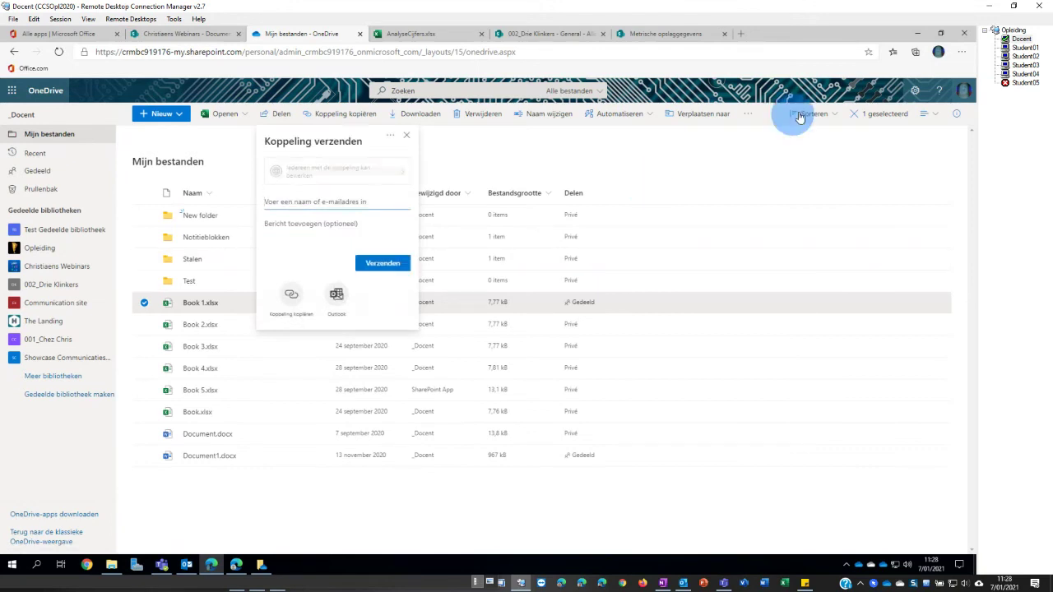
- Add the Contoso student as the Vers.docx share recipient with the message 'hey', then return to the browser
left_click(915, 35)
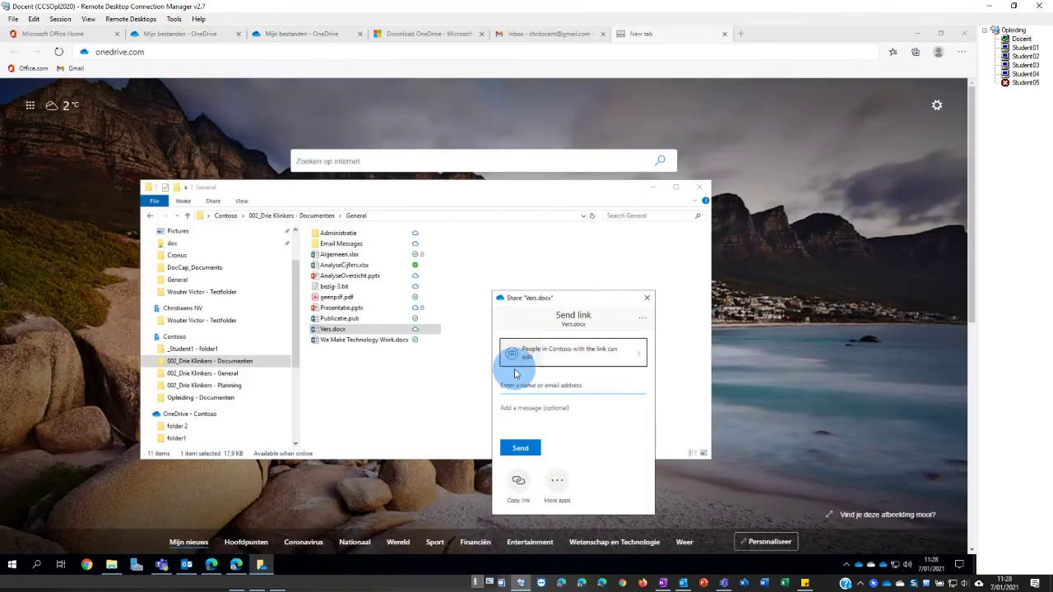
left_click_drag(534, 298, 446, 210)
left_click(498, 297)
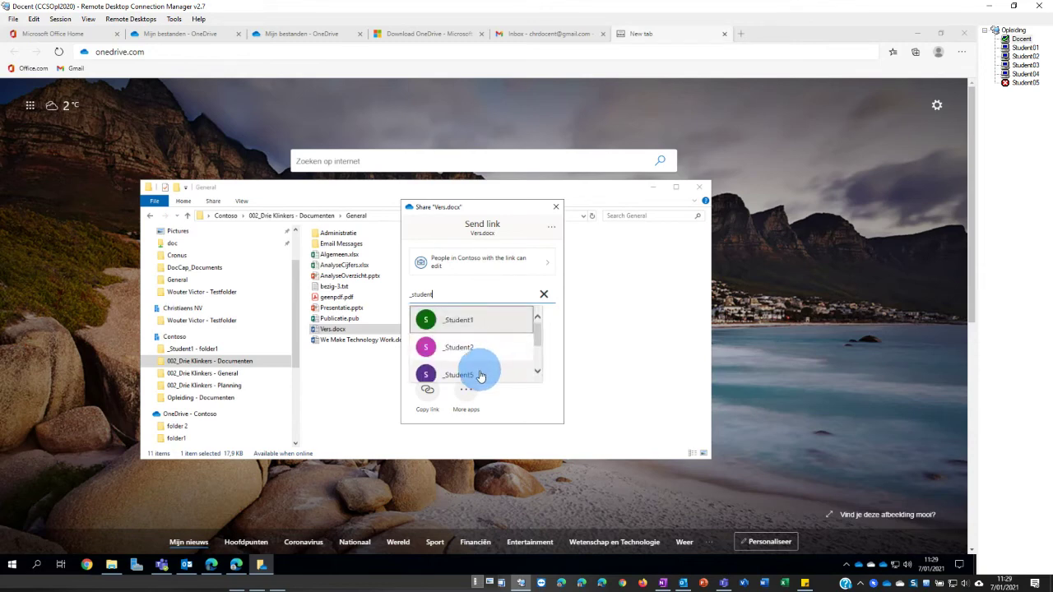
left_click(482, 376)
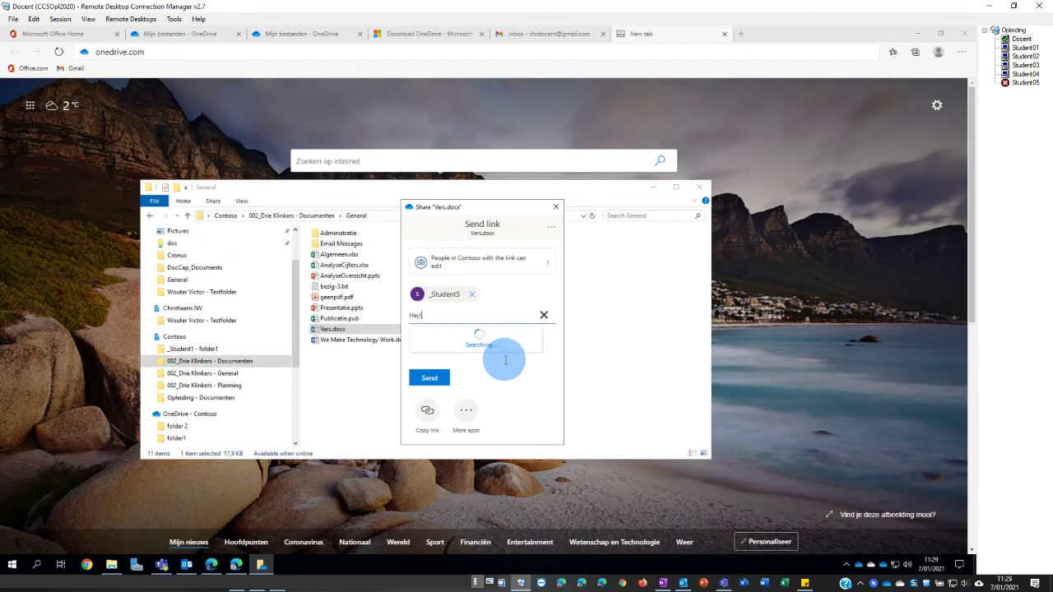
left_click(543, 315)
left_click(442, 337)
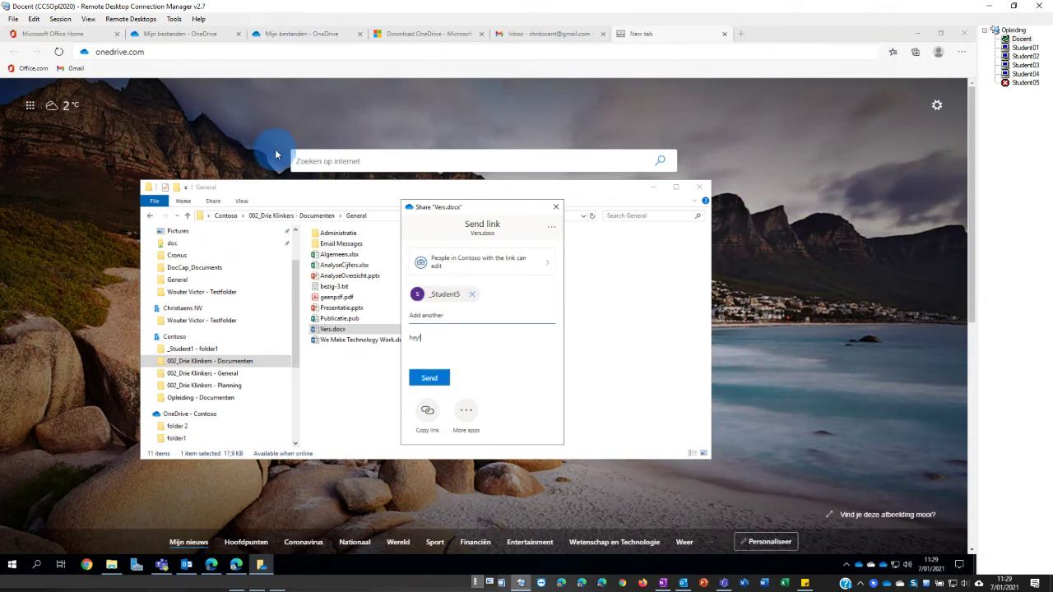
left_click(229, 577)
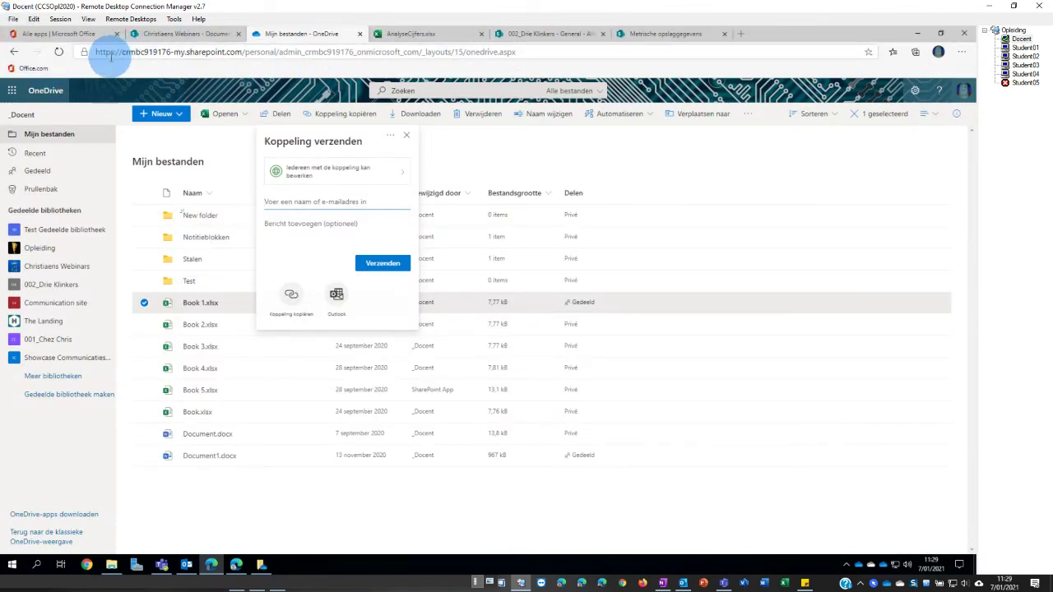
left_click(82, 35)
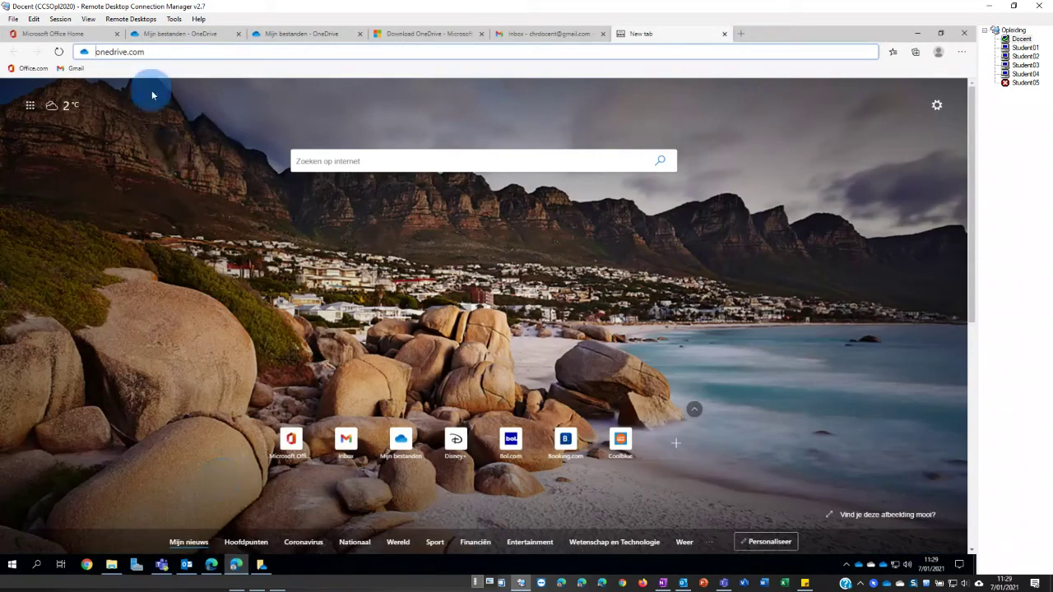
- Read the Gmail notice about the shared We Make Technology Work file, then minimize both browsers
left_click(535, 33)
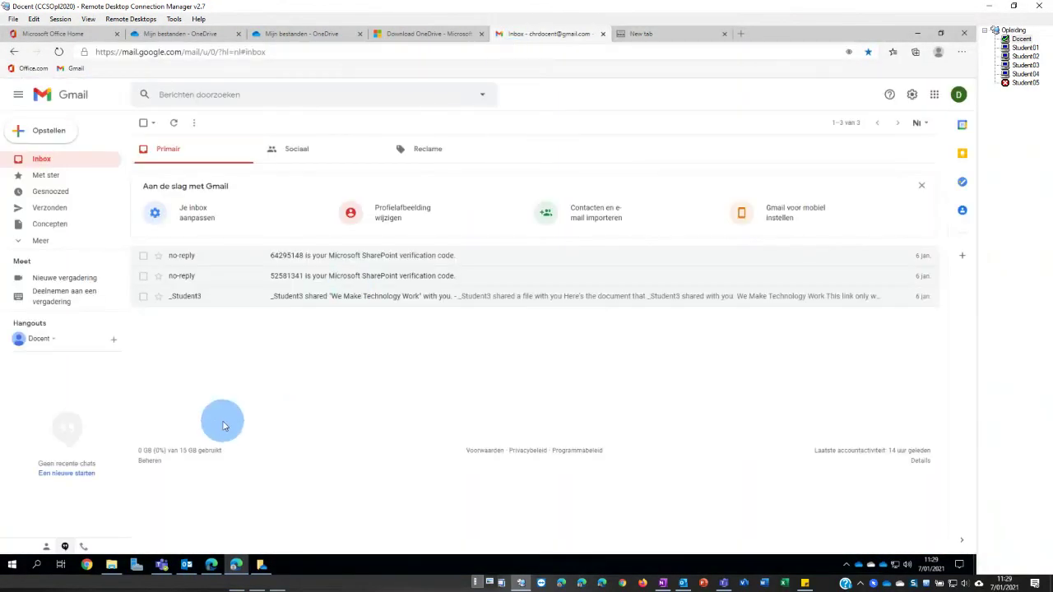
left_click(317, 301)
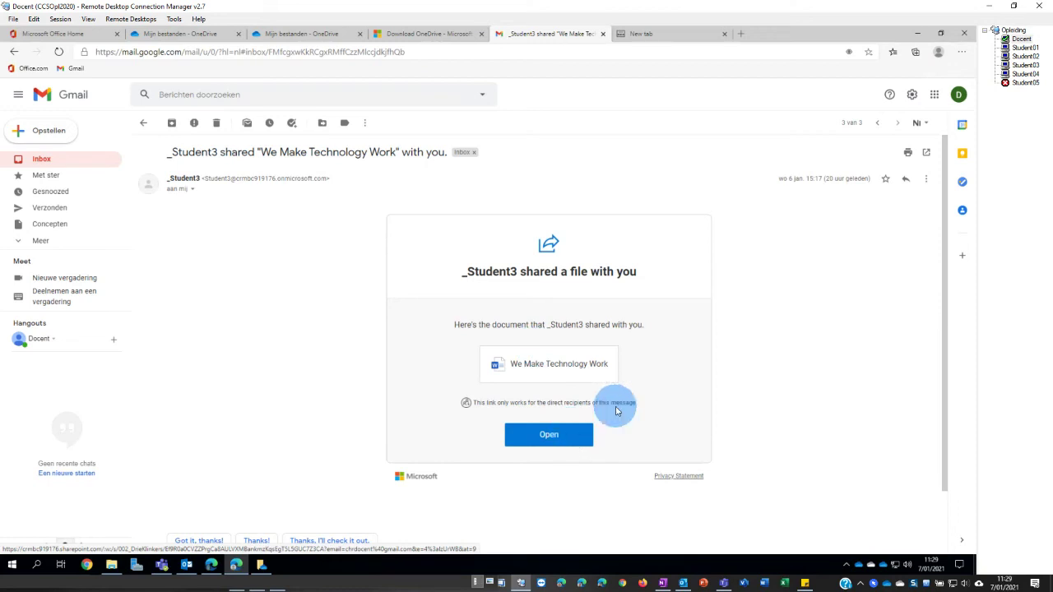
left_click(915, 35)
left_click(917, 35)
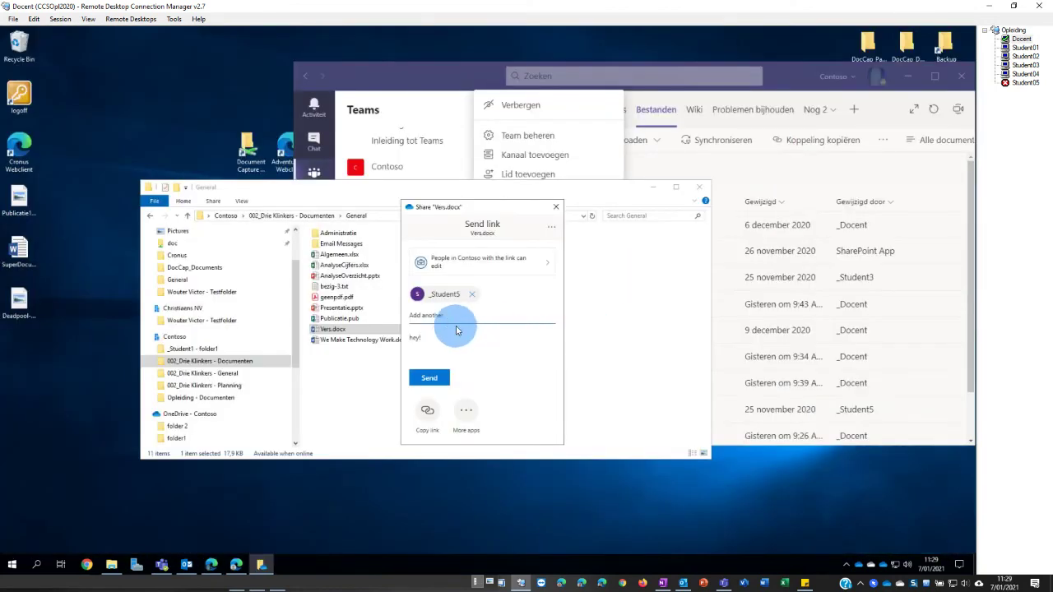
- Replace the student with the Gmail guest, limit the editable Vers.docx link to specific people, and copy it
left_click(471, 293)
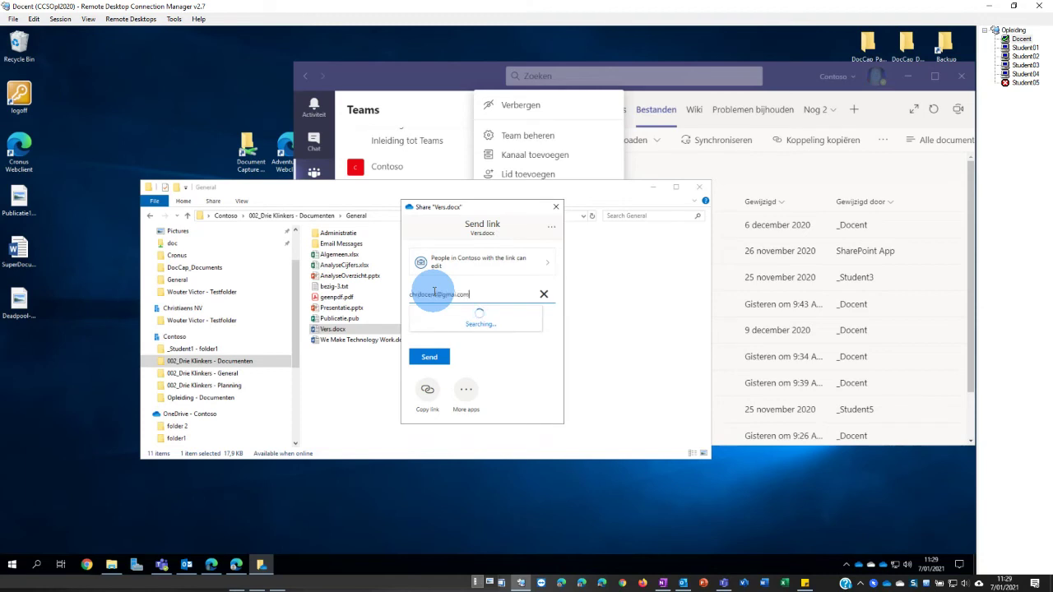
left_click(482, 314)
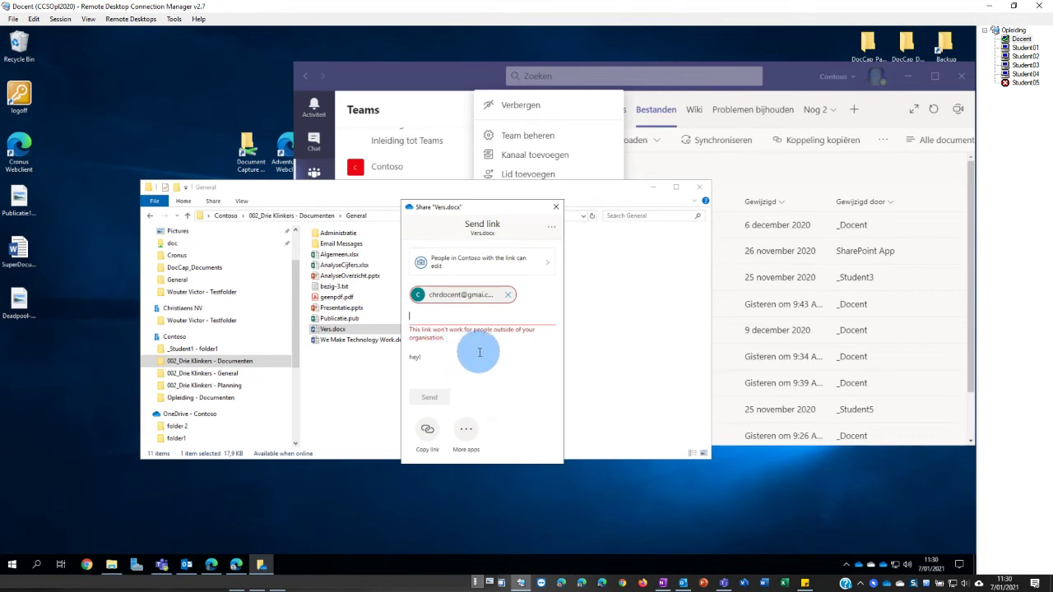
left_click(461, 272)
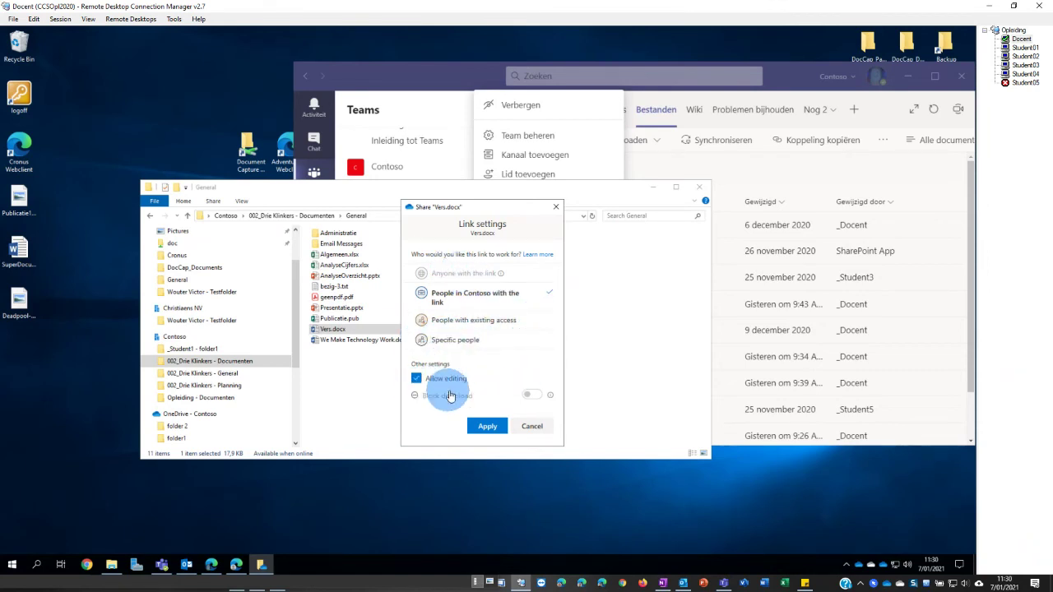
left_click(448, 340)
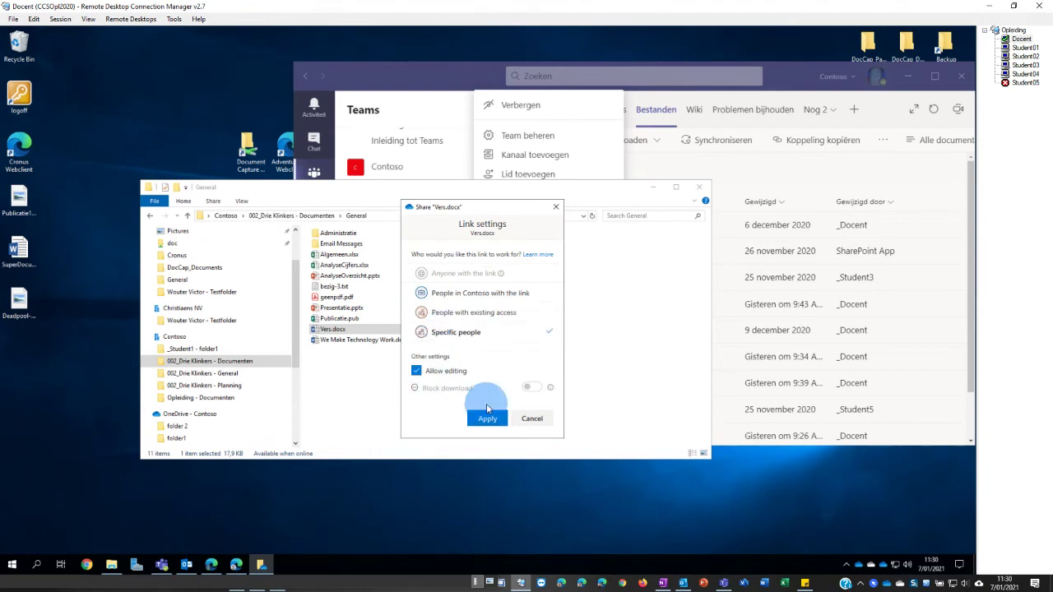
left_click(488, 419)
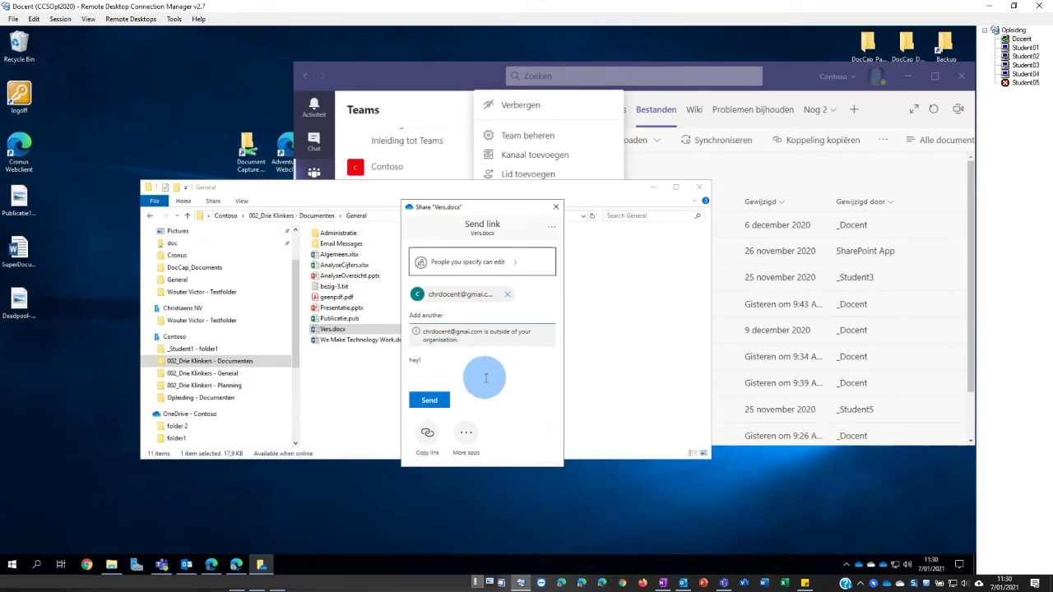
left_click(427, 439)
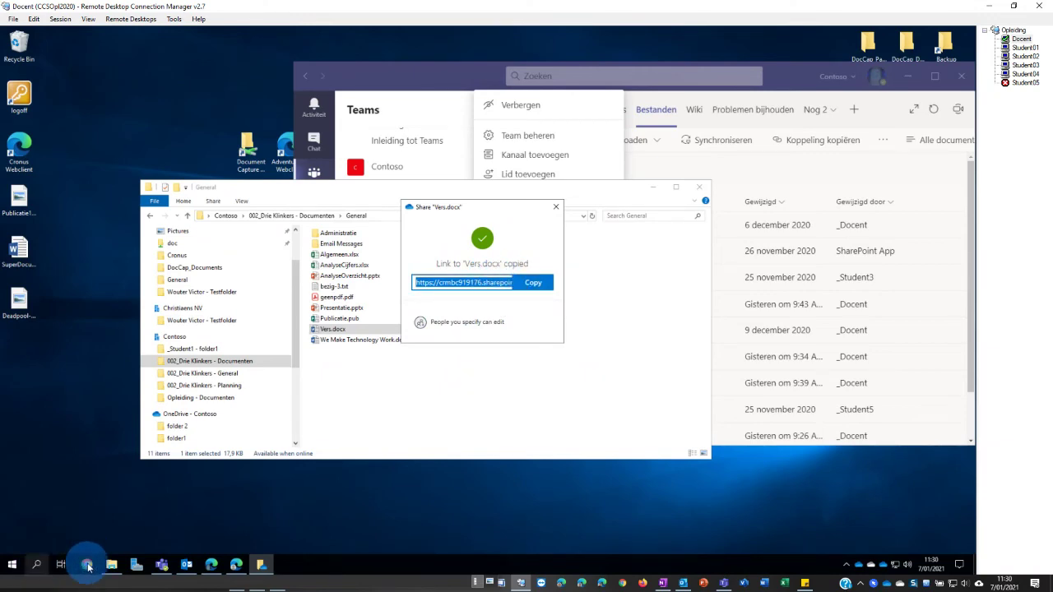
left_click(186, 564)
- Paste the copied Vers.docx link into a new Outlook message body and minimize the draft
left_click(13, 84)
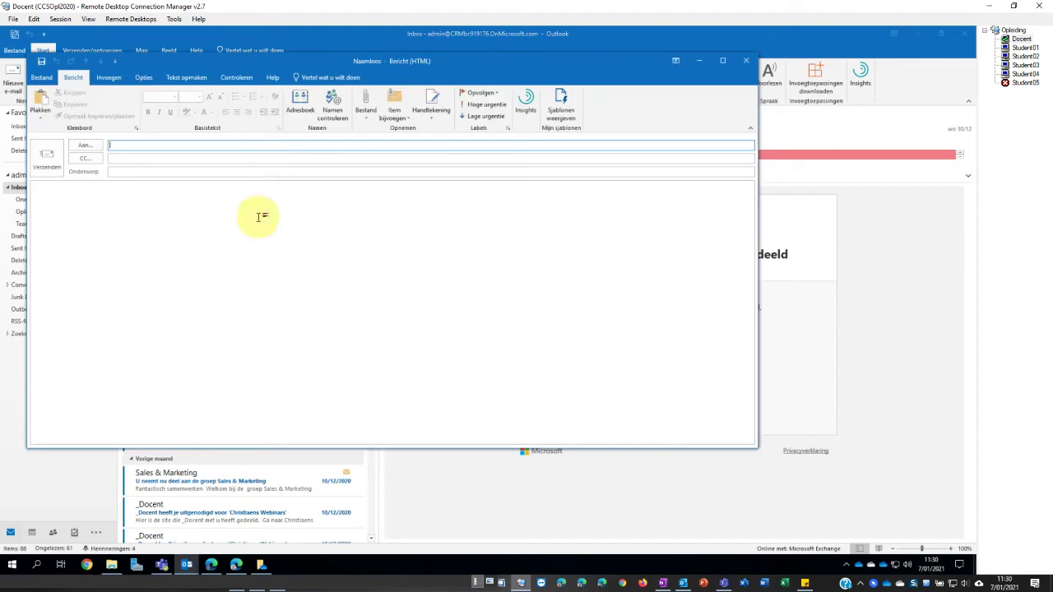
right_click(262, 217)
left_click(280, 259)
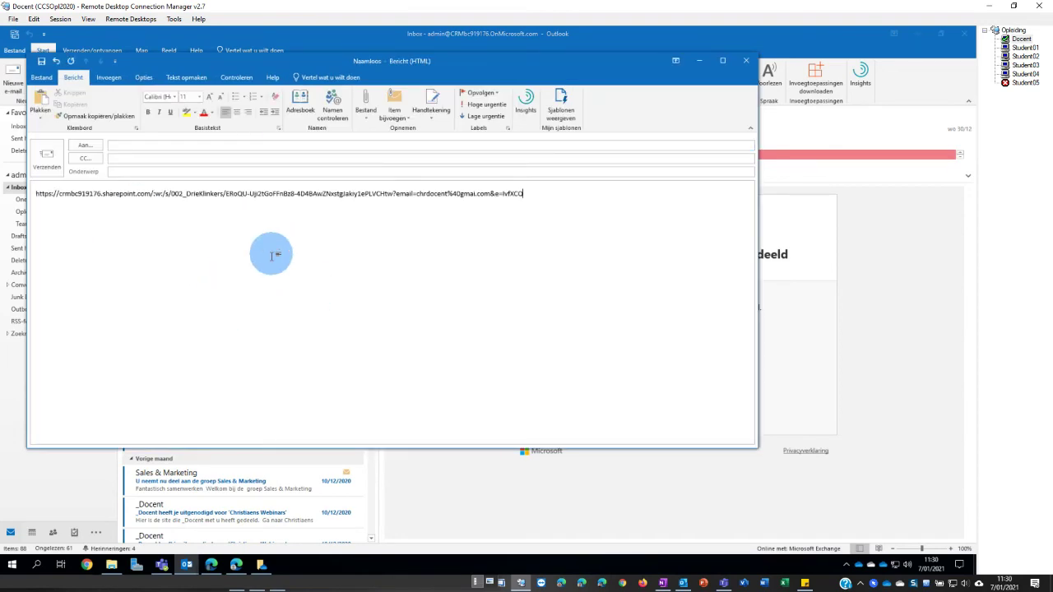
left_click(641, 93)
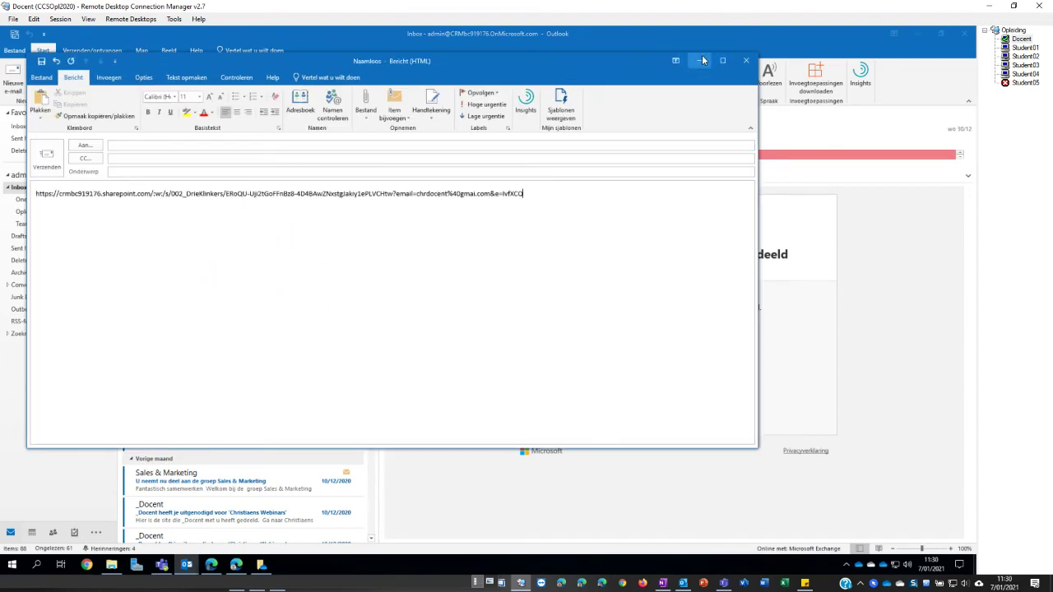
left_click(701, 60)
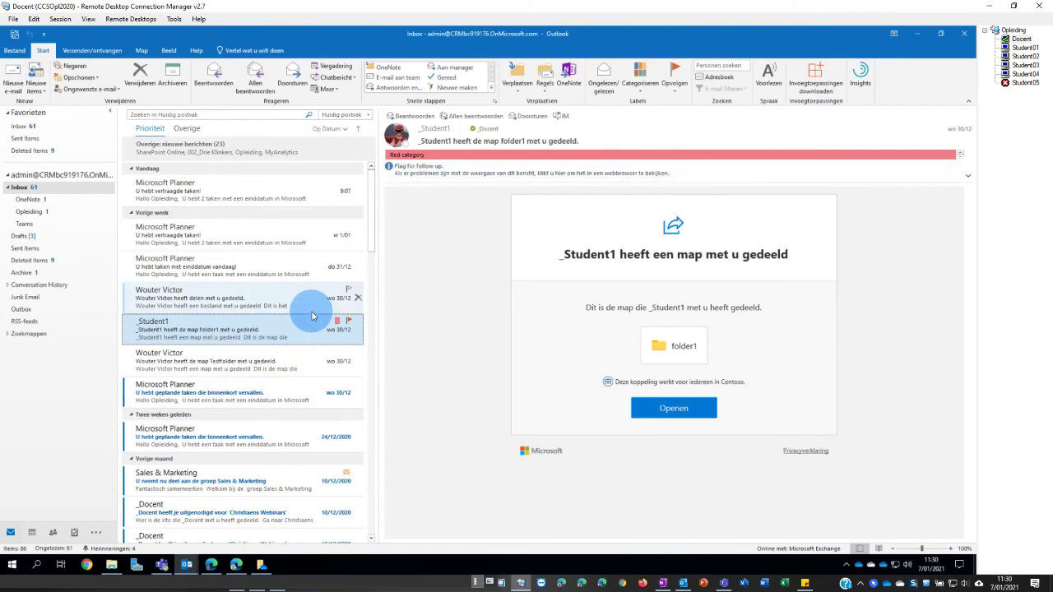
- Share New Rich Text Document.rtf with the Gmail guest, limiting the link to specific people
key("alt+Tab")
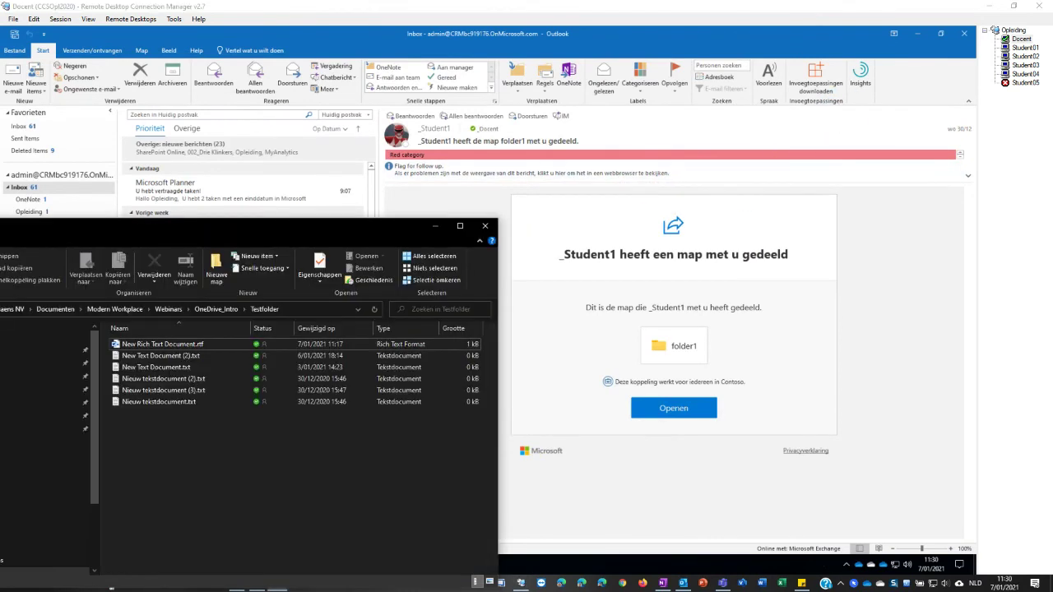
left_click_drag(176, 227, 377, 204)
left_click(334, 321)
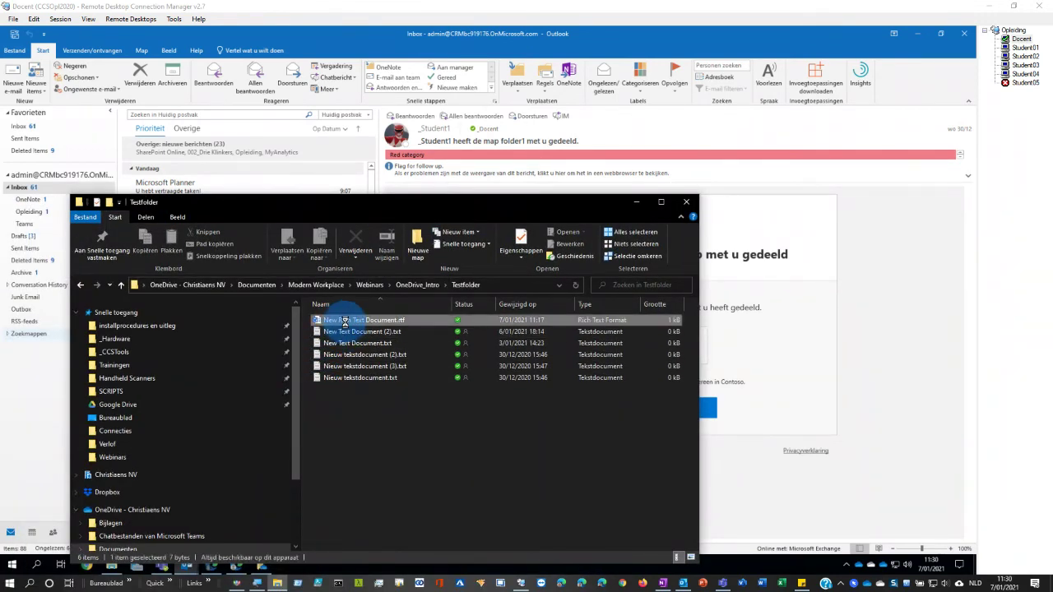
right_click(345, 323)
left_click(363, 241)
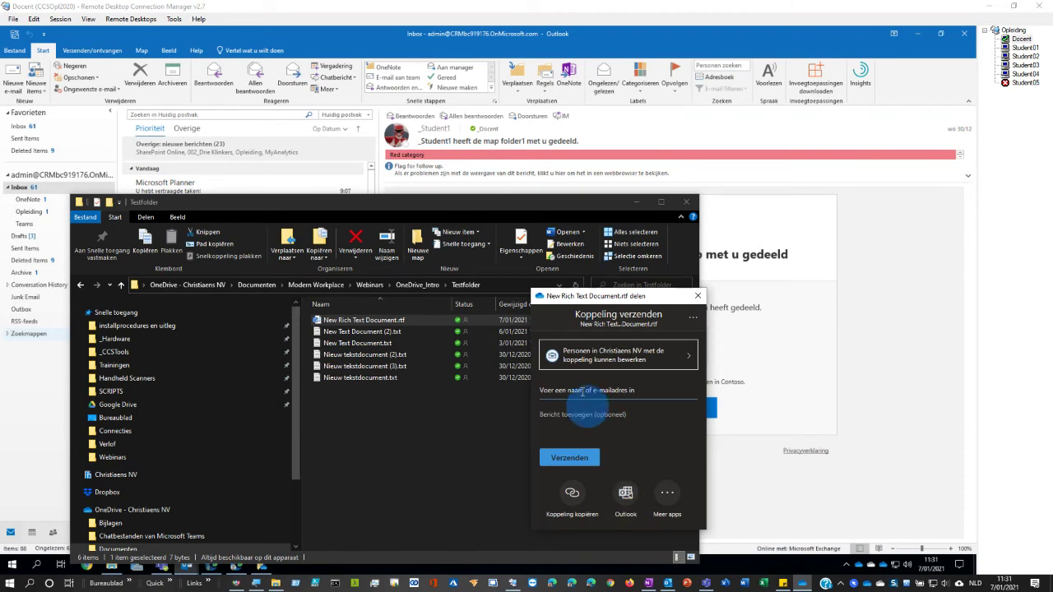
left_click(570, 388)
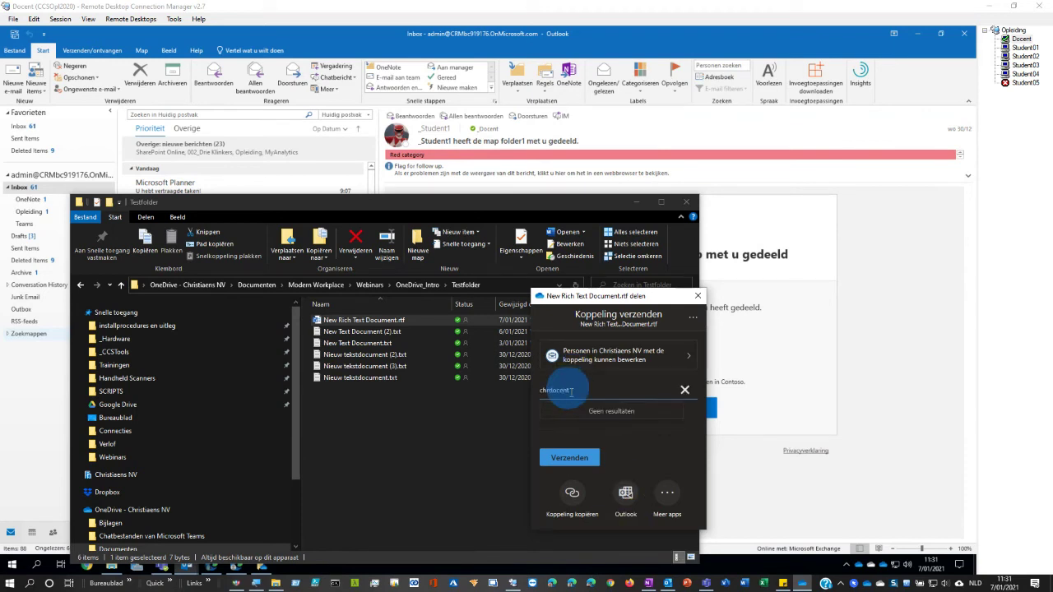
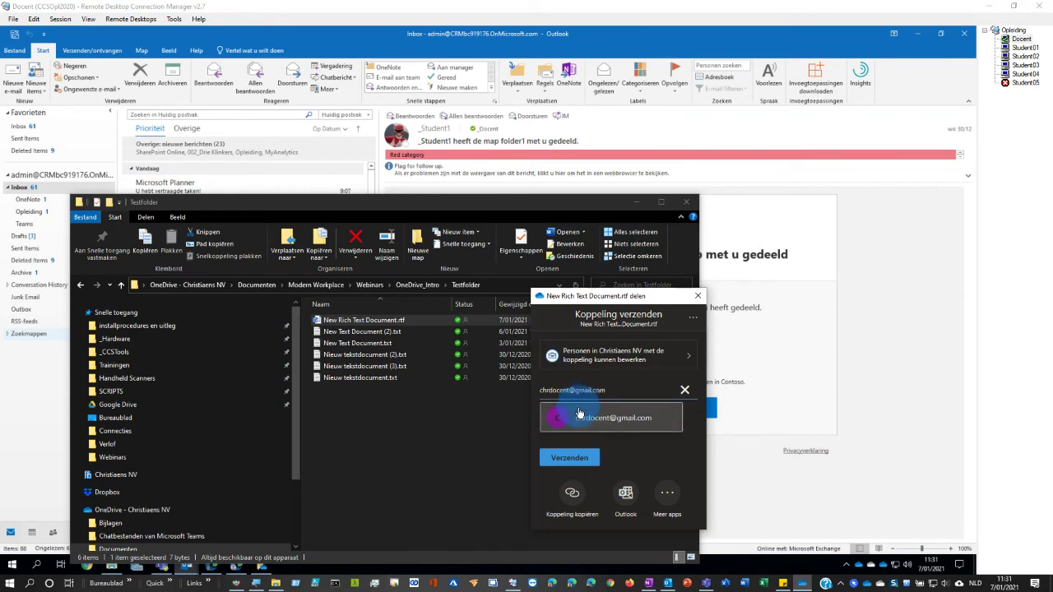
left_click(580, 413)
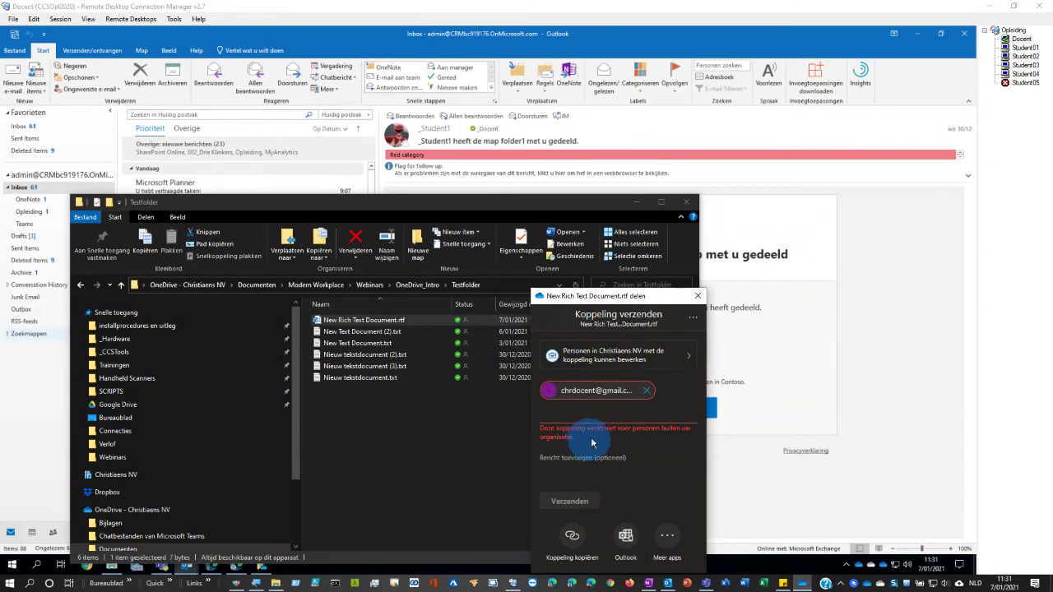
left_click(600, 356)
left_click(589, 449)
left_click(599, 540)
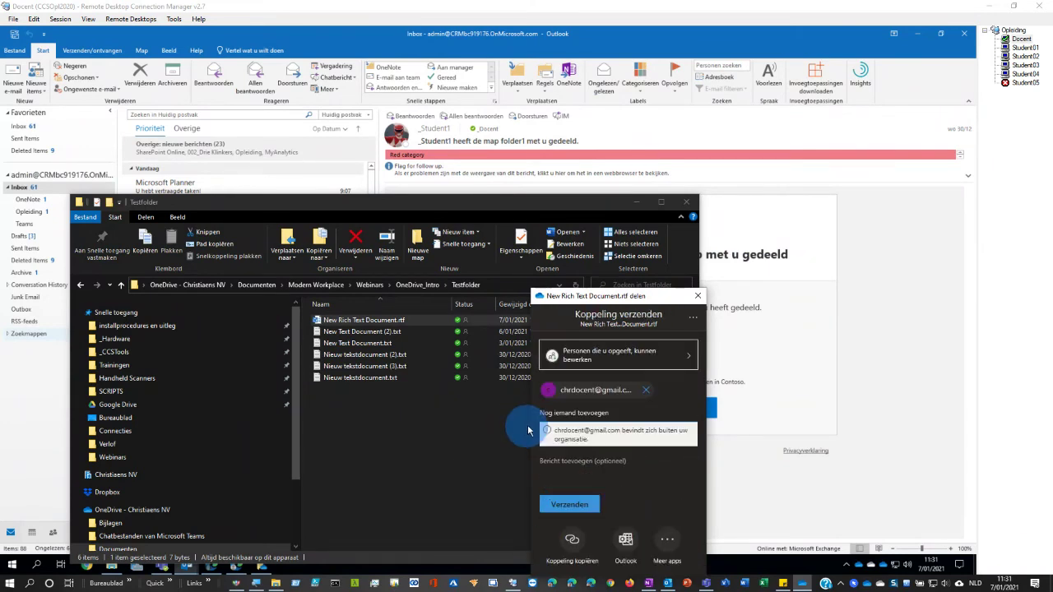
- Discard the Outlook share draft and open the shared folder1 from the inbox mail in Edge
left_click(624, 539)
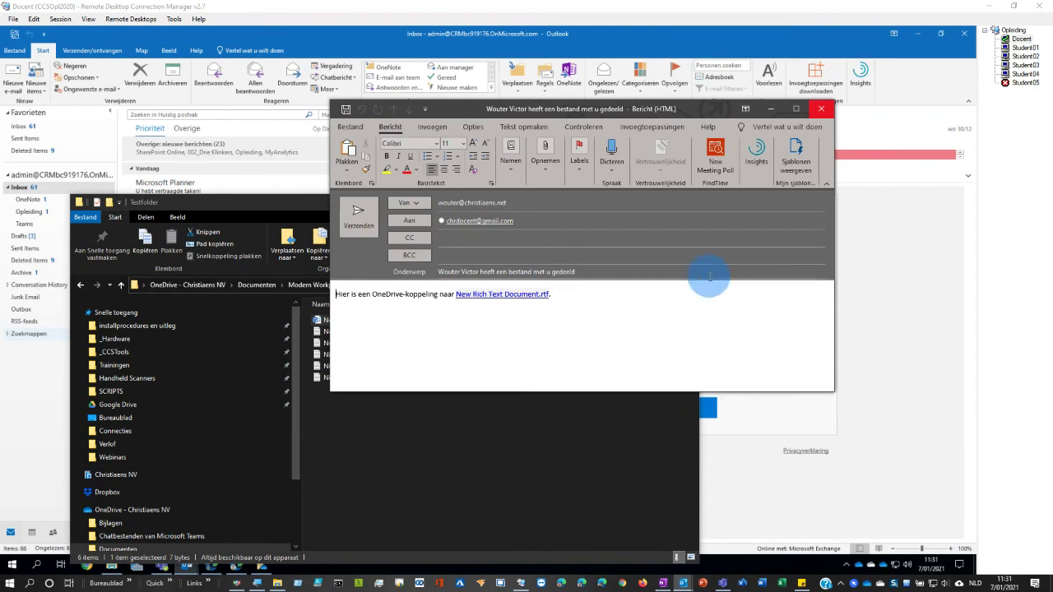
left_click(821, 115)
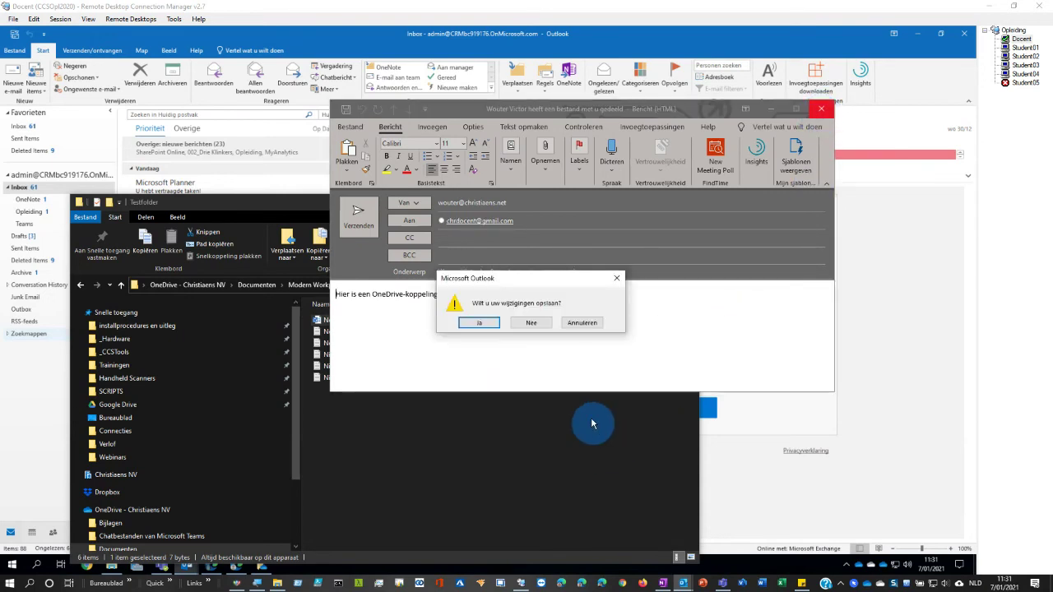
left_click(531, 323)
left_click_drag(616, 204, 338, 258)
left_click(367, 256)
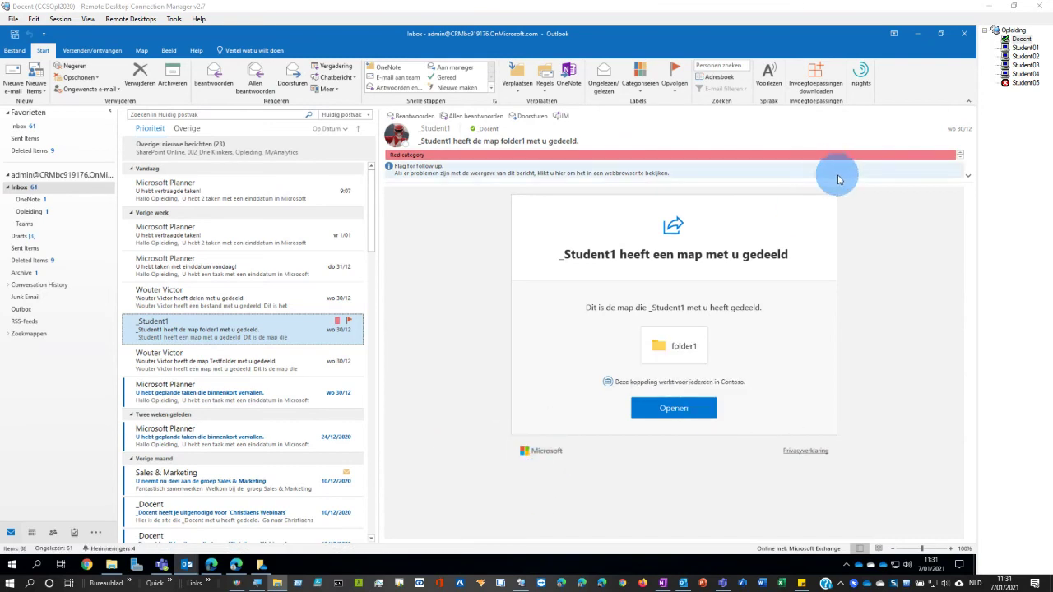
left_click(669, 418)
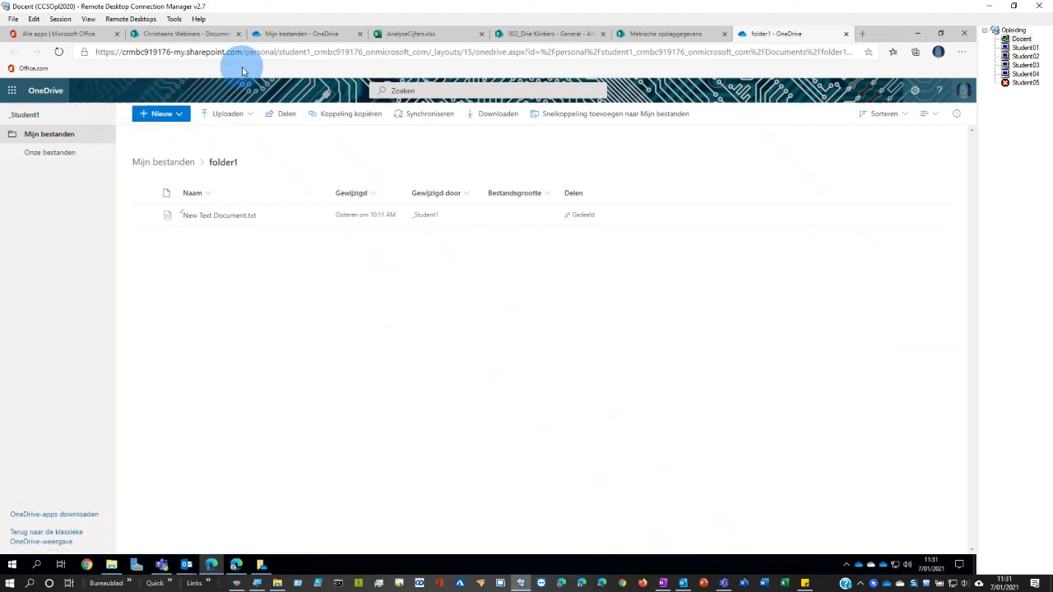
- Check who has access to Document1.docx under Gedeeld door u
left_click(279, 34)
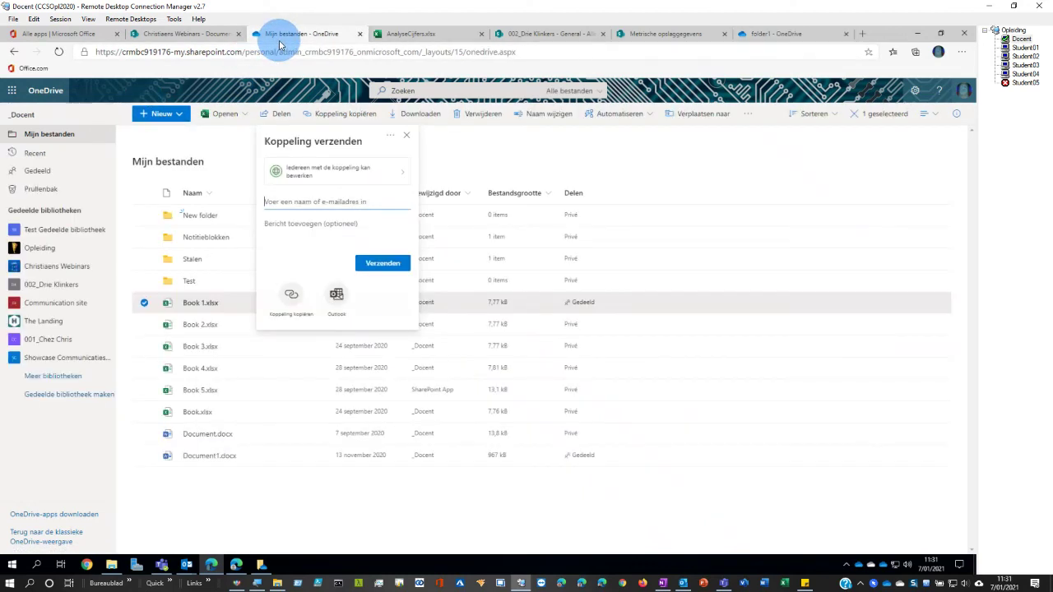
left_click(405, 136)
left_click(188, 489)
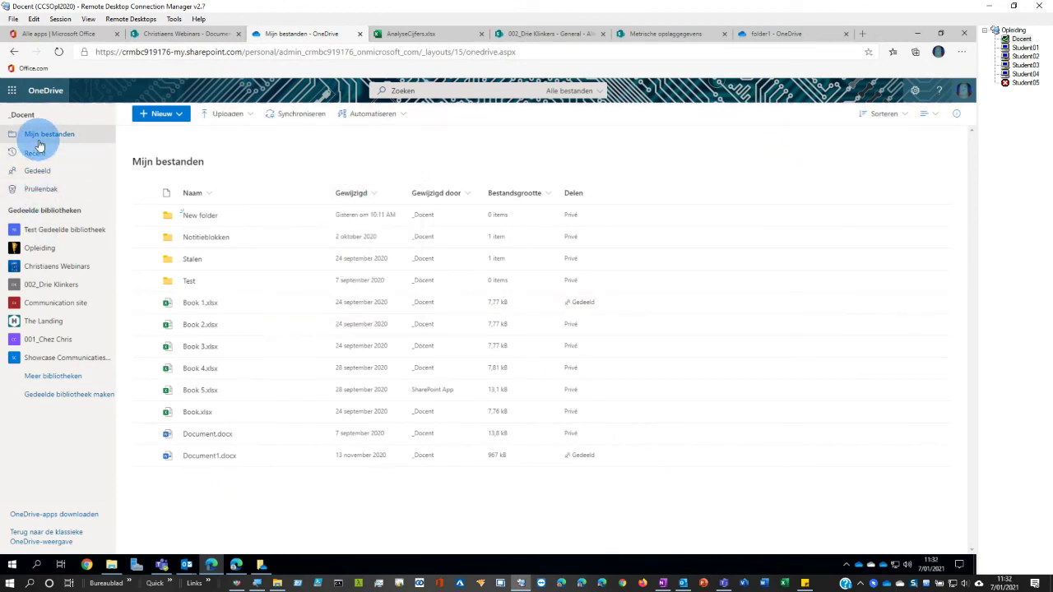
left_click(37, 171)
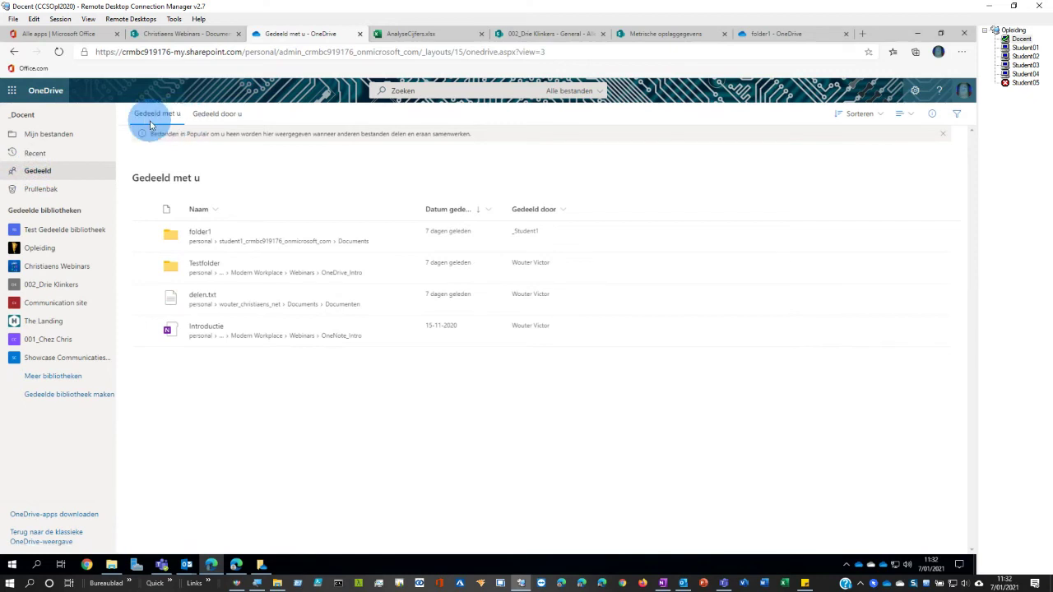
left_click(202, 115)
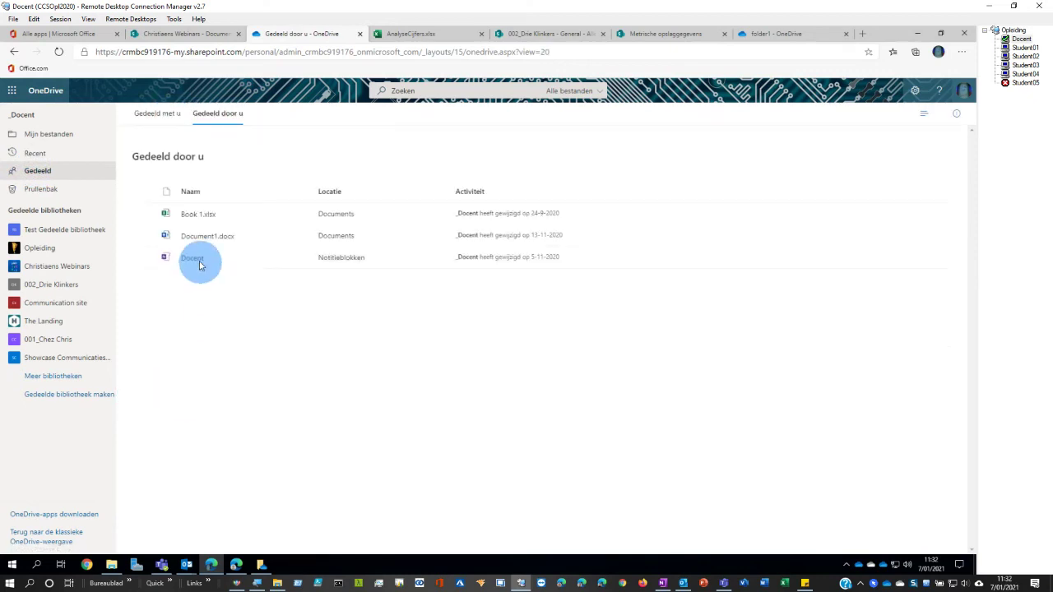
left_click(143, 236)
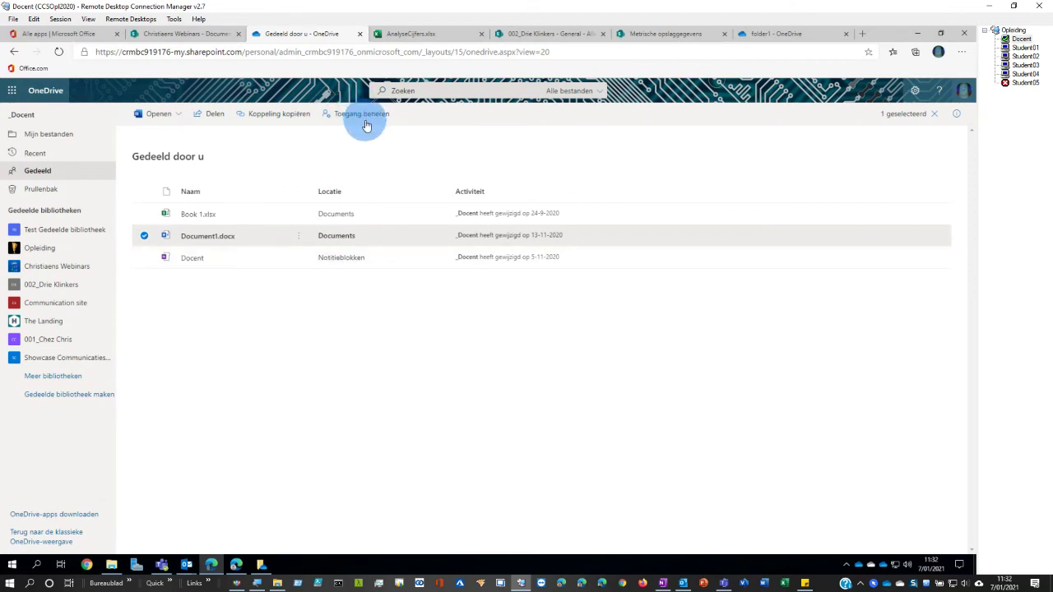
left_click(955, 114)
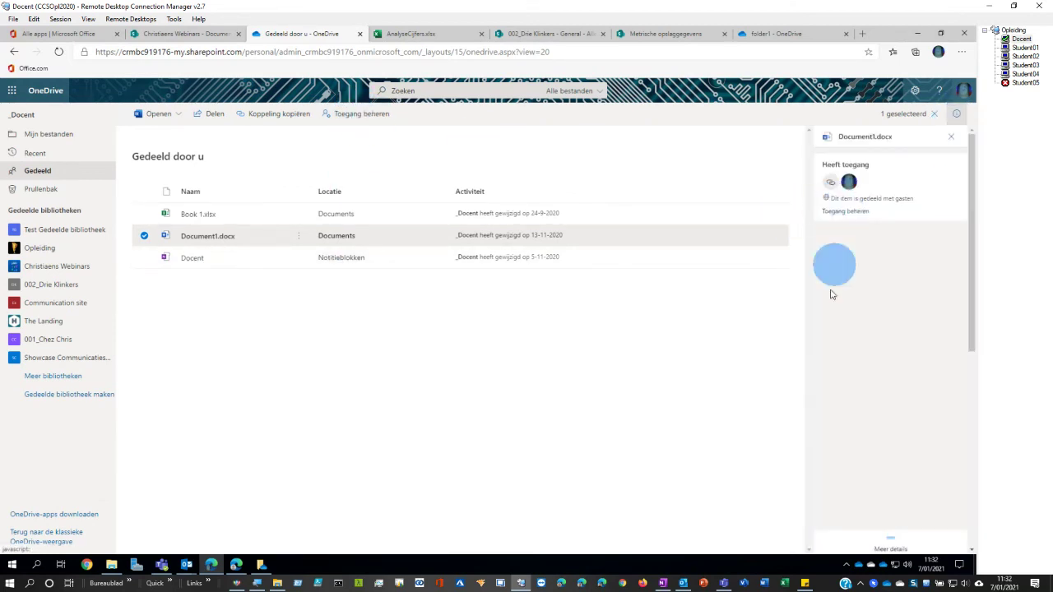
left_click(843, 212)
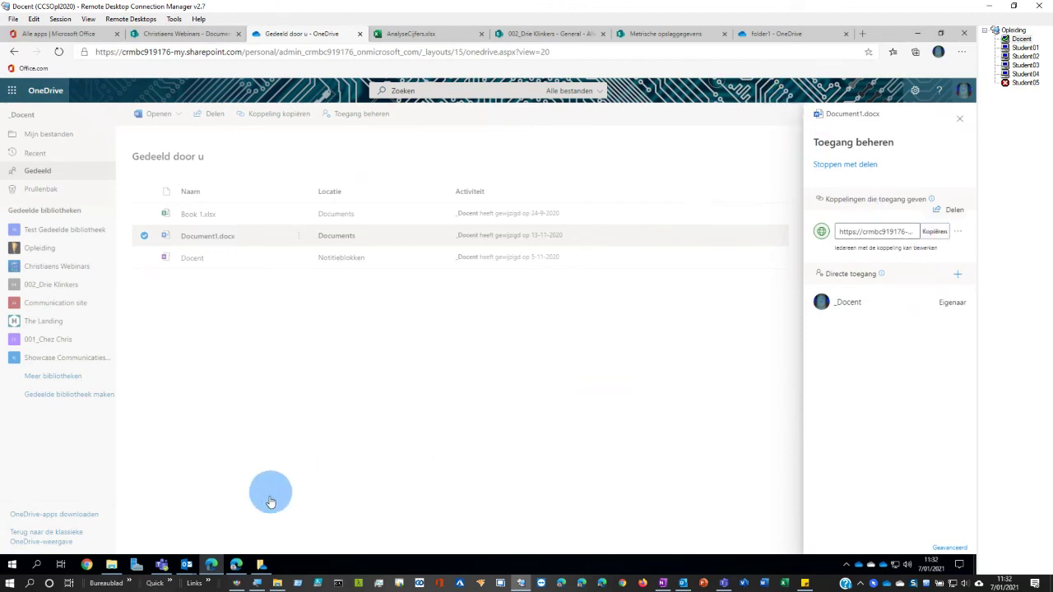
- Check who has access to Map1.xlsx in the personal OneDrive, then switch to Student03's session
left_click(236, 566)
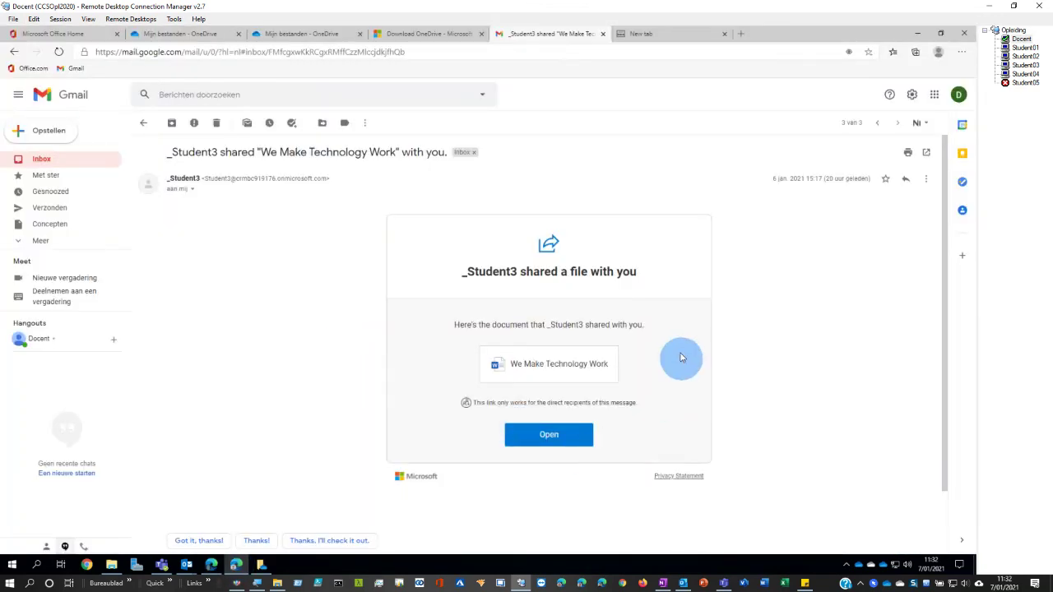
left_click(288, 36)
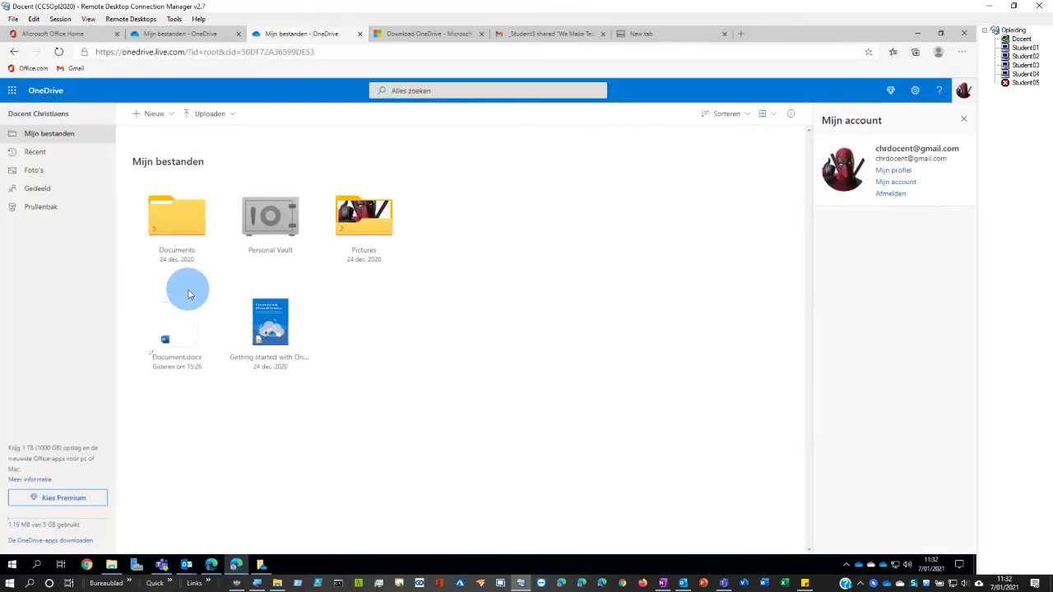
left_click(43, 189)
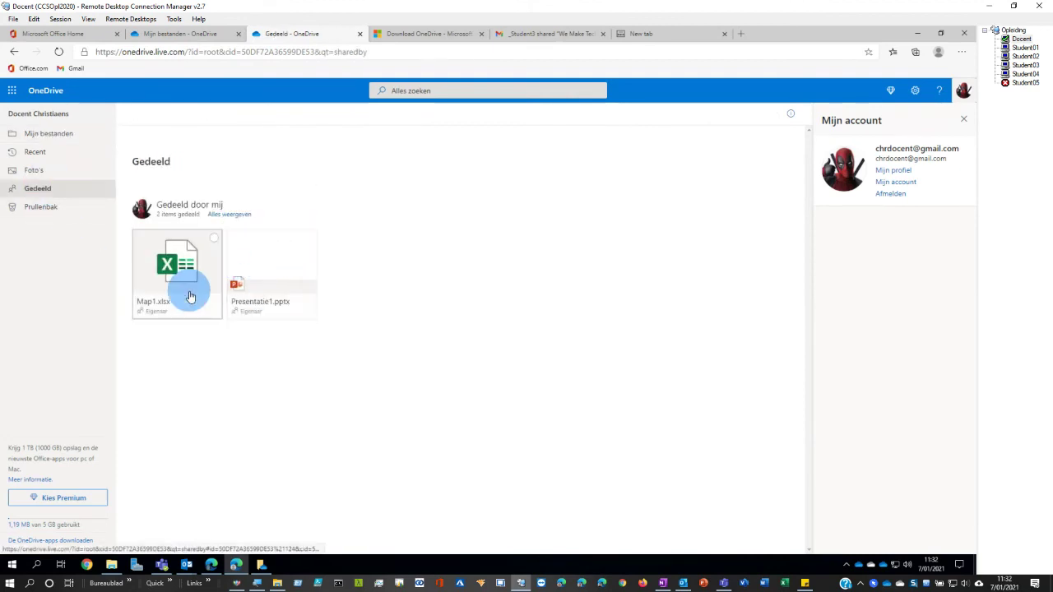
left_click(213, 240)
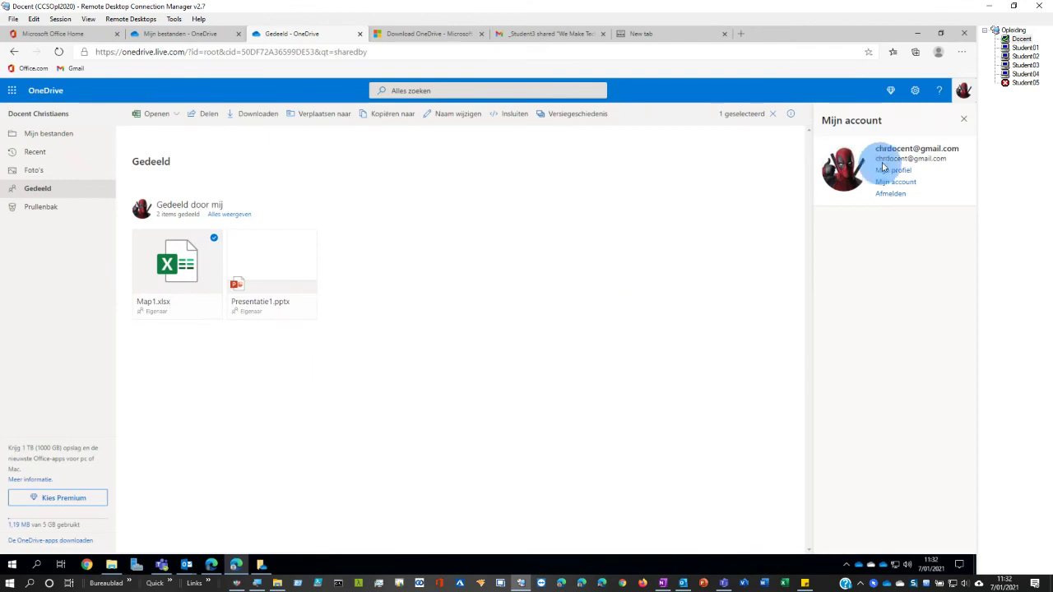
left_click(960, 123)
left_click(877, 140)
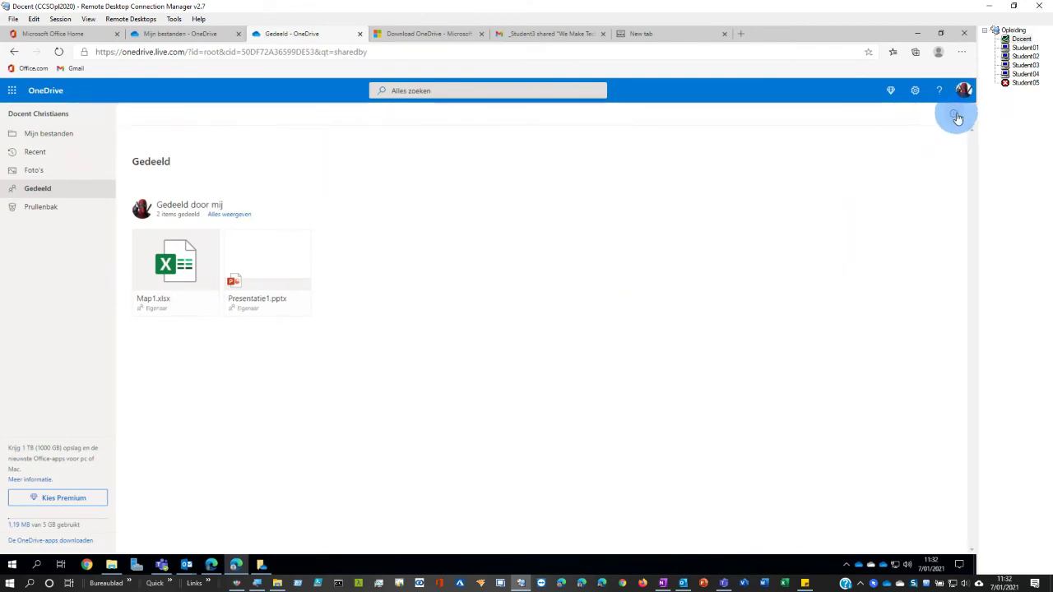
left_click(953, 114)
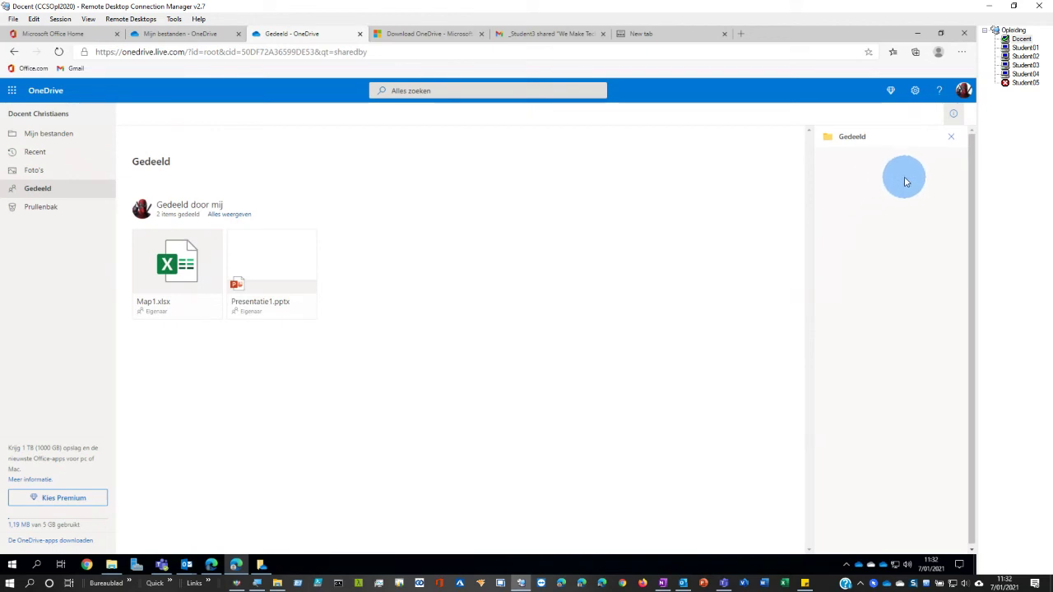
left_click(213, 239)
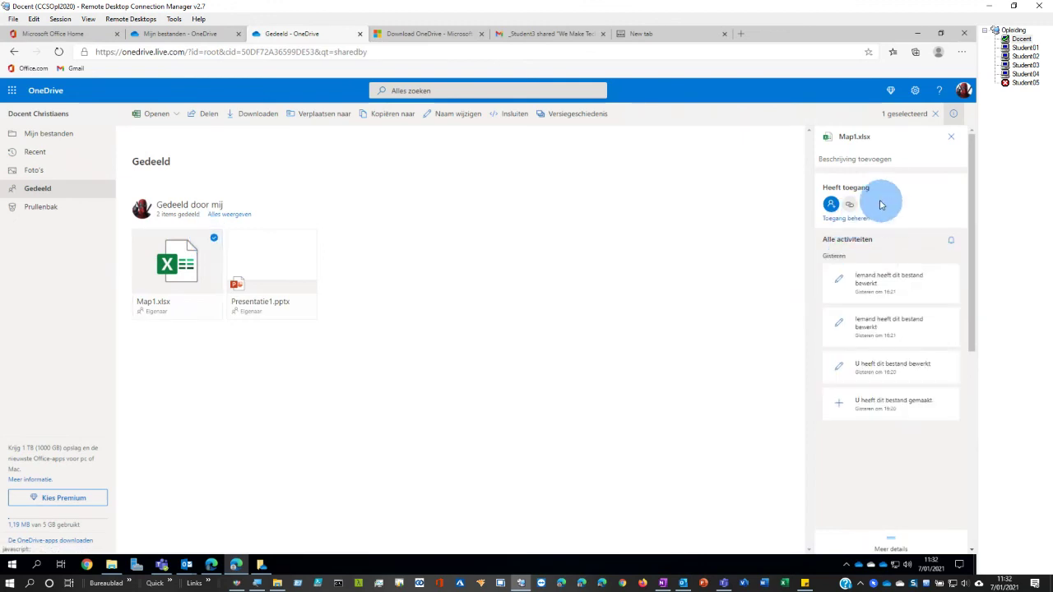
left_click(845, 220)
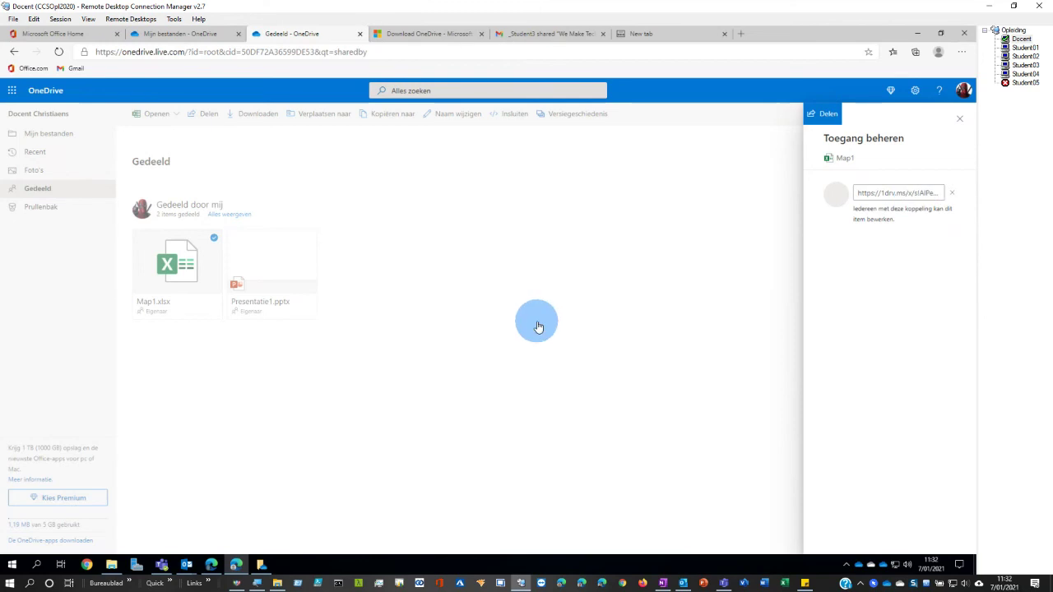
left_click(535, 322)
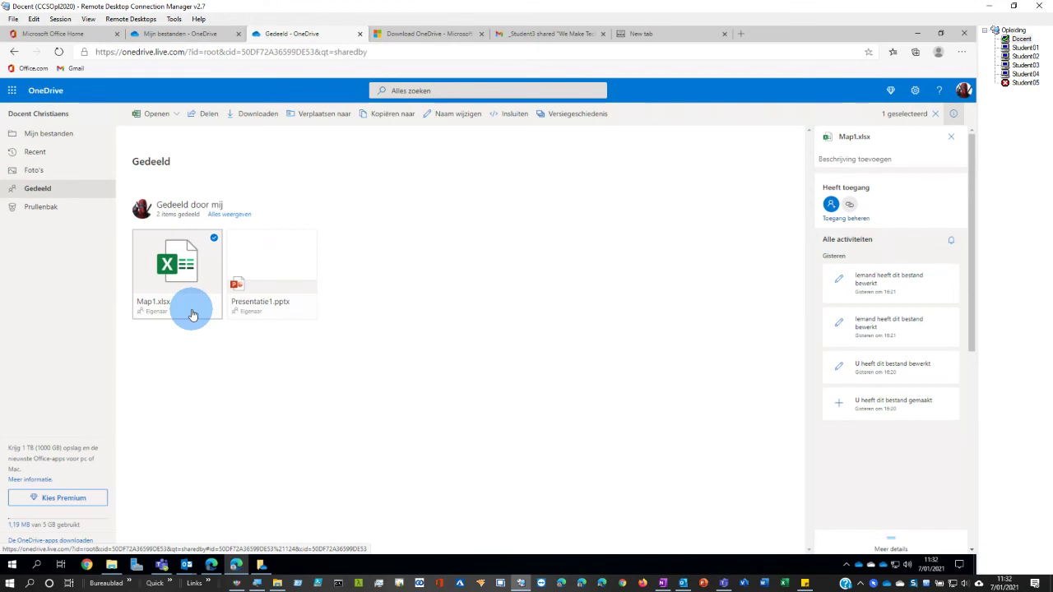
left_click(651, 406)
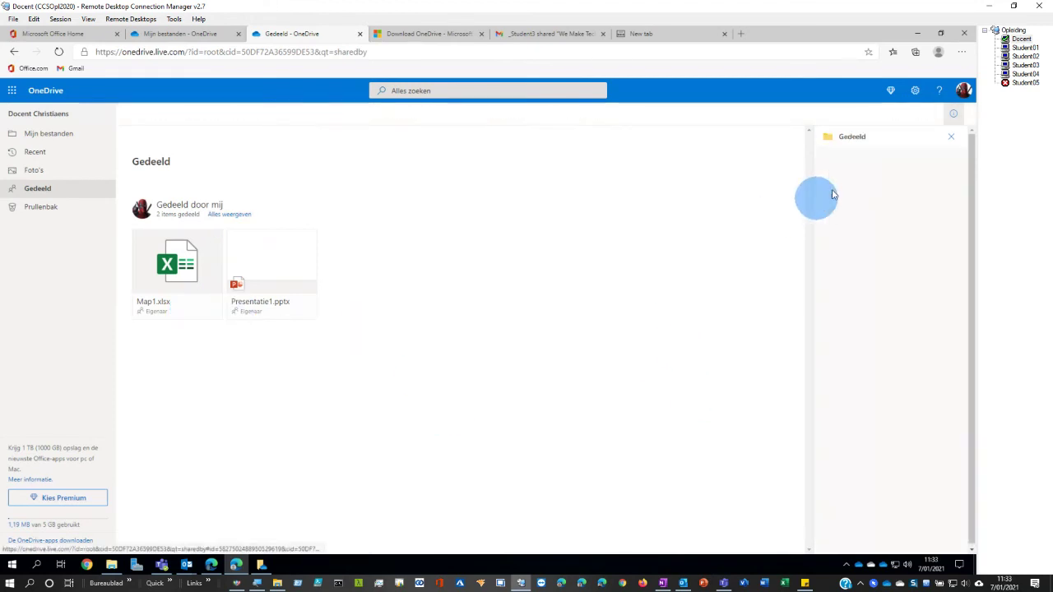
left_click(1026, 65)
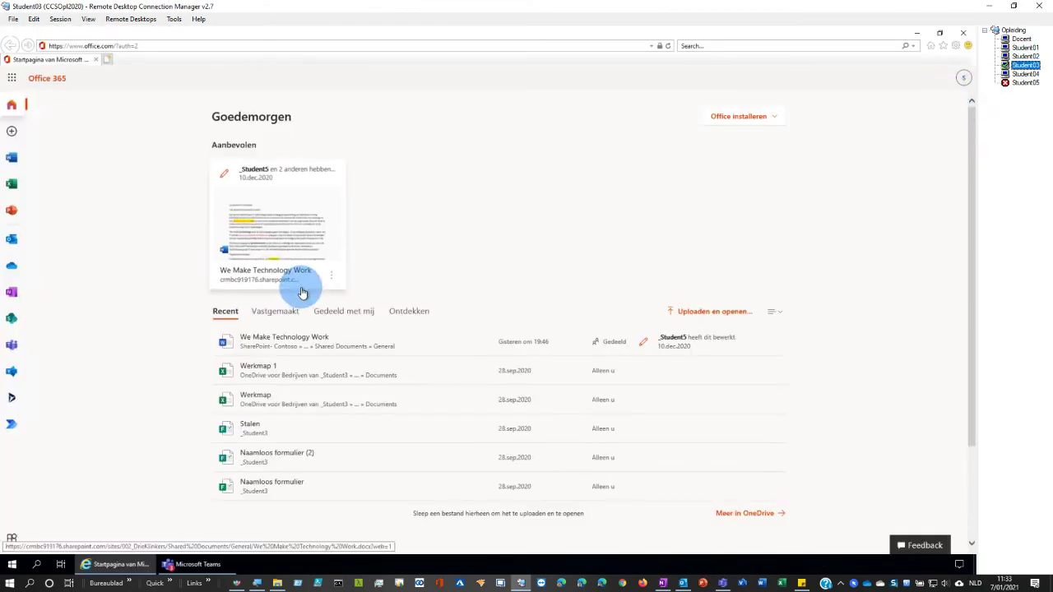
- Open OneDrive from Office 365 home and open the shared Word document in desktop Word
left_click(11, 264)
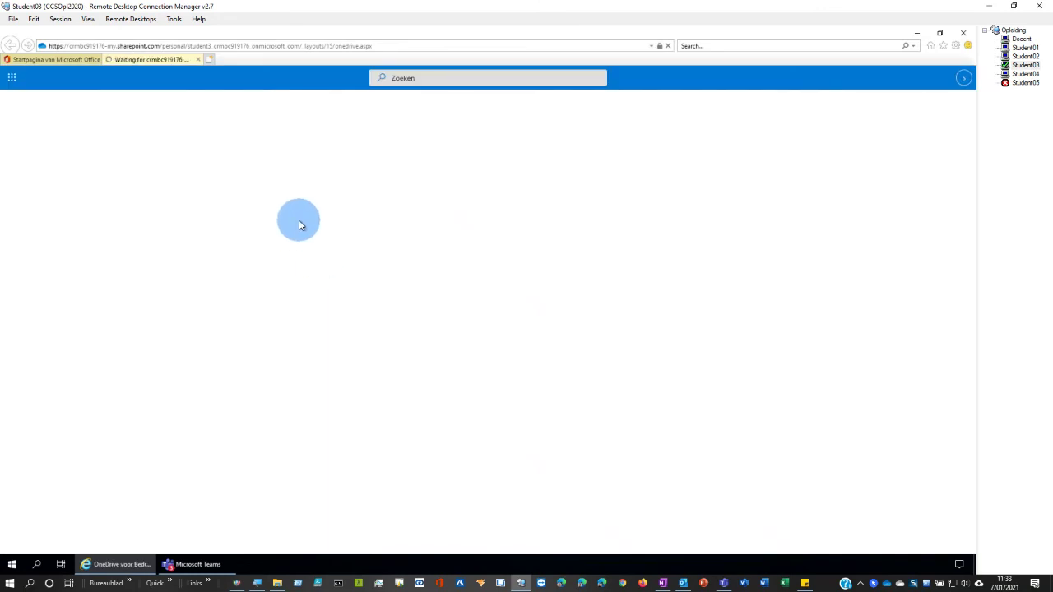
left_click(1022, 75)
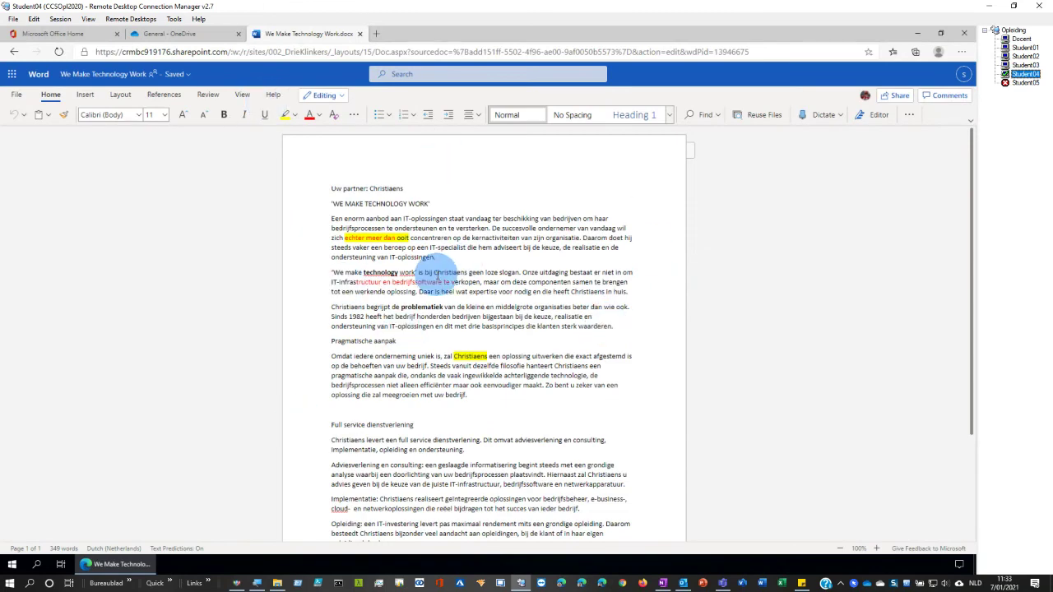
left_click(324, 95)
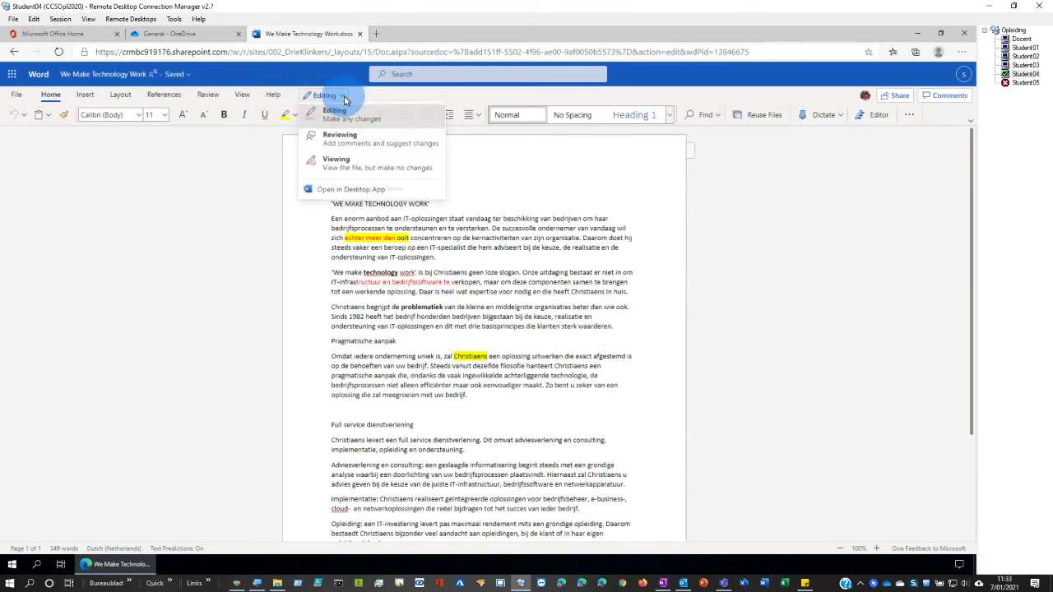
left_click(347, 190)
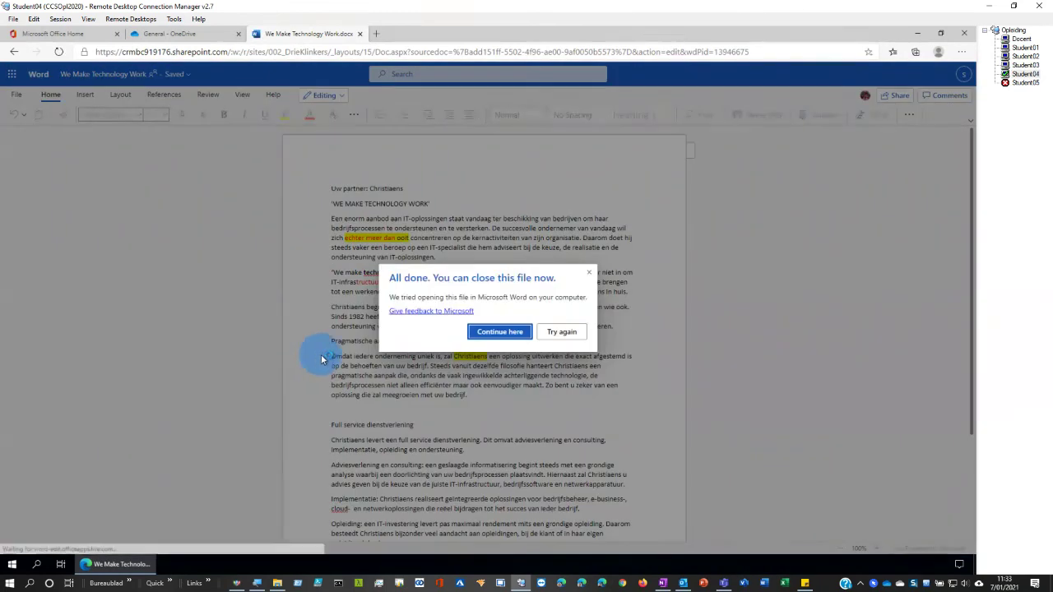
- Open We Make Technology Work.docx from 002_Drie Klinkers > Documenten > General
left_click(1026, 65)
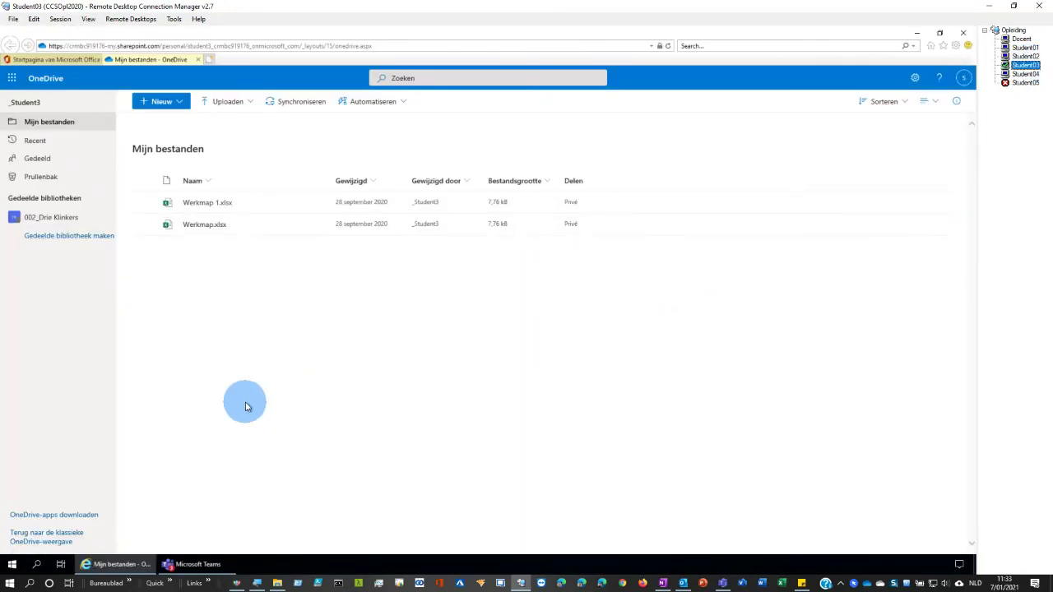
left_click(66, 218)
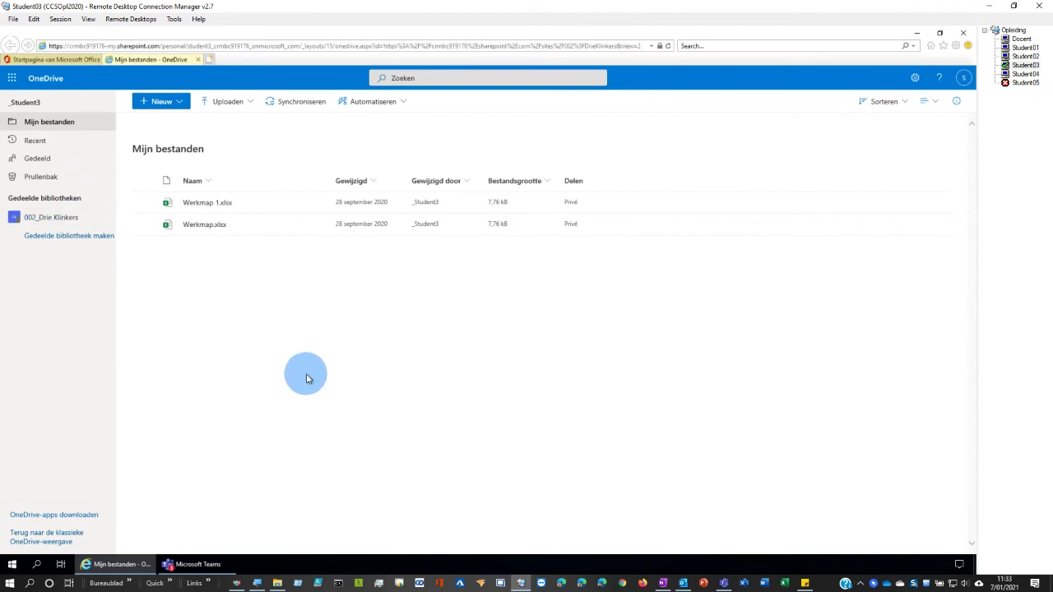
left_click(170, 279)
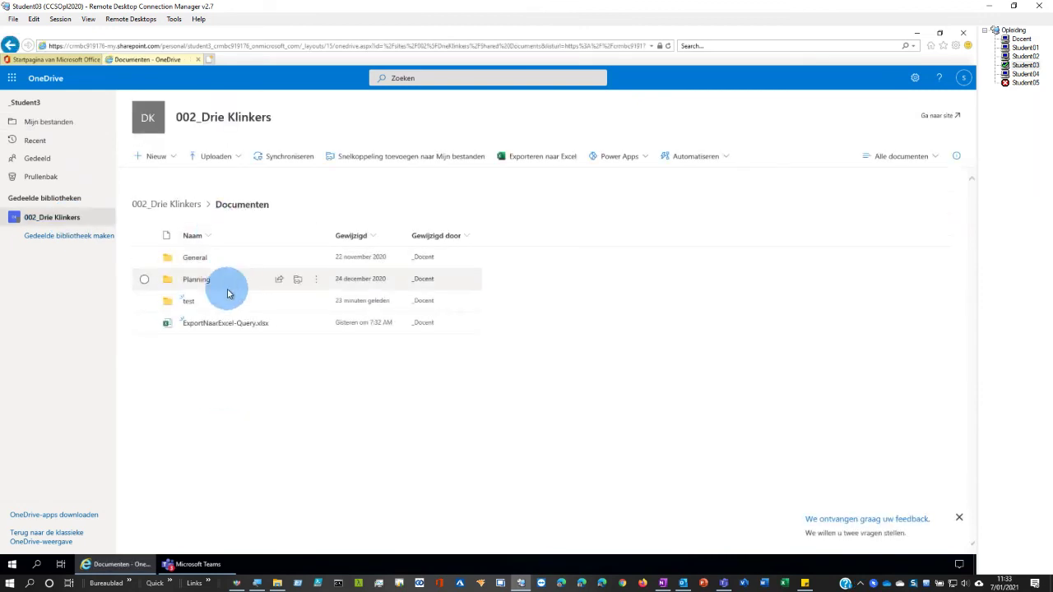
left_click(193, 258)
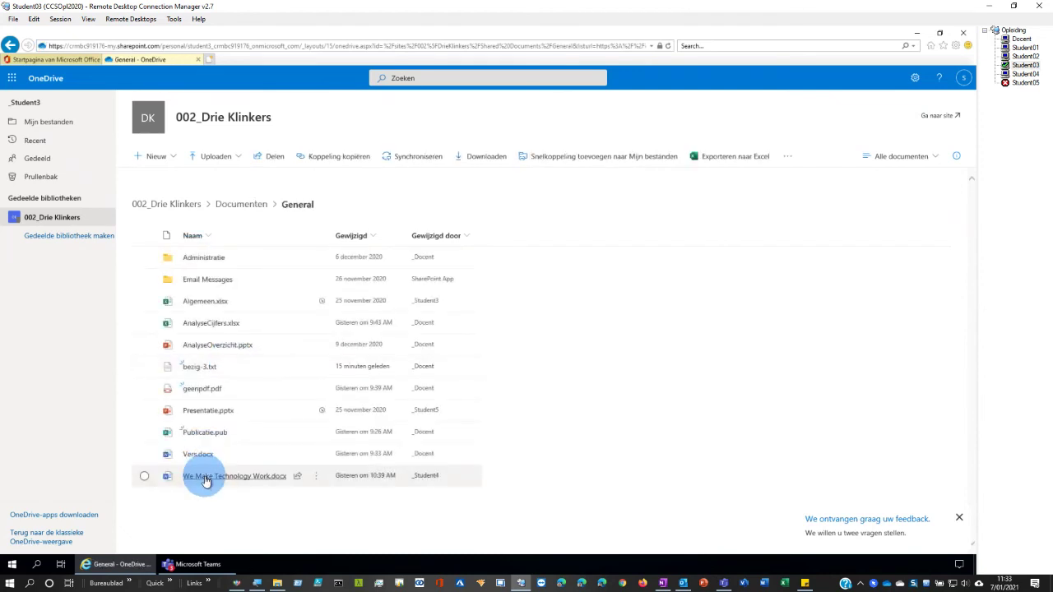
left_click(207, 476)
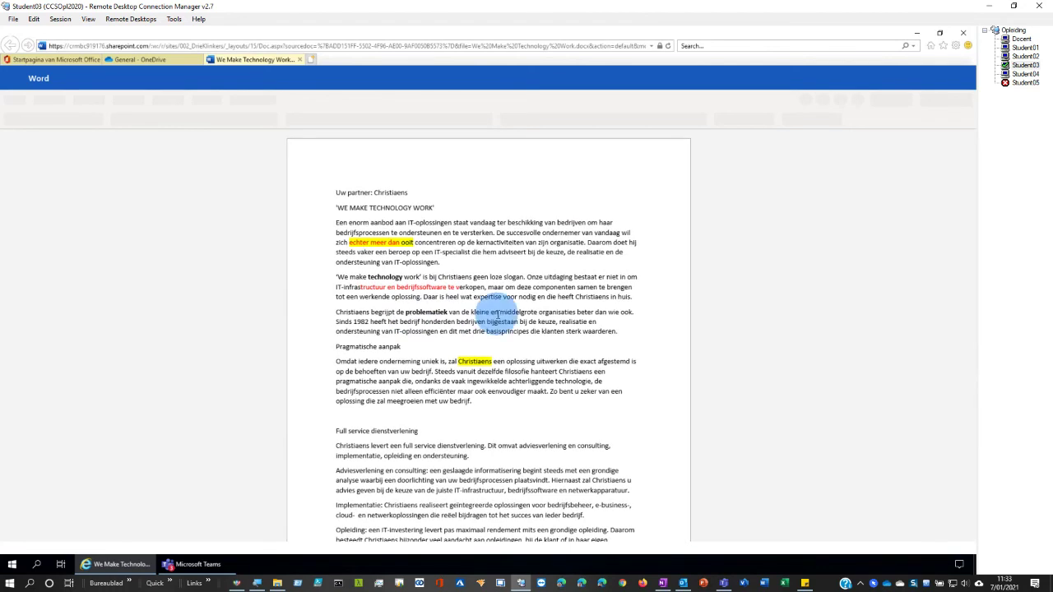
- View the Share pane for We Make Technology Work in Student04's Word, then reach the teacher's session
left_click(1023, 74)
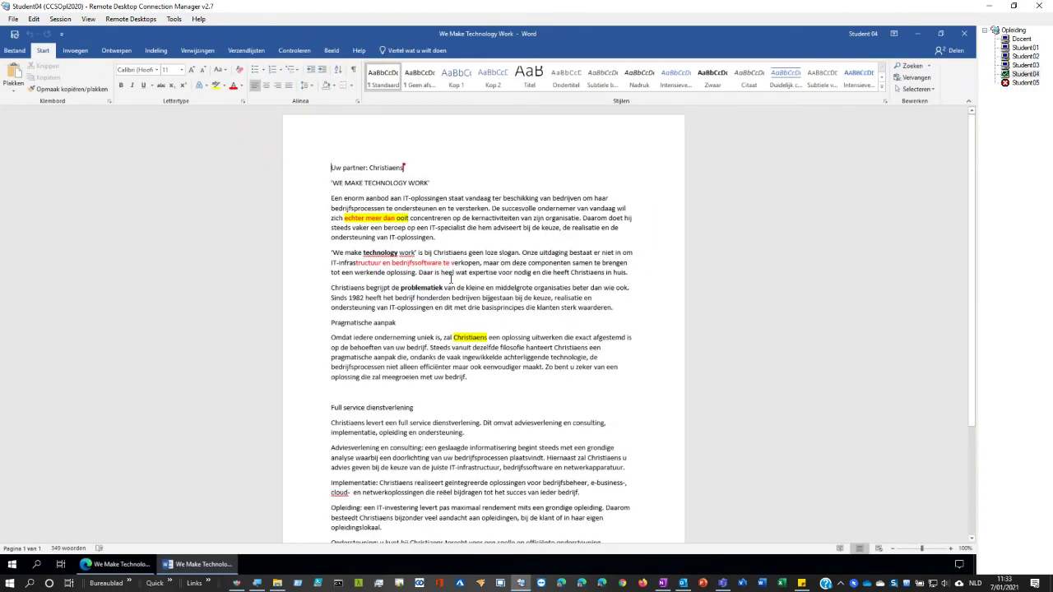
left_click_drag(499, 272, 513, 272)
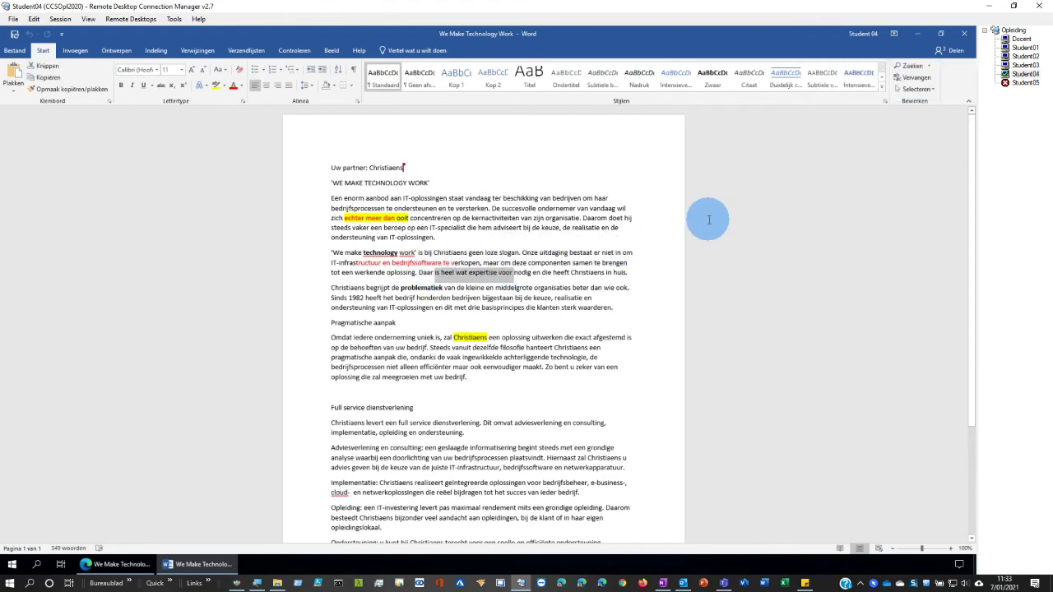
left_click(954, 51)
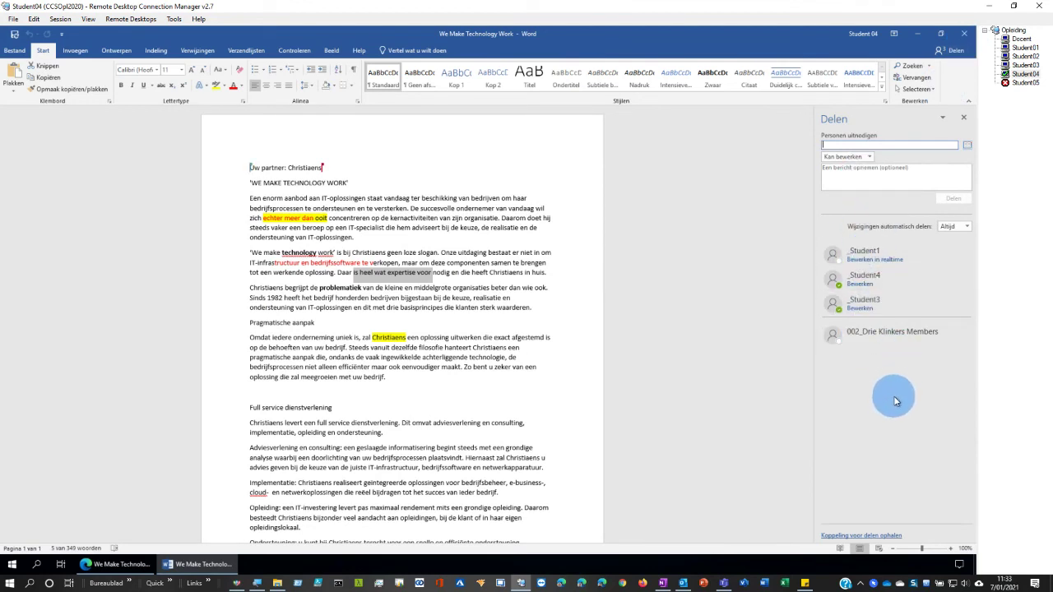
left_click(1024, 65)
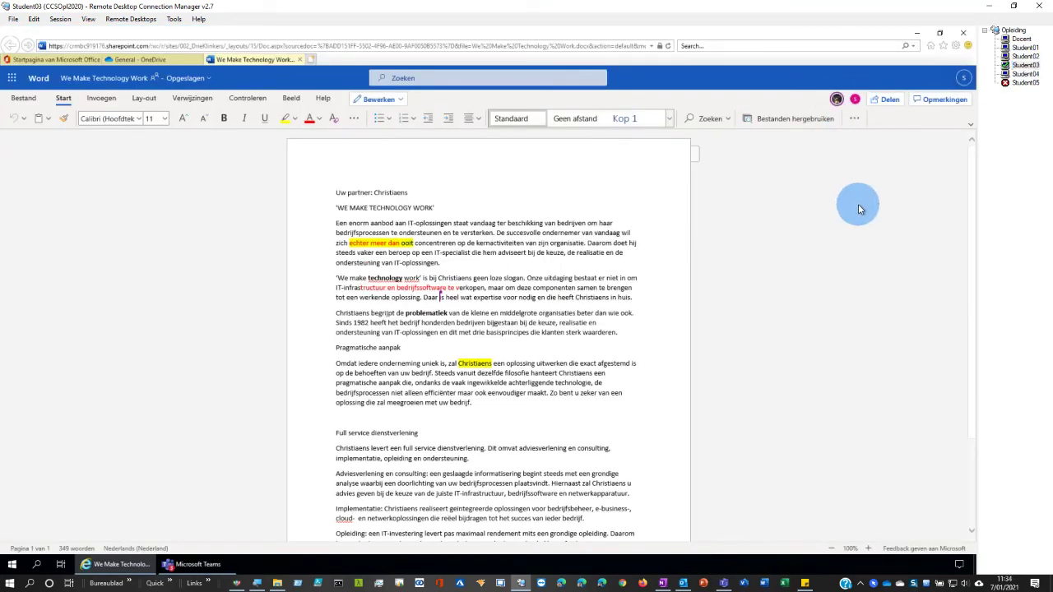
left_click(1021, 39)
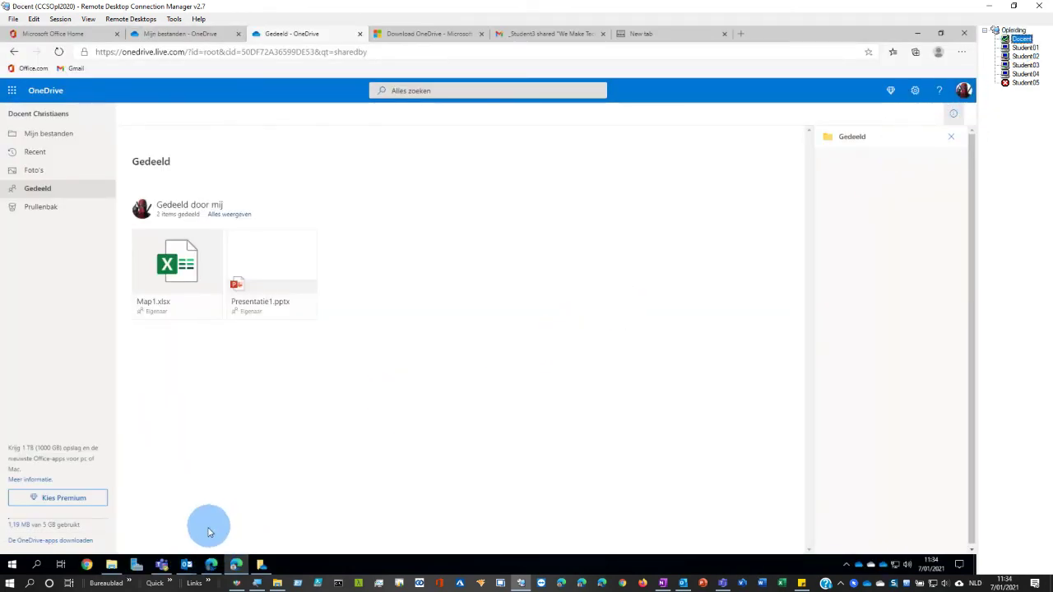
- Select the folder-sharing message in the Outlook inbox
mouse_move(190, 564)
left_click(131, 514)
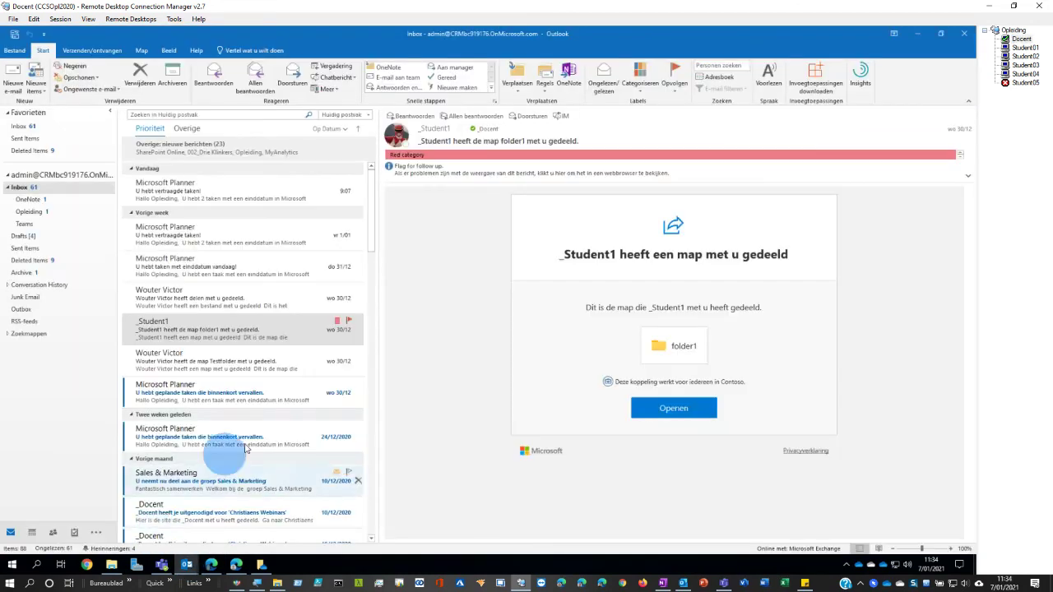
left_click(215, 334)
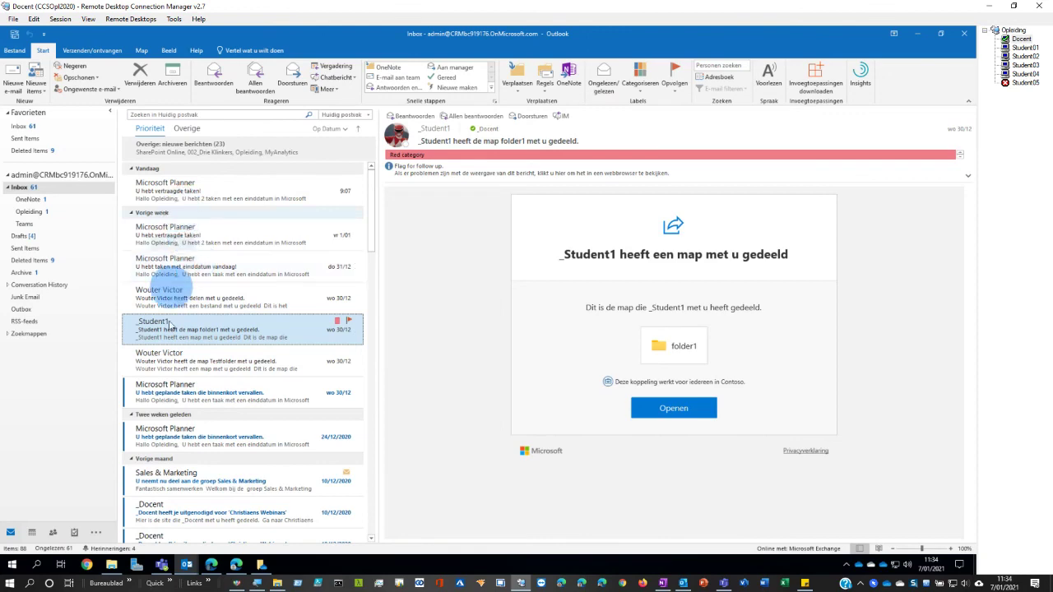
- From the Gmail share e-mail, open the document link, pass the warning, and request a verification code
left_click(236, 565)
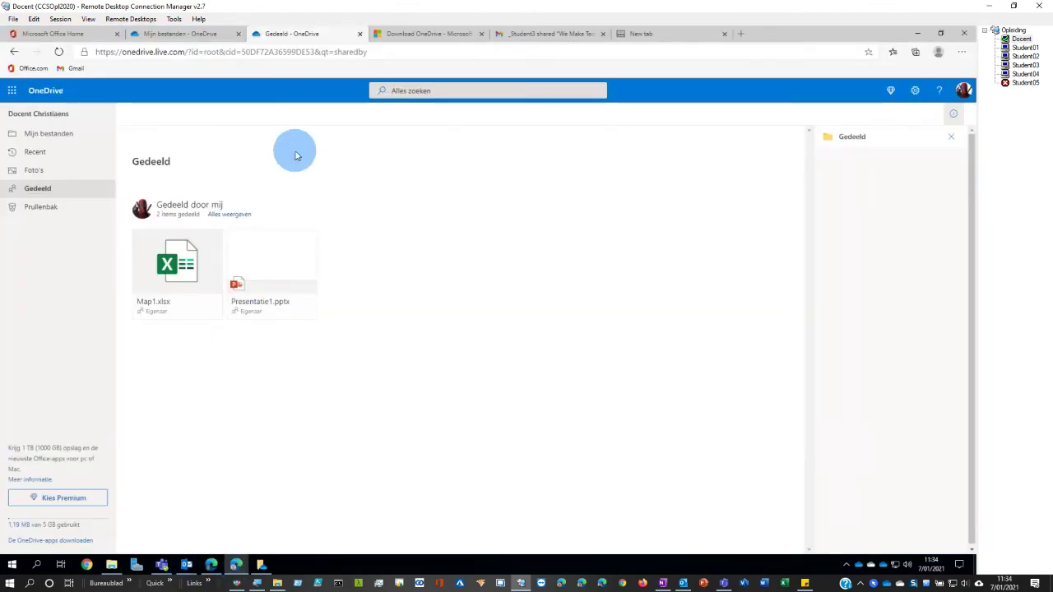
left_click(545, 34)
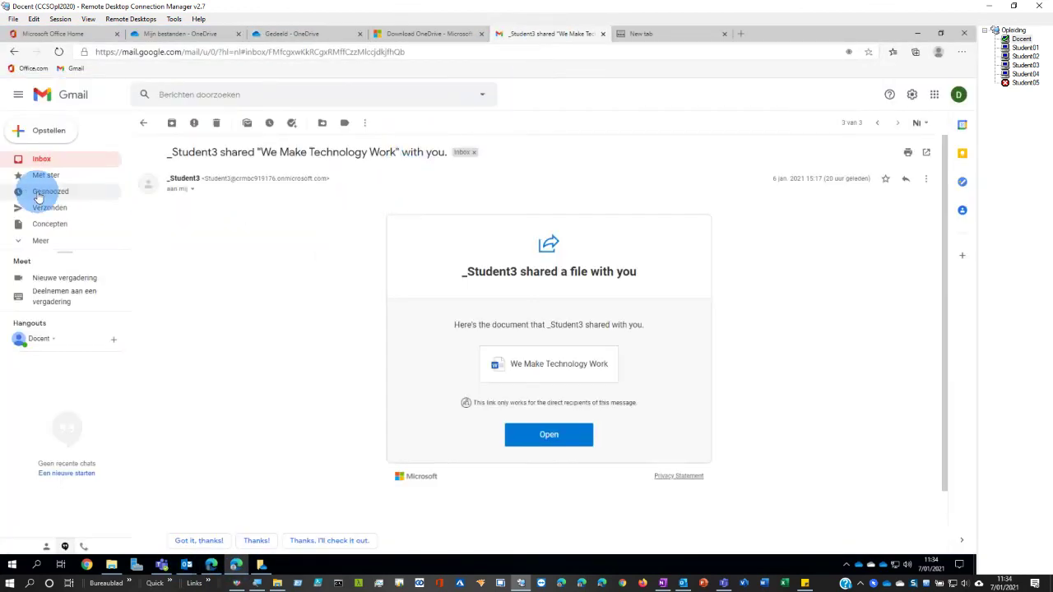
left_click(538, 435)
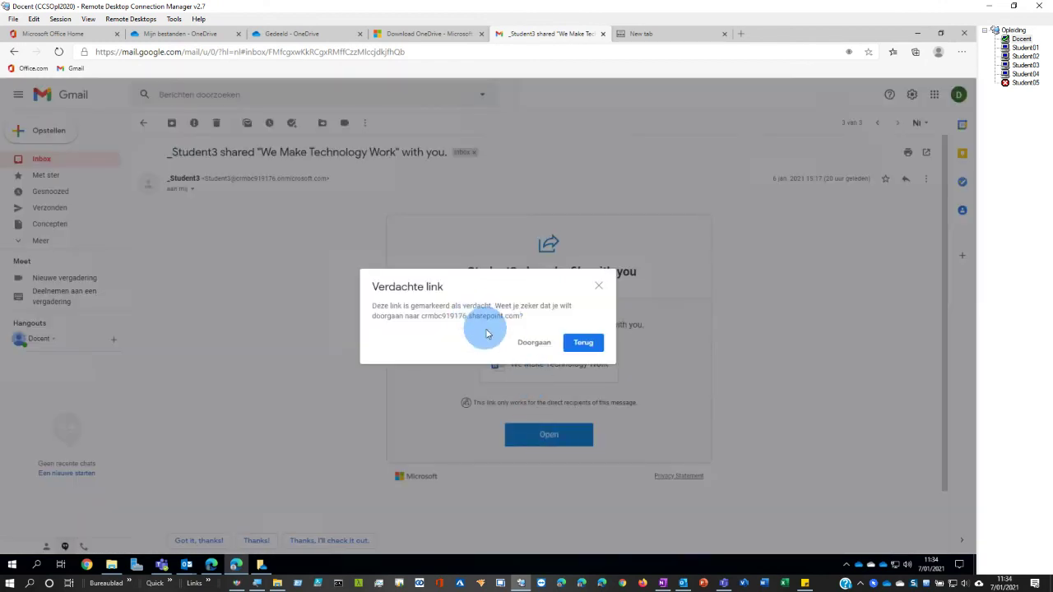
left_click(531, 344)
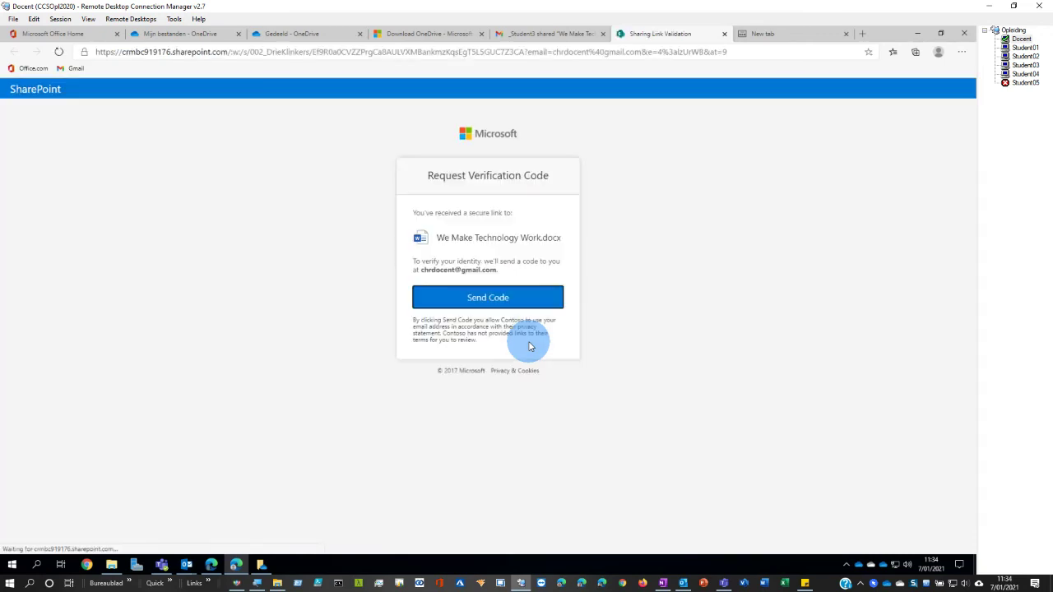
left_click(469, 301)
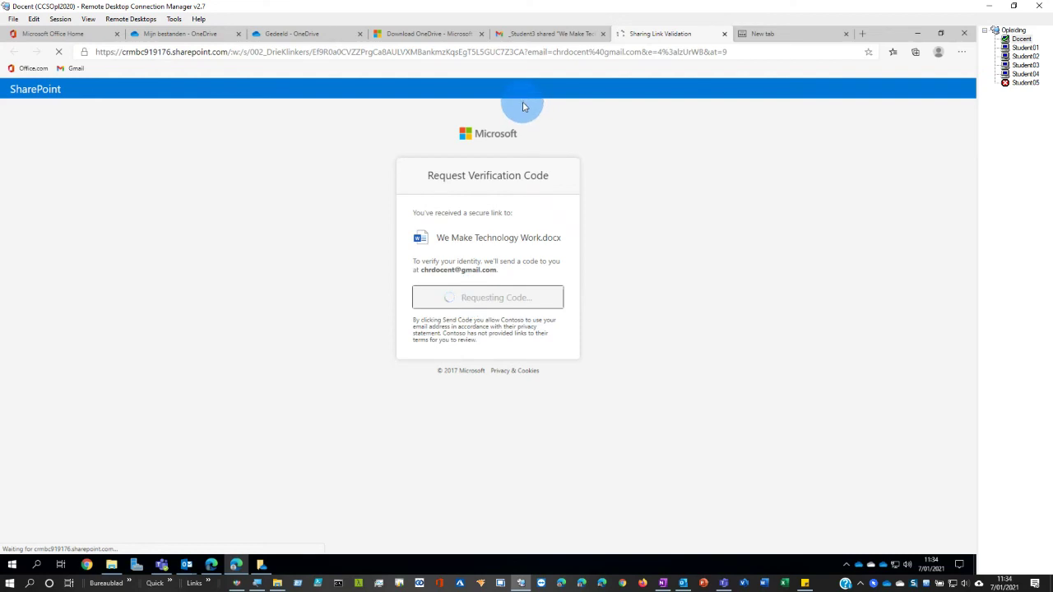
left_click(546, 34)
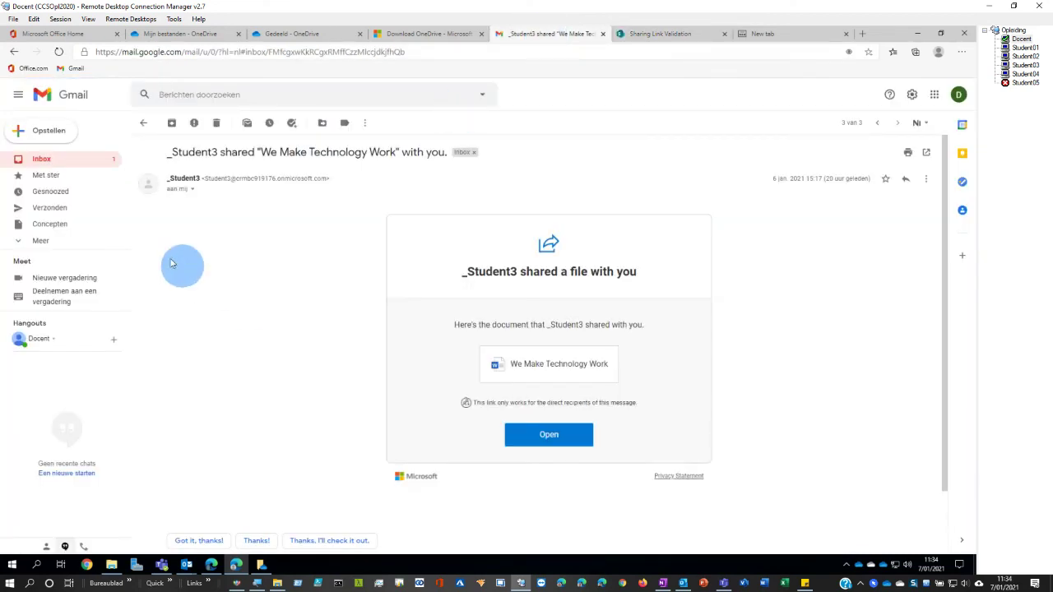
- Copy the newest SharePoint verification code from Gmail, paste it on the validation page, and verify
left_click(59, 162)
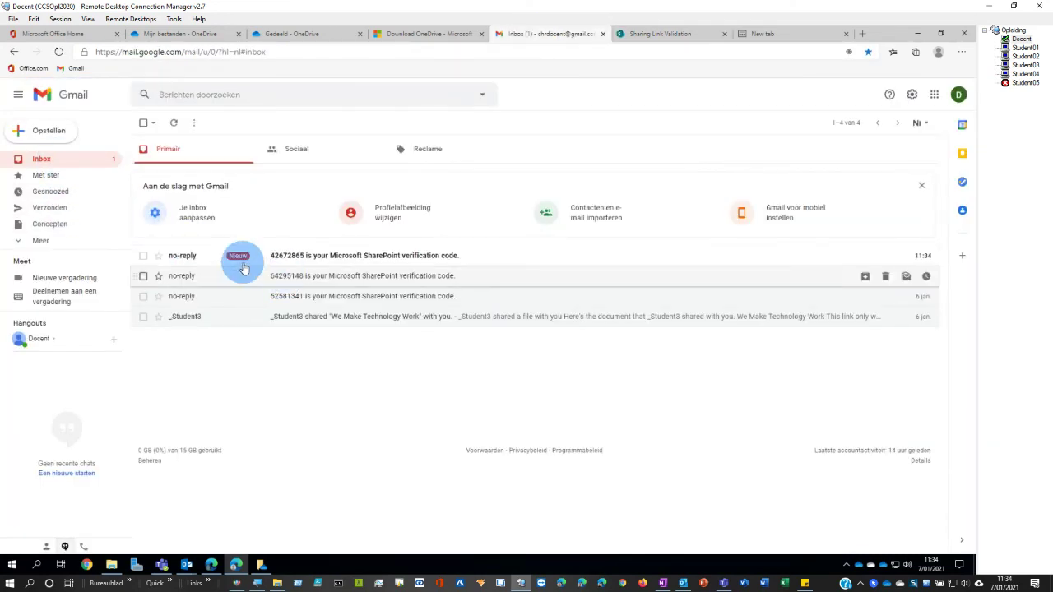
left_click(283, 255)
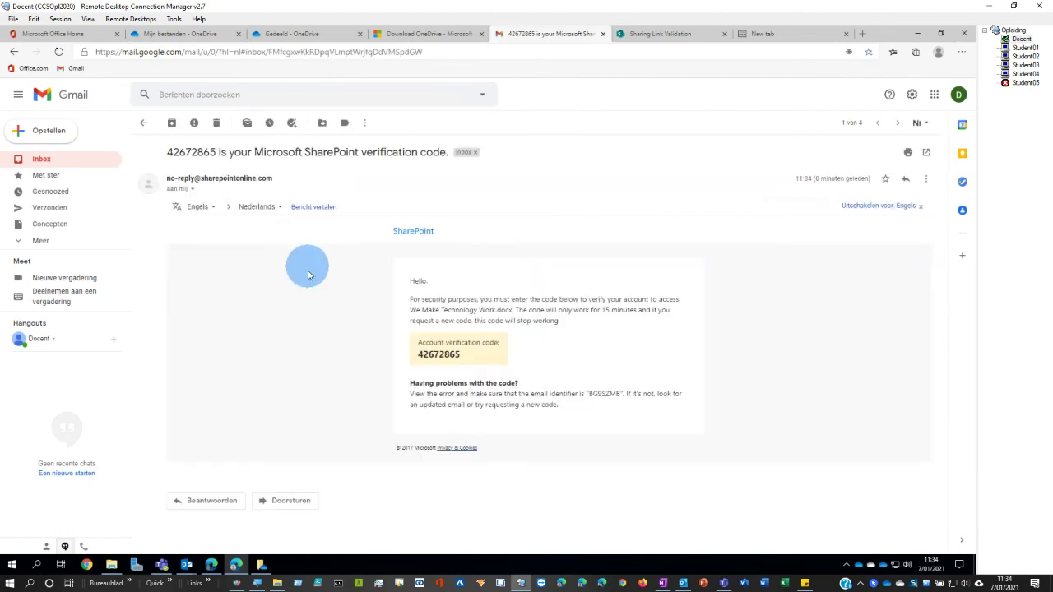
left_click_drag(460, 354, 417, 355)
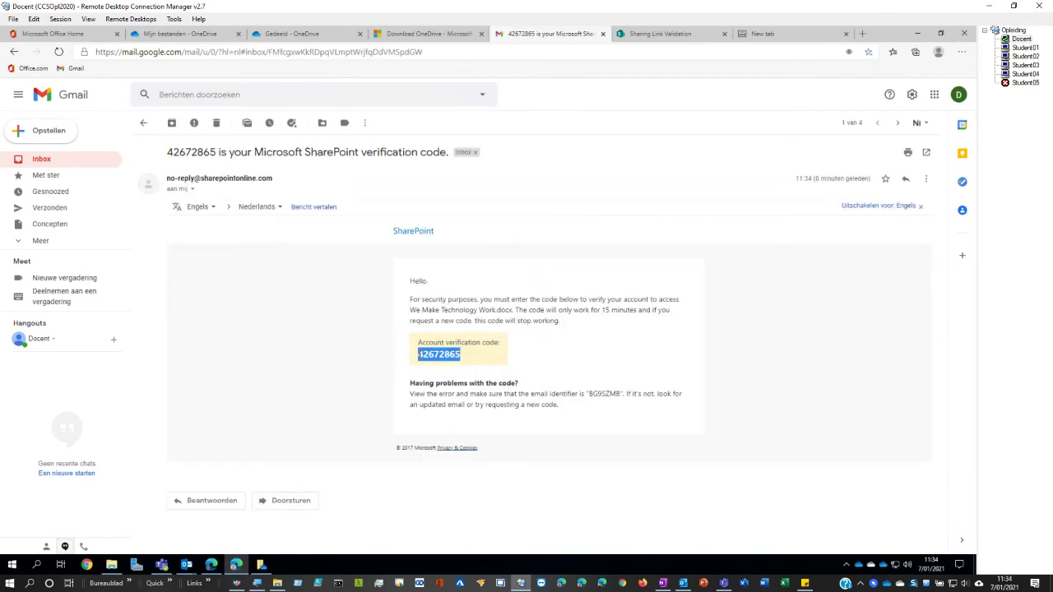
right_click(419, 354)
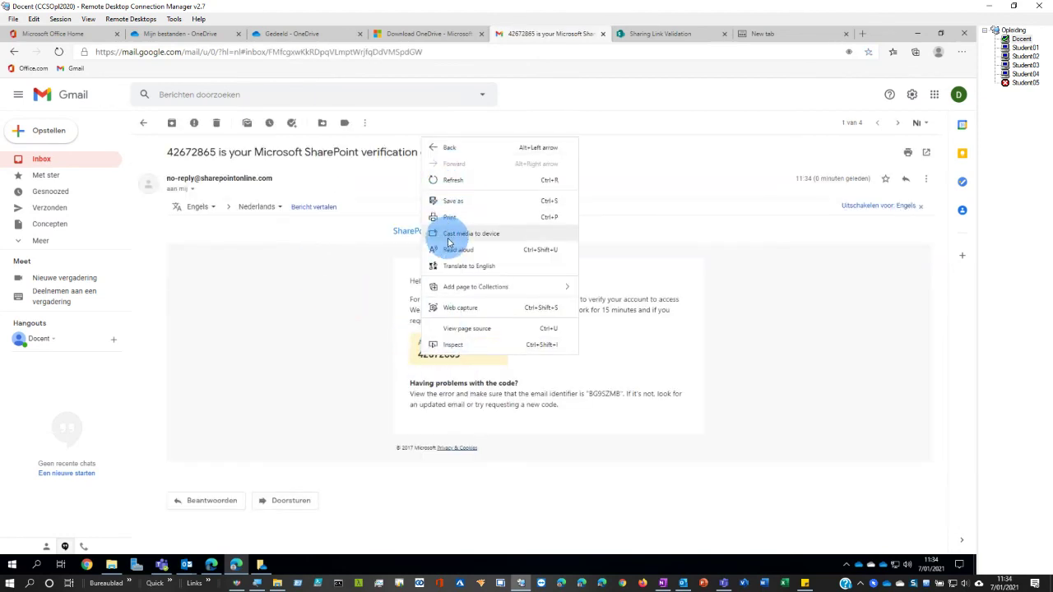
left_click(384, 353)
left_click_drag(462, 355, 416, 363)
key("ctrl+c")
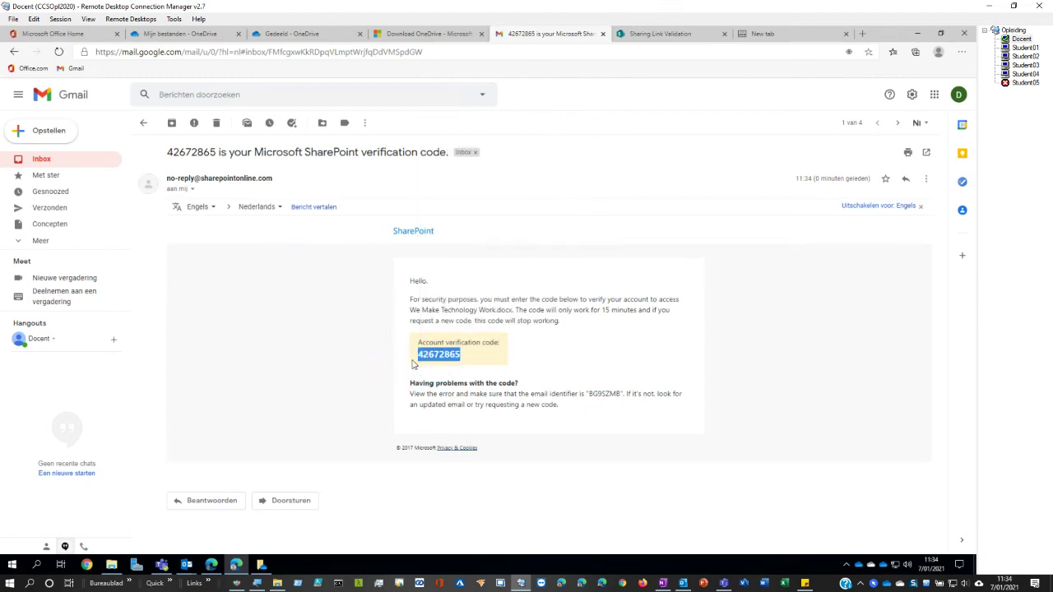
left_click(663, 33)
left_click(414, 297)
key("ctrl+v")
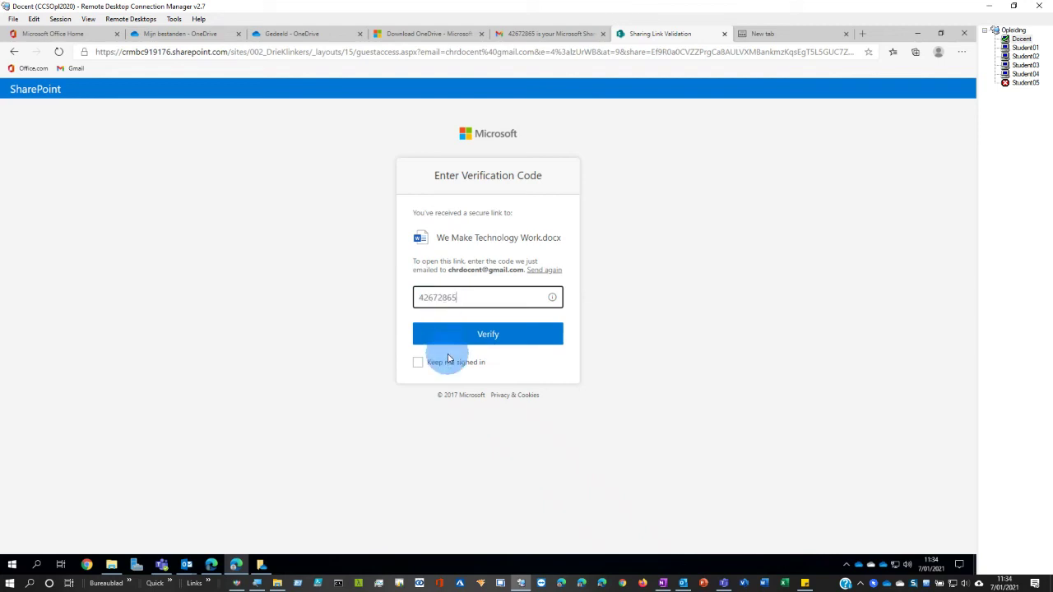
left_click(454, 336)
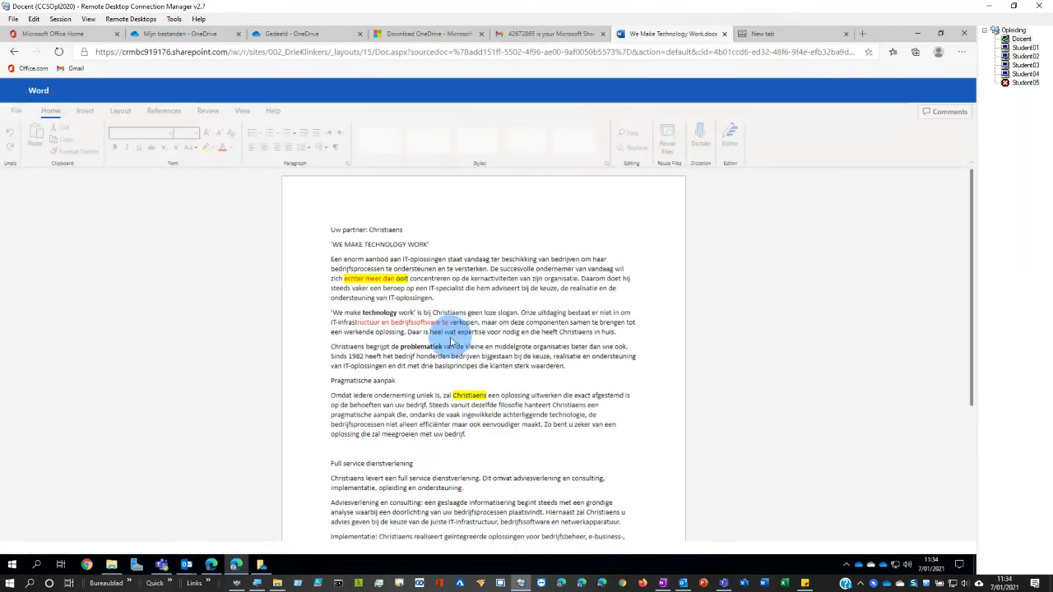
- Select third-paragraph text as the guest, then see the guest listed as a live editor in Student04's Word
left_click_drag(364, 324, 507, 323)
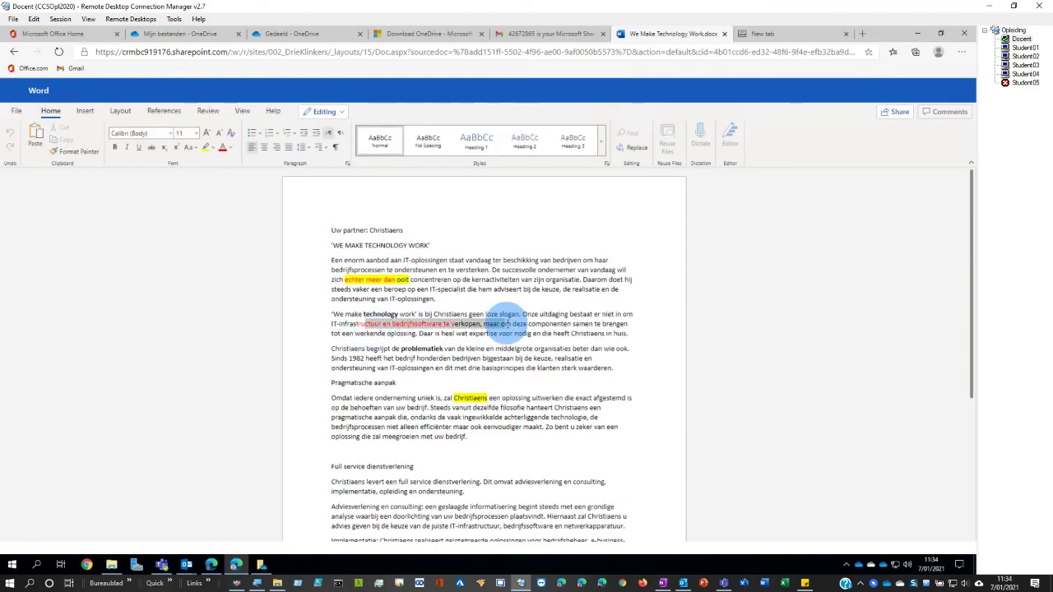
left_click(1019, 75)
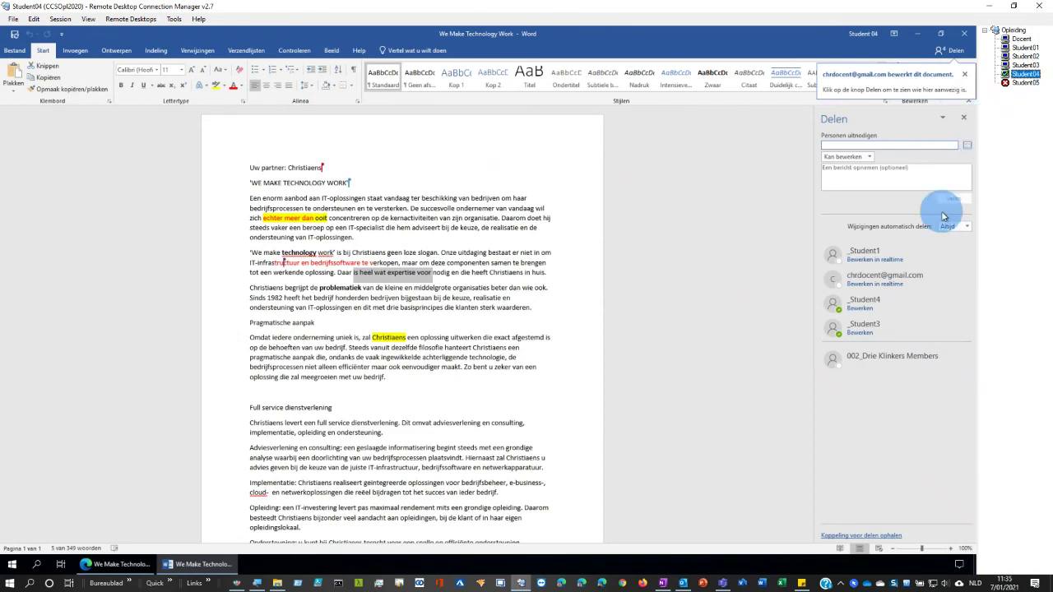
mouse_move(940, 283)
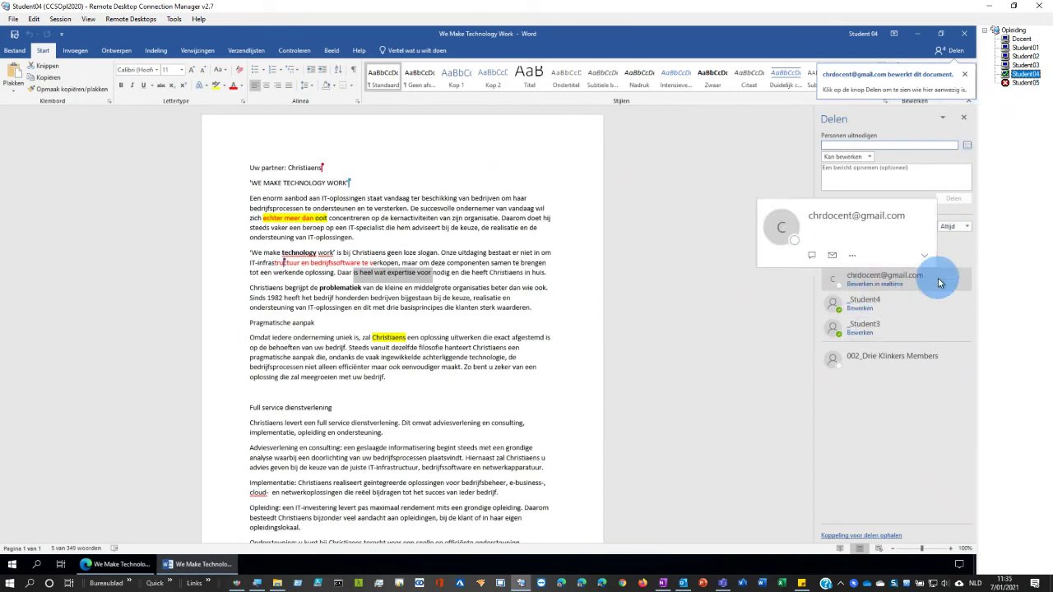
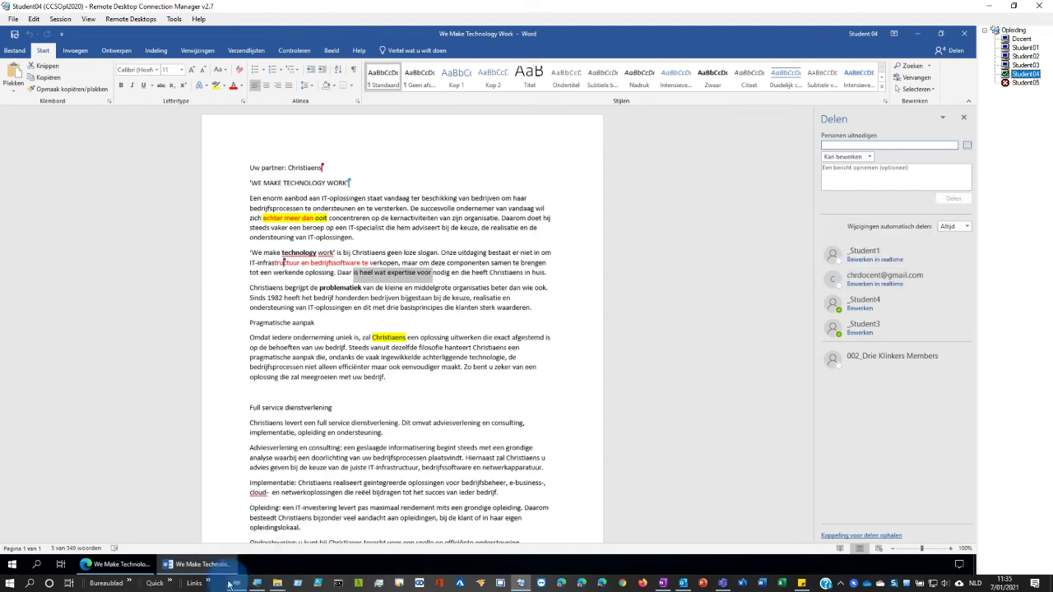
- Switch to the Docent session and show Document1.docx's access settings in OneDrive's 'Gedeeld door u' list
left_click(115, 564)
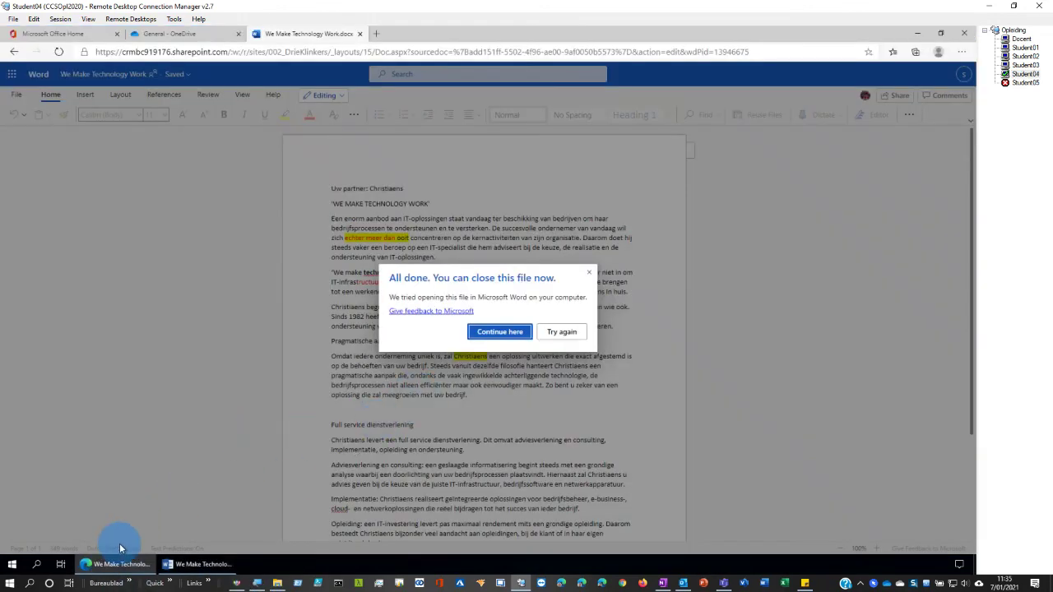
left_click(1021, 39)
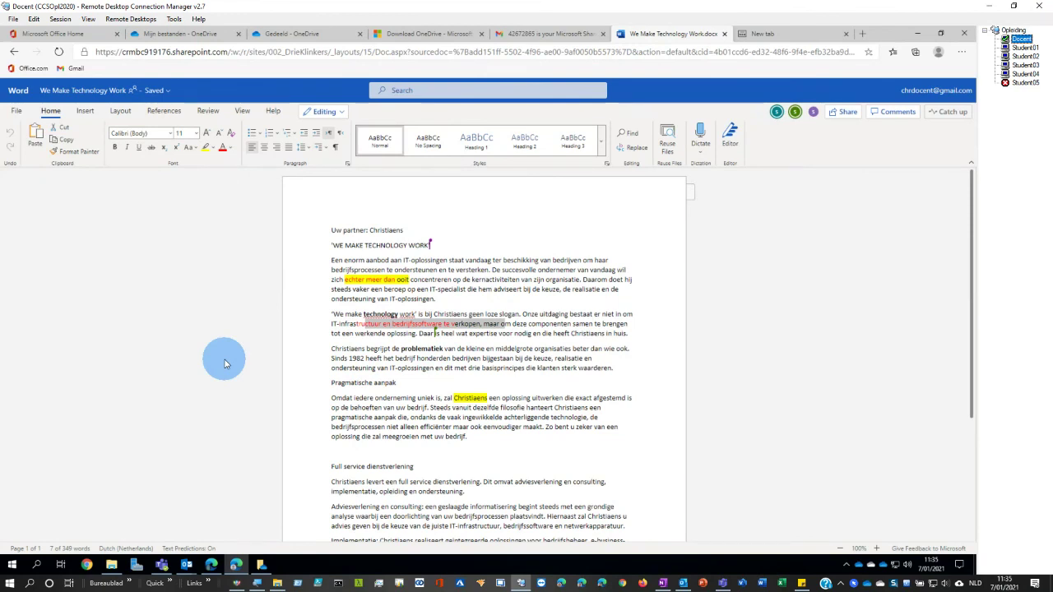
left_click(215, 567)
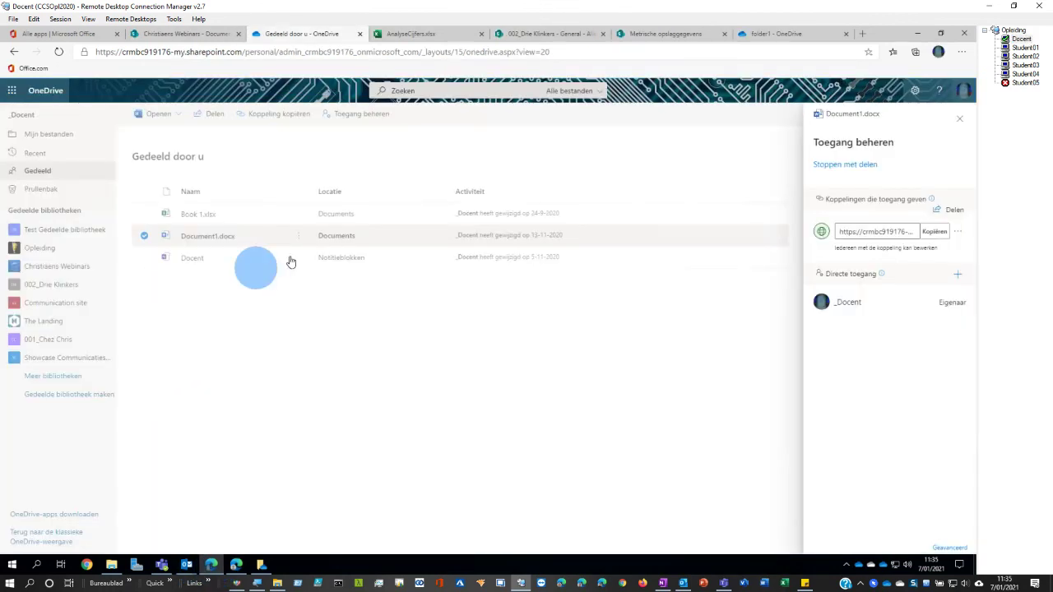
- Close Toegang beheren and check out Financieel.xlsx in the Opleiding documents library
left_click(958, 120)
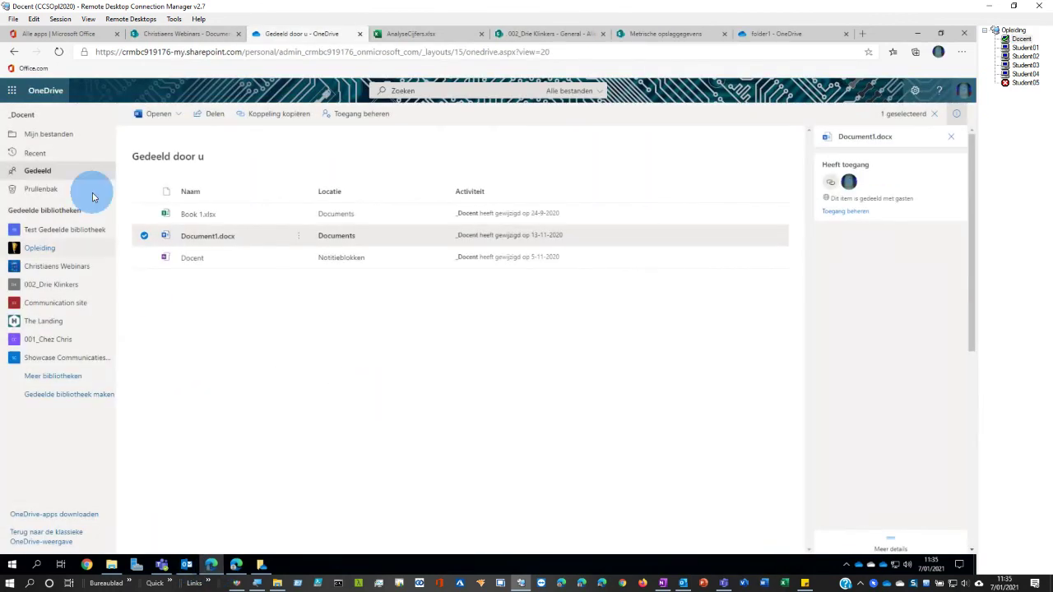
left_click(30, 140)
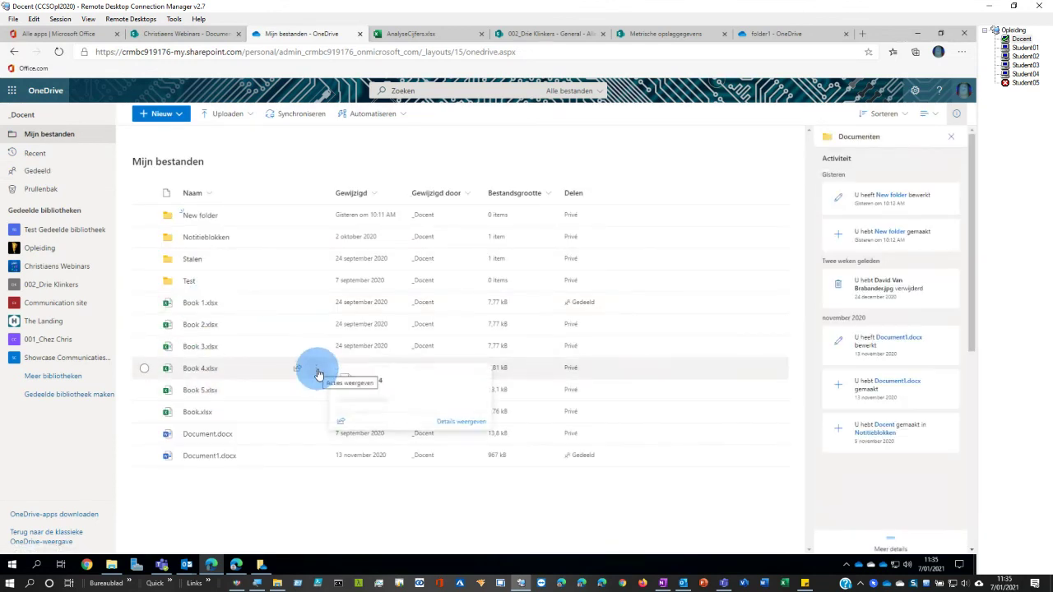
left_click(35, 249)
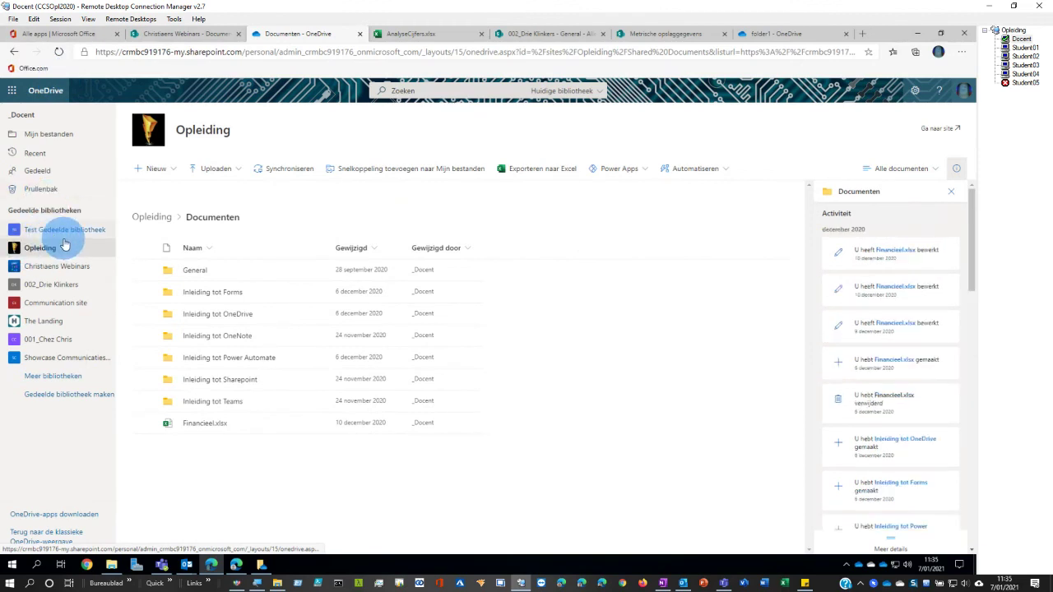
right_click(315, 430)
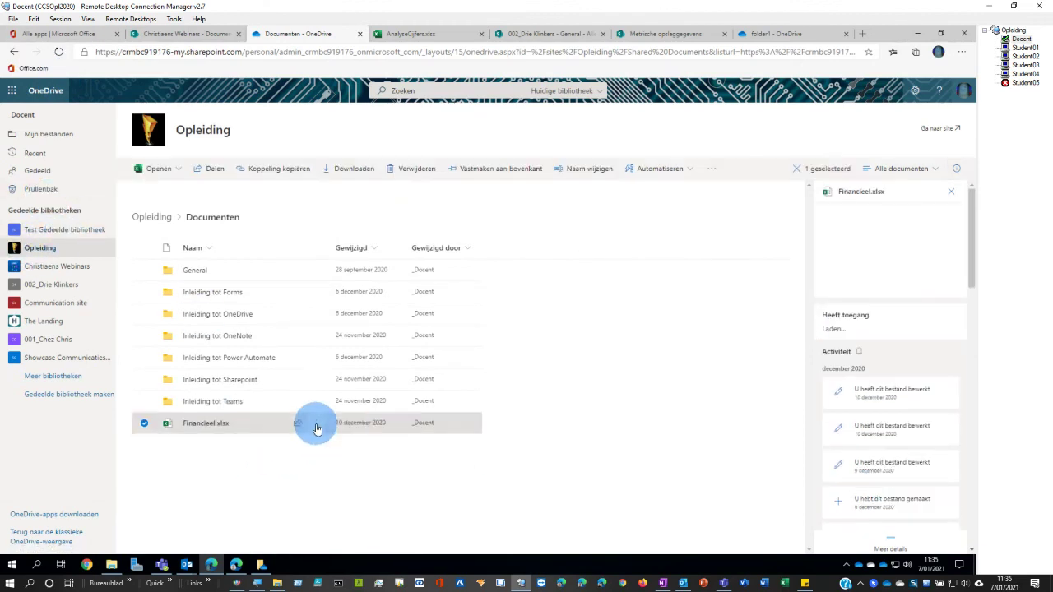
mouse_move(353, 523)
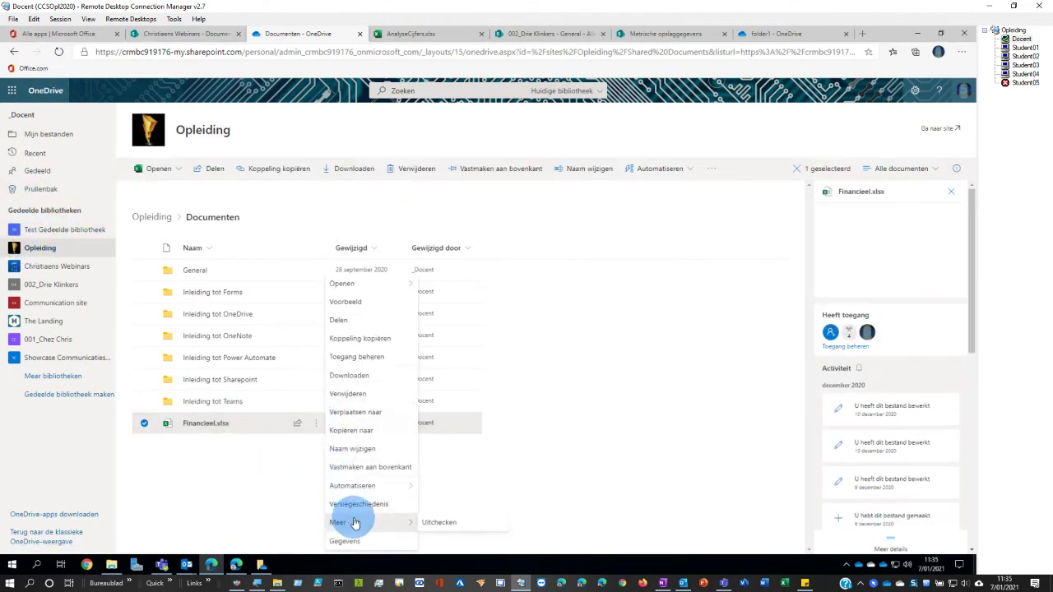
left_click(428, 524)
- Return to Mijn bestanden and view Document.docx's options without choosing one
left_click(48, 134)
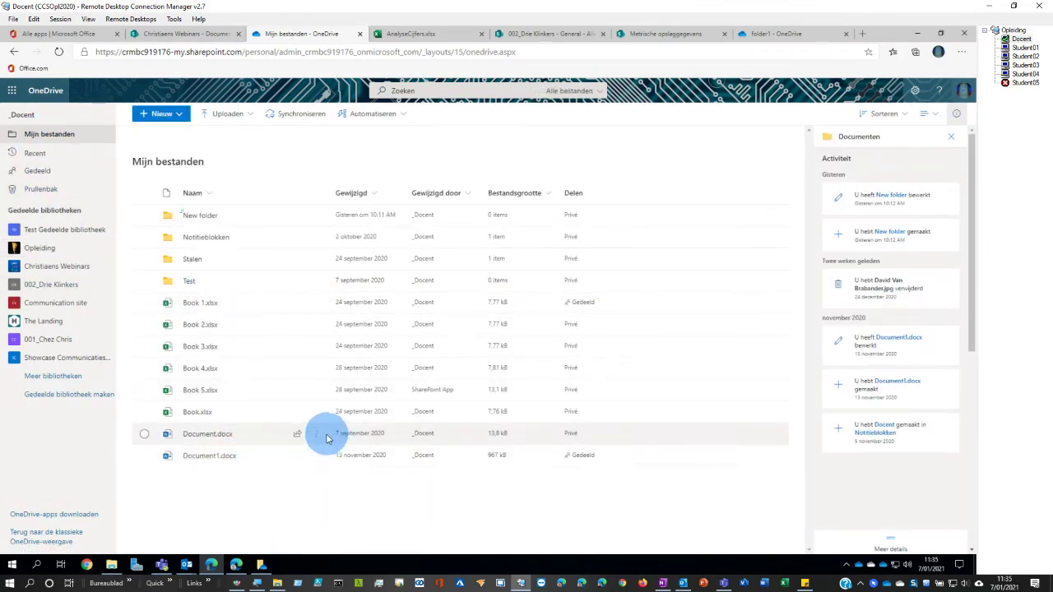
right_click(317, 437)
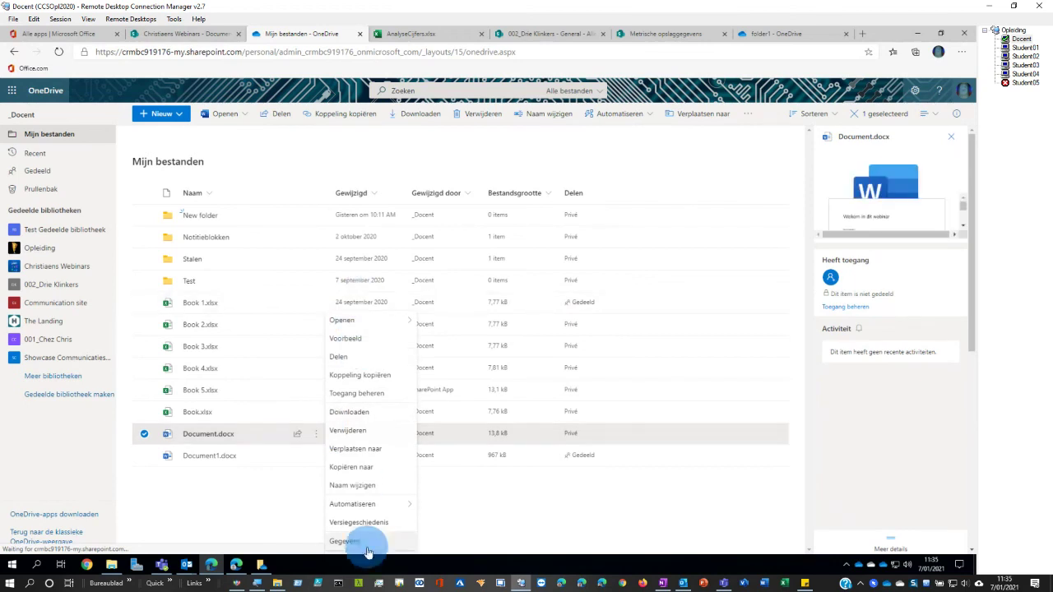
left_click(242, 529)
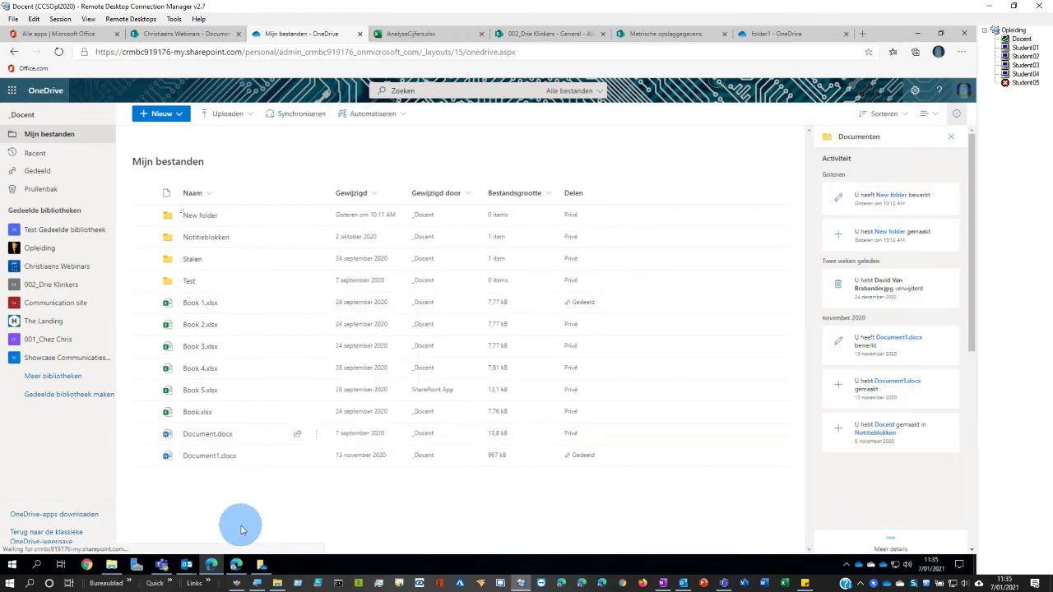